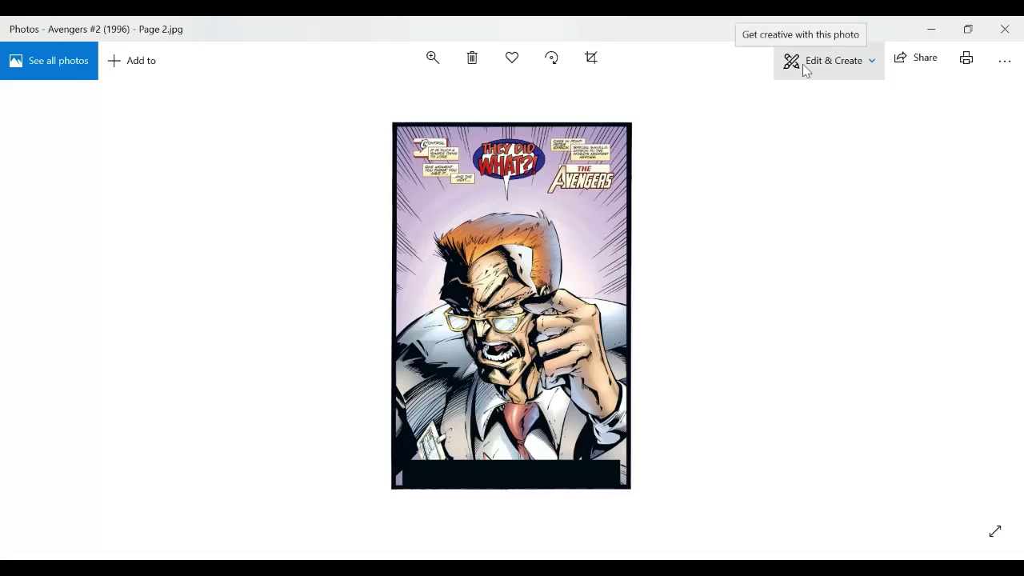
left_click(873, 64)
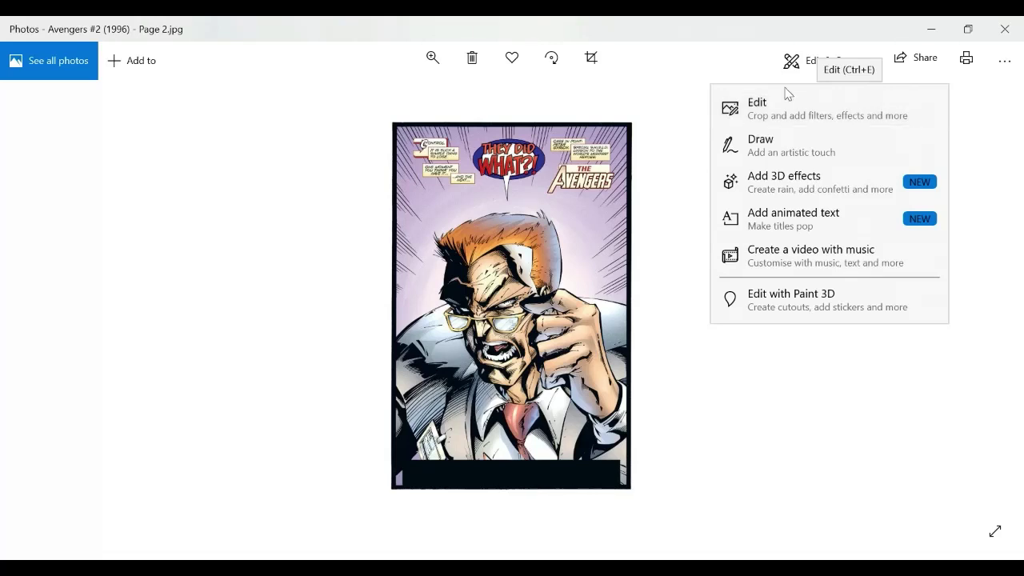
left_click(664, 91)
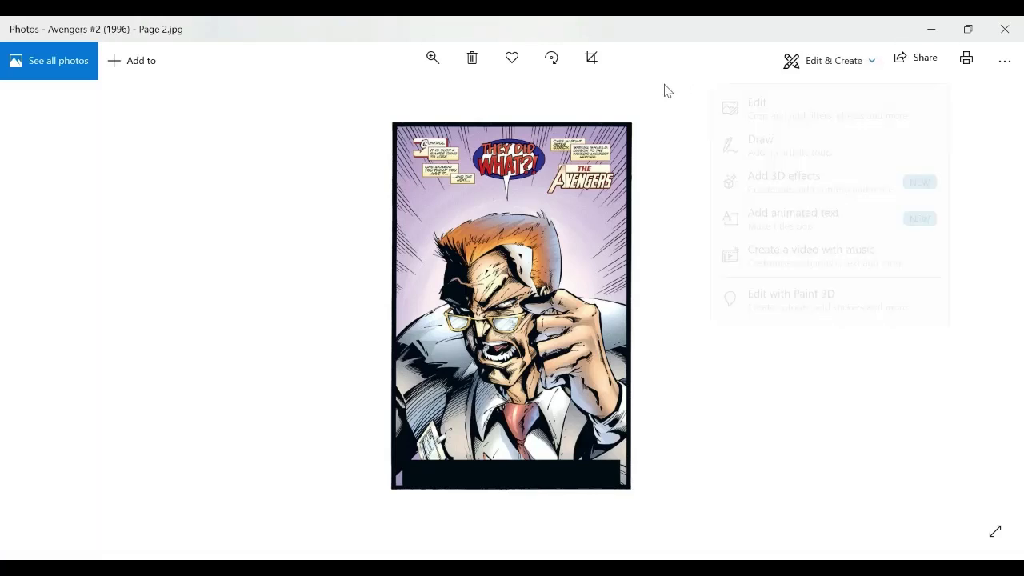
Crop Page 2 to the artwork's outer edges, cutting off the white margins and the black bar below, and save over the original
left_click(592, 60)
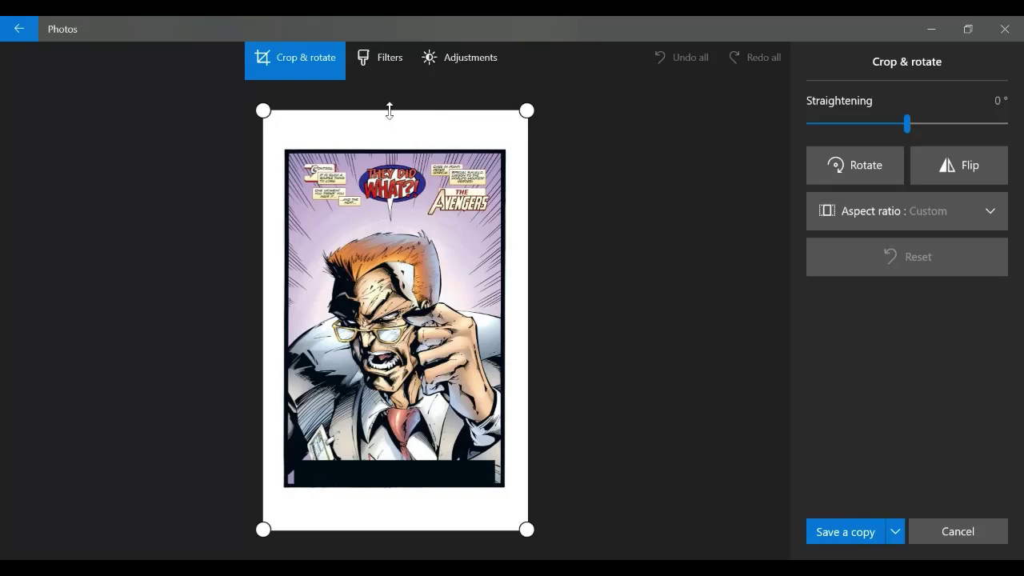
left_click_drag(390, 110, 384, 152)
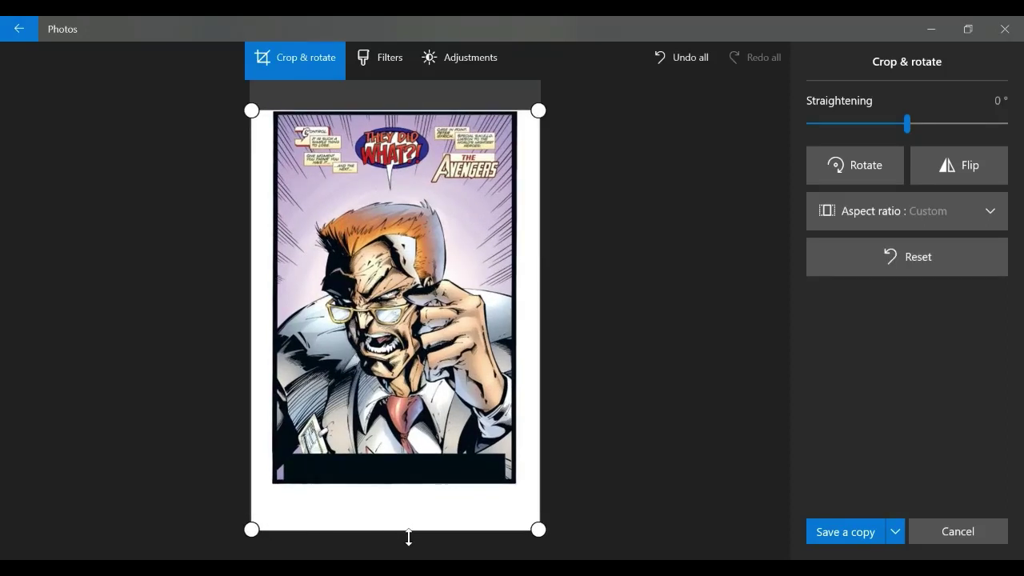
left_click_drag(407, 532, 418, 457)
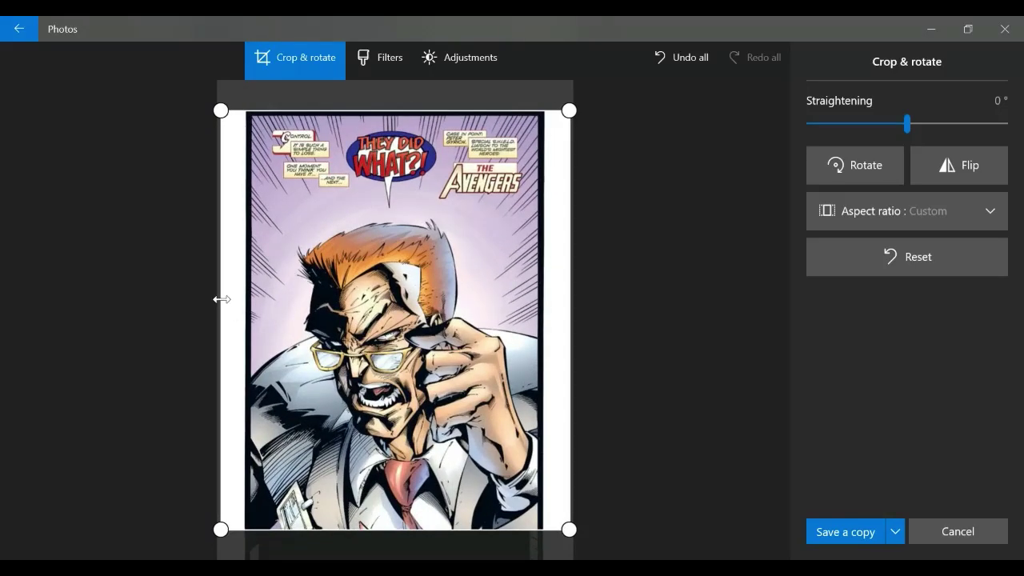
left_click_drag(219, 298, 245, 308)
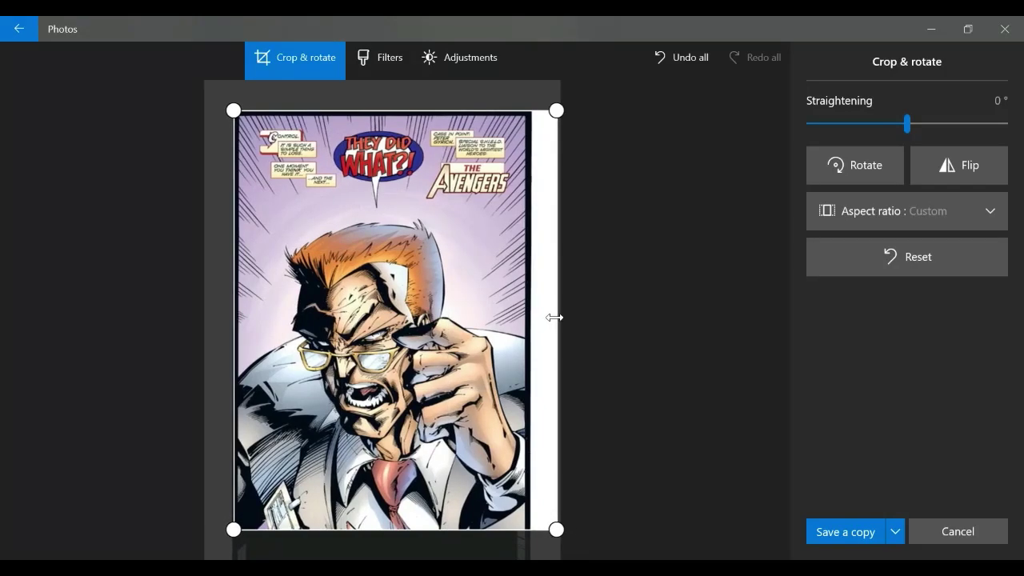
left_click_drag(555, 318, 531, 308)
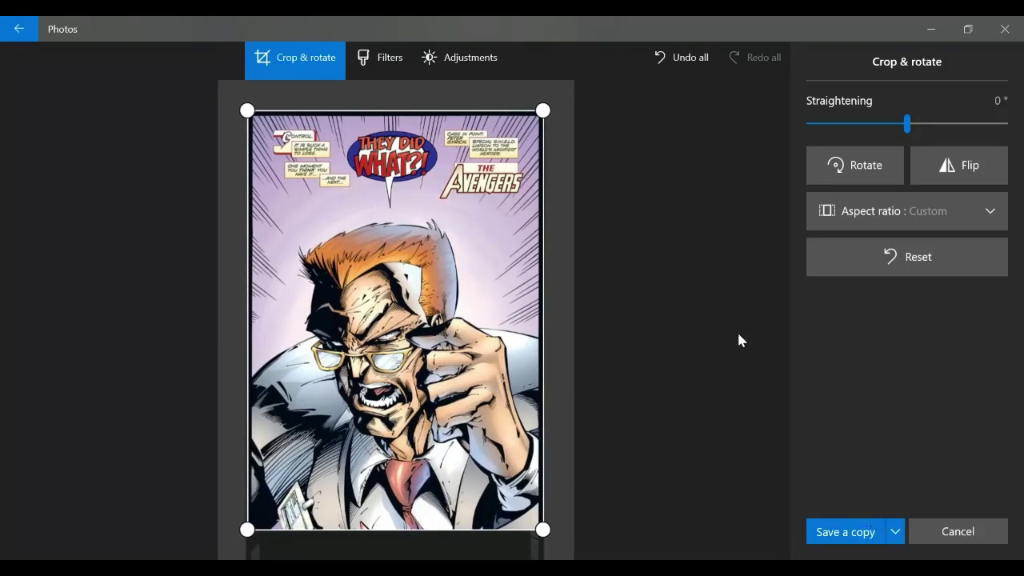
left_click(895, 531)
left_click(891, 506)
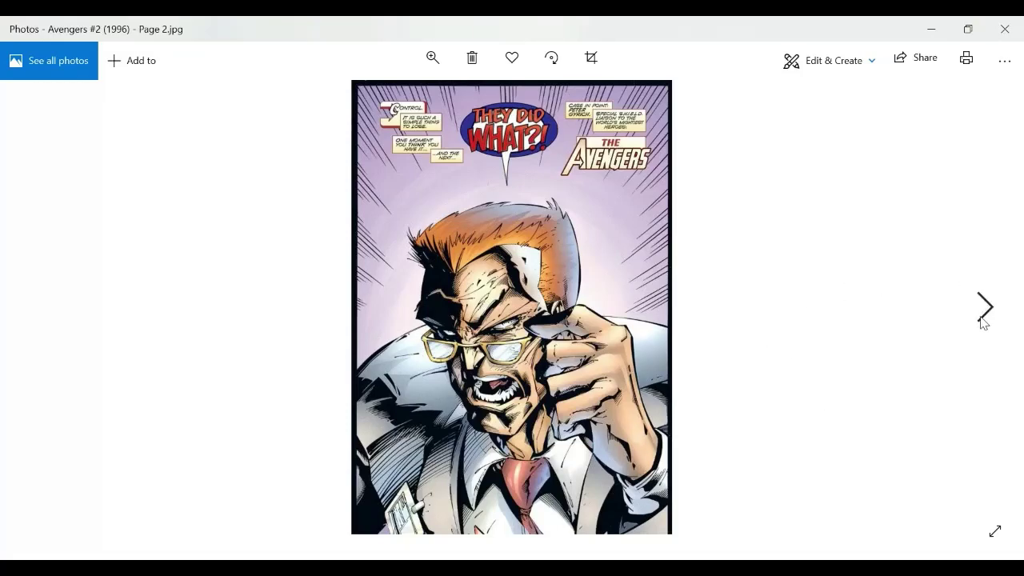
Crop the Page 3 spread close to its artwork on all four sides and save it over the original file
left_click(983, 320)
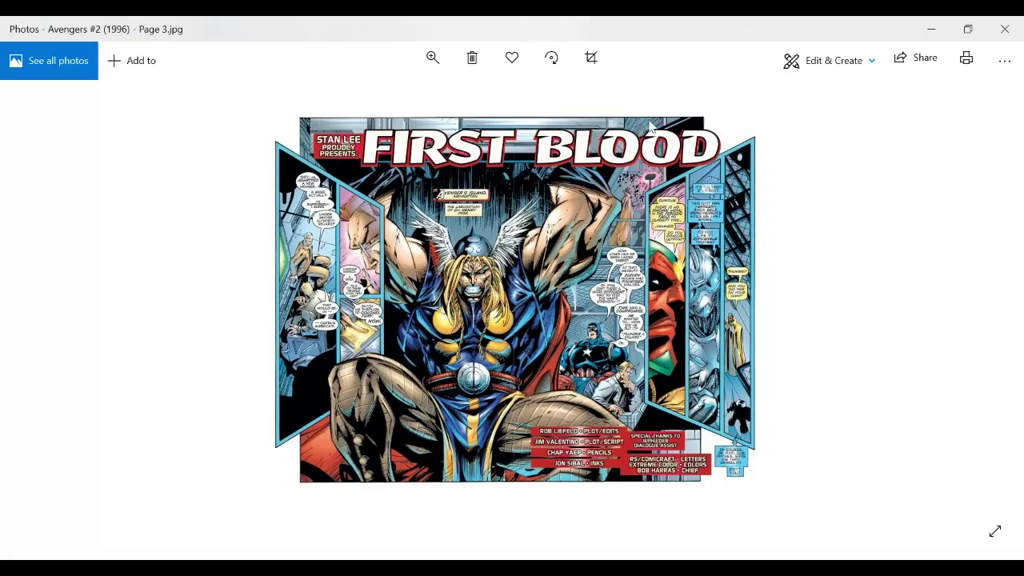
left_click(592, 61)
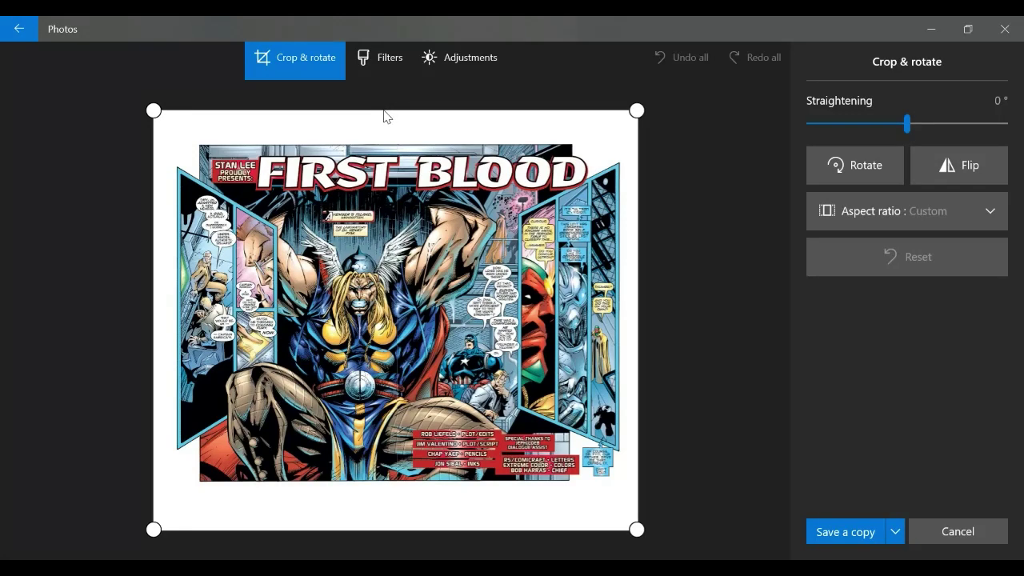
left_click_drag(383, 111, 385, 149)
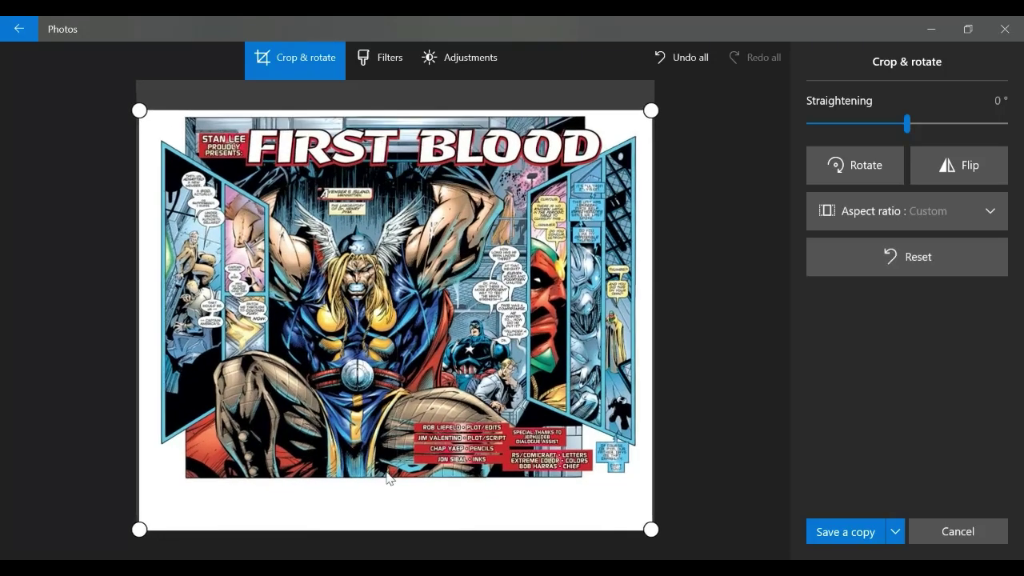
left_click_drag(416, 527, 424, 473)
left_click_drag(104, 260, 125, 260)
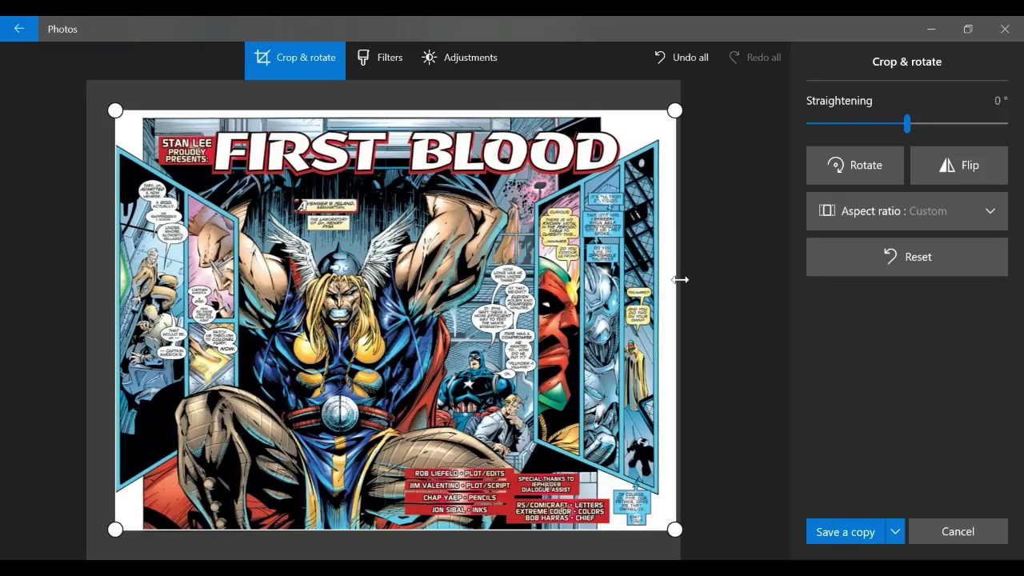
left_click_drag(679, 279, 661, 279)
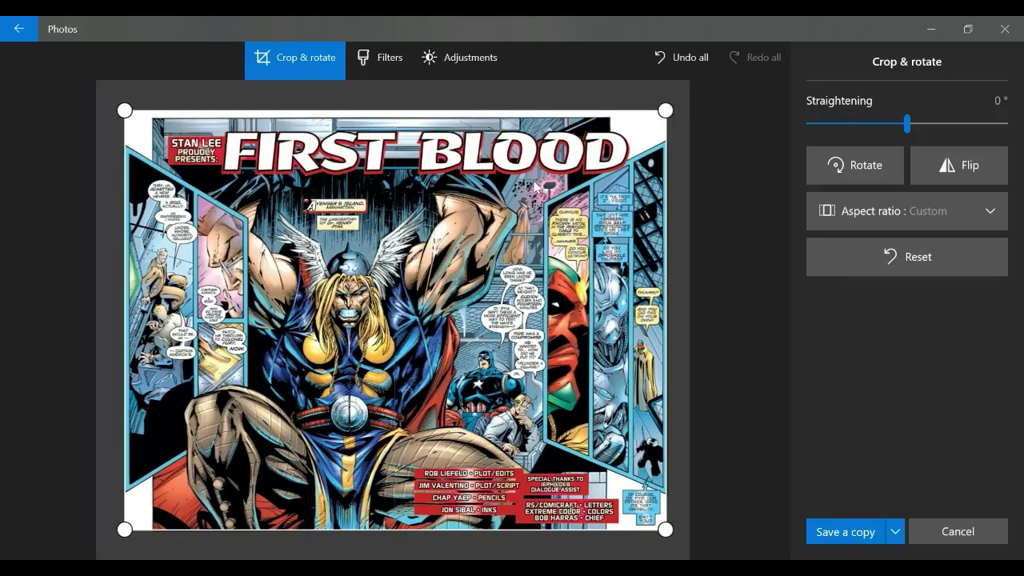
left_click_drag(376, 110, 376, 120)
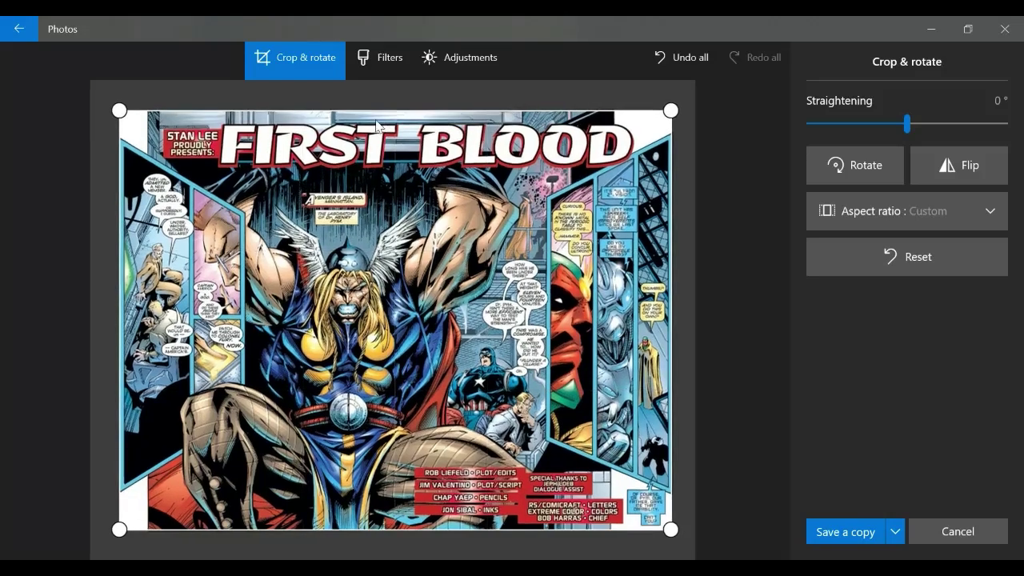
left_click(895, 536)
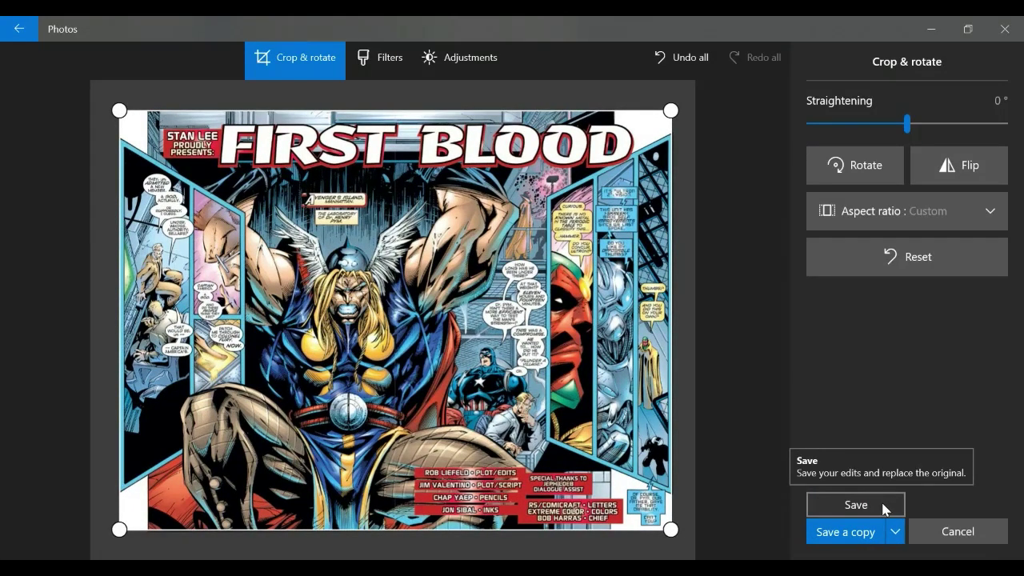
left_click(882, 505)
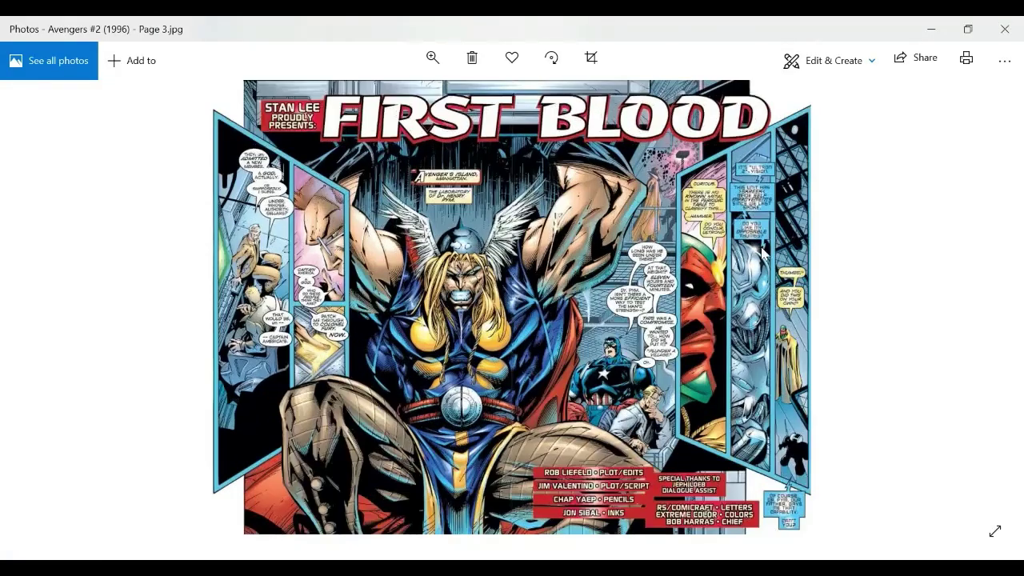
Crop Page 5 to the edges of its comic panels, removing the white margins on all four sides
mouse_move(958, 327)
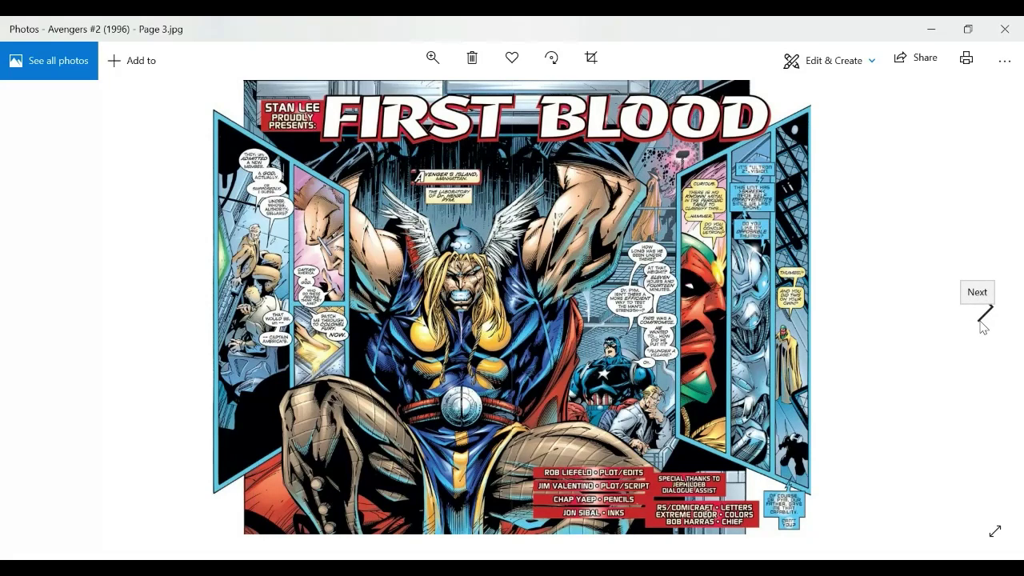
left_click(980, 322)
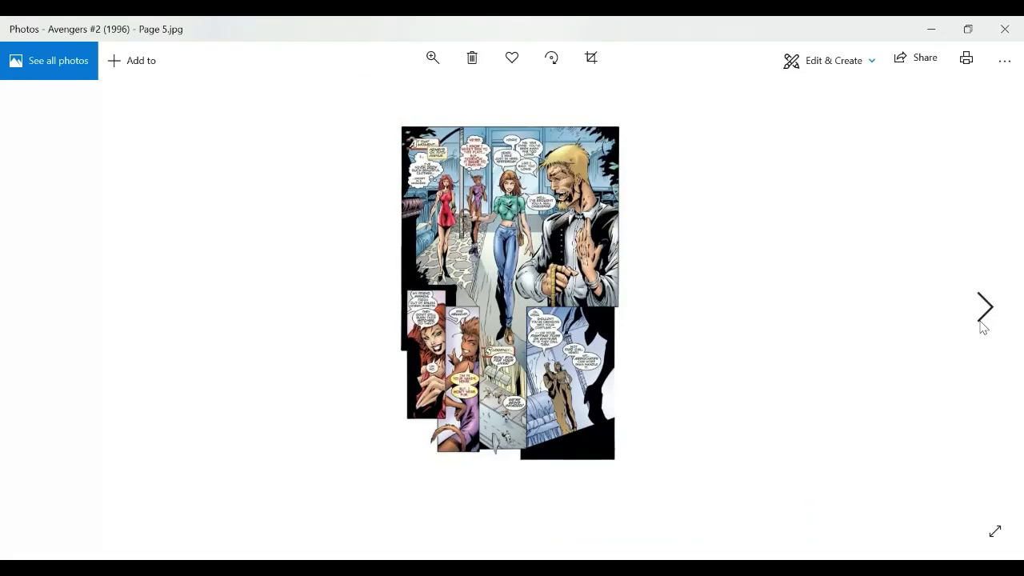
left_click(591, 60)
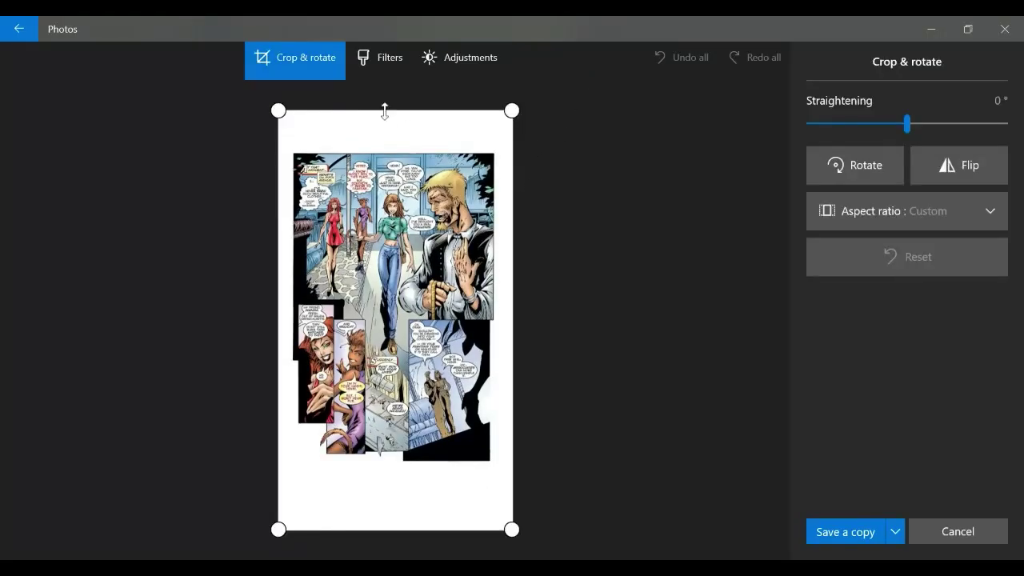
left_click_drag(384, 111, 379, 156)
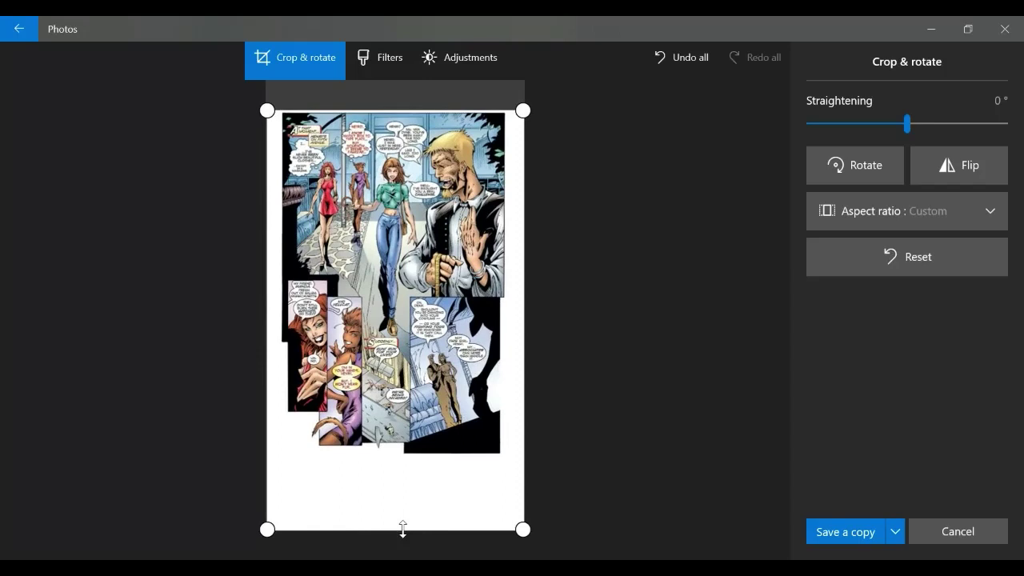
left_click_drag(403, 529, 405, 451)
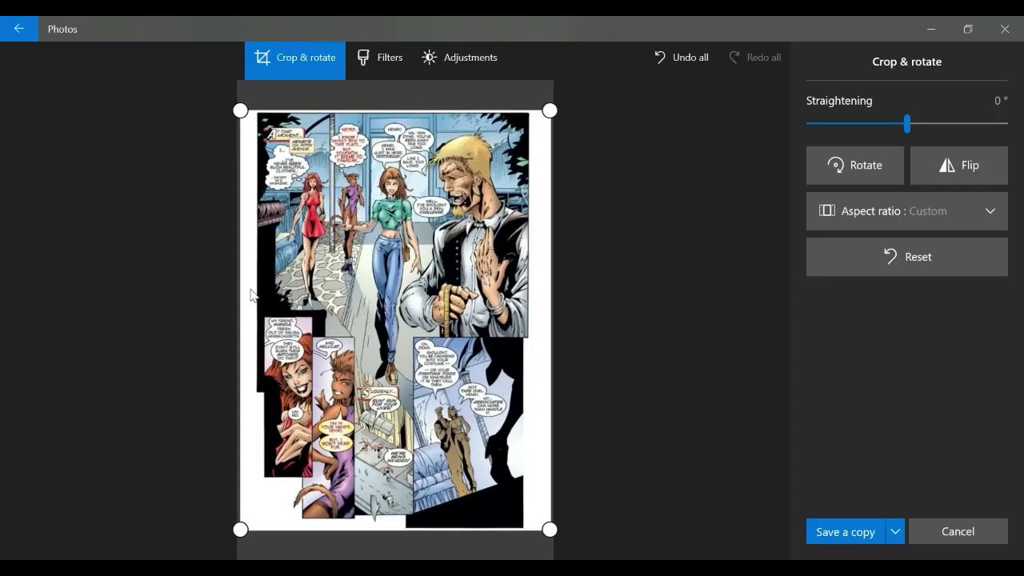
left_click_drag(239, 286, 254, 292)
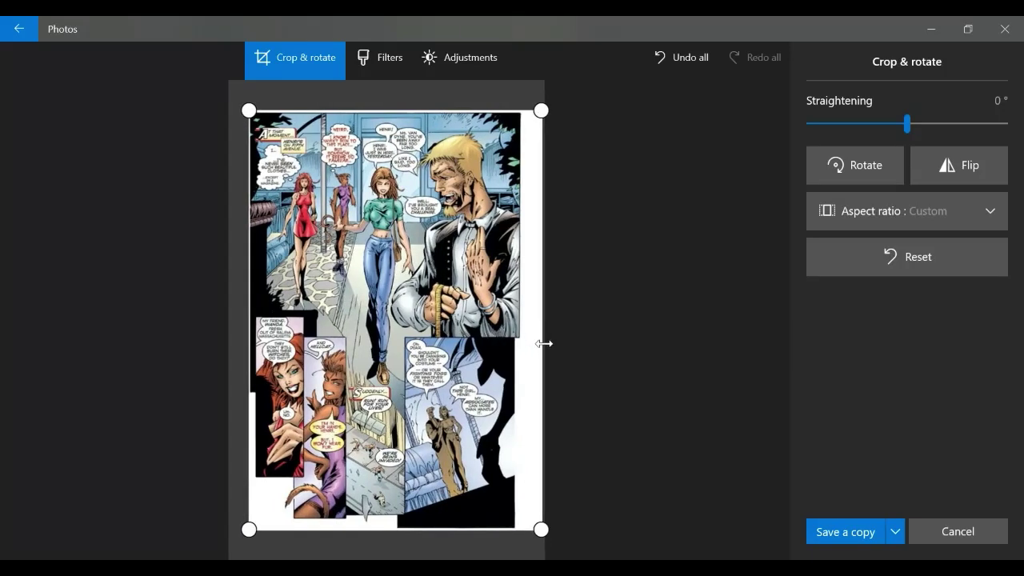
left_click_drag(543, 344, 519, 338)
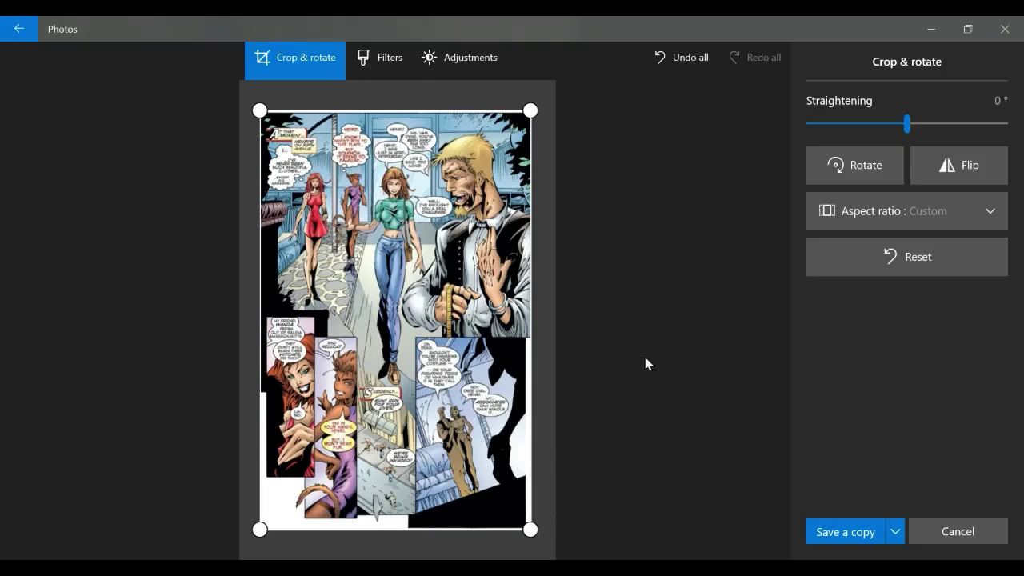
Brighten Page 5 by raising the overall Light adjustment to about 40% of the way from neutral to maximum
left_click(471, 59)
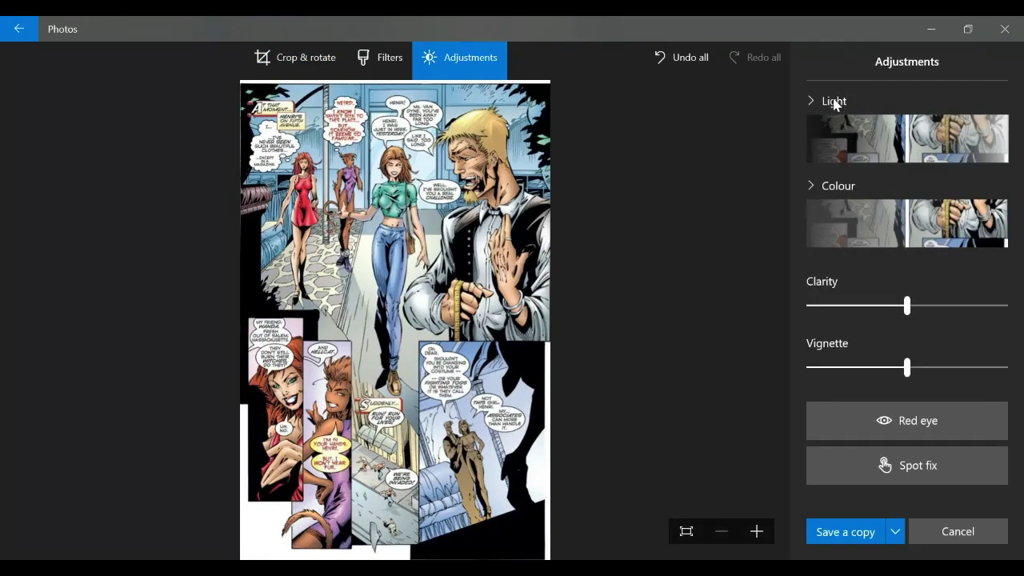
left_click(811, 103)
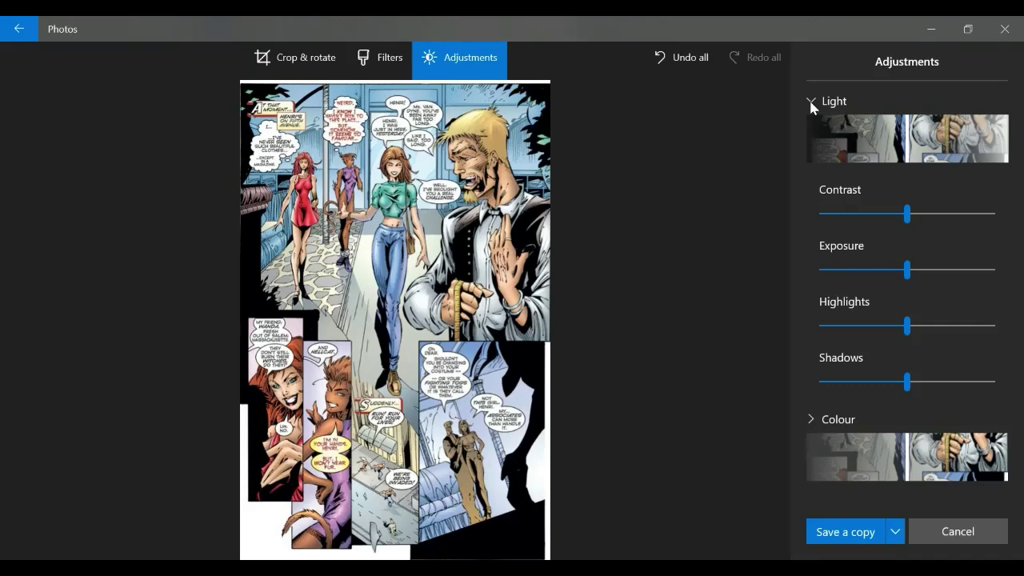
left_click(812, 102)
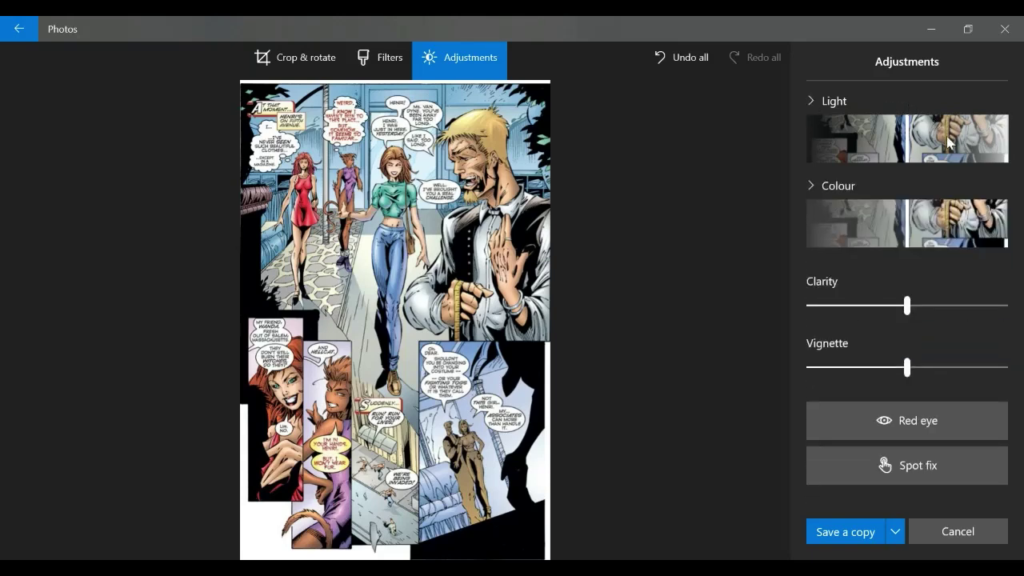
left_click(949, 161)
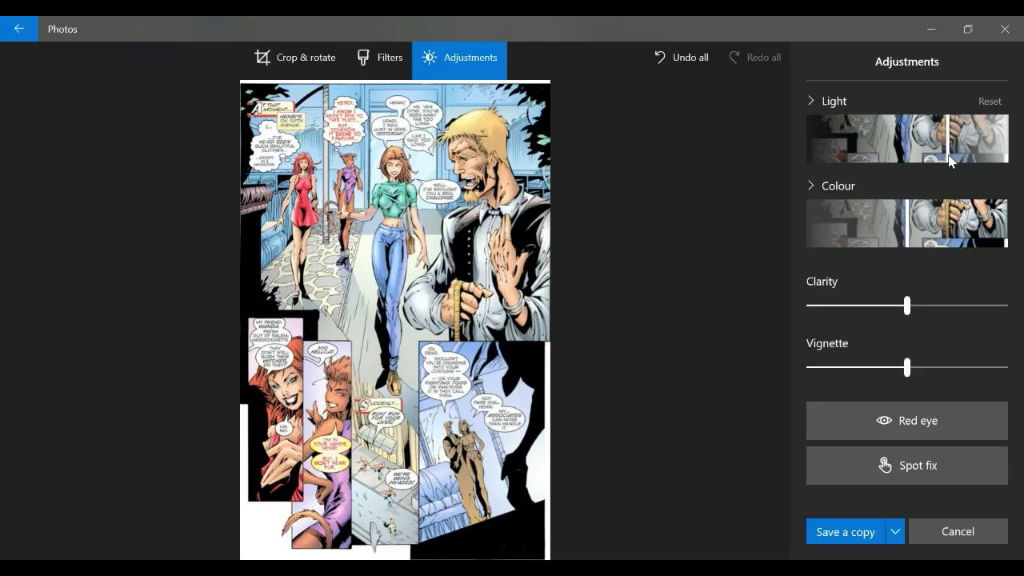
left_click(987, 101)
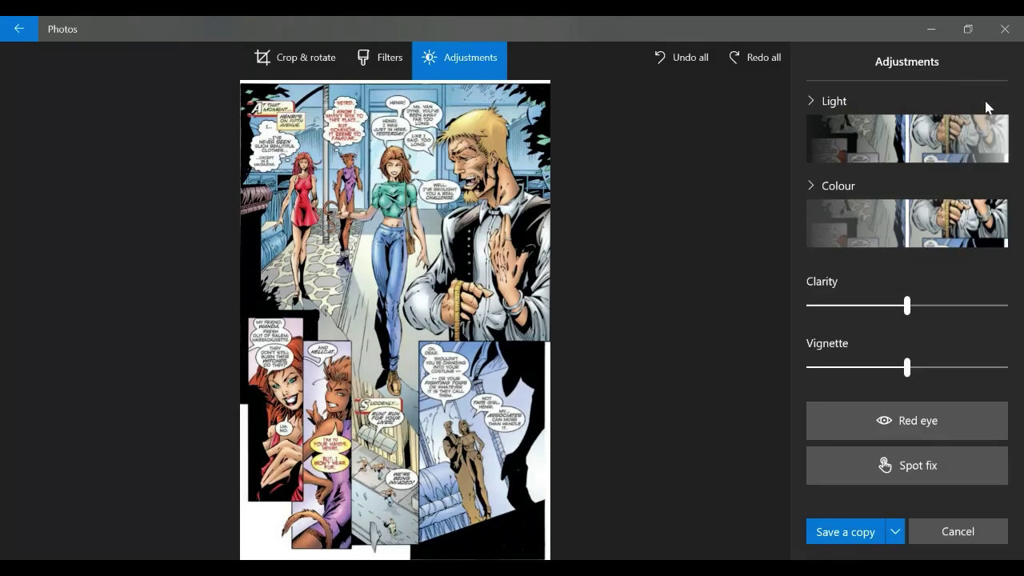
left_click(949, 156)
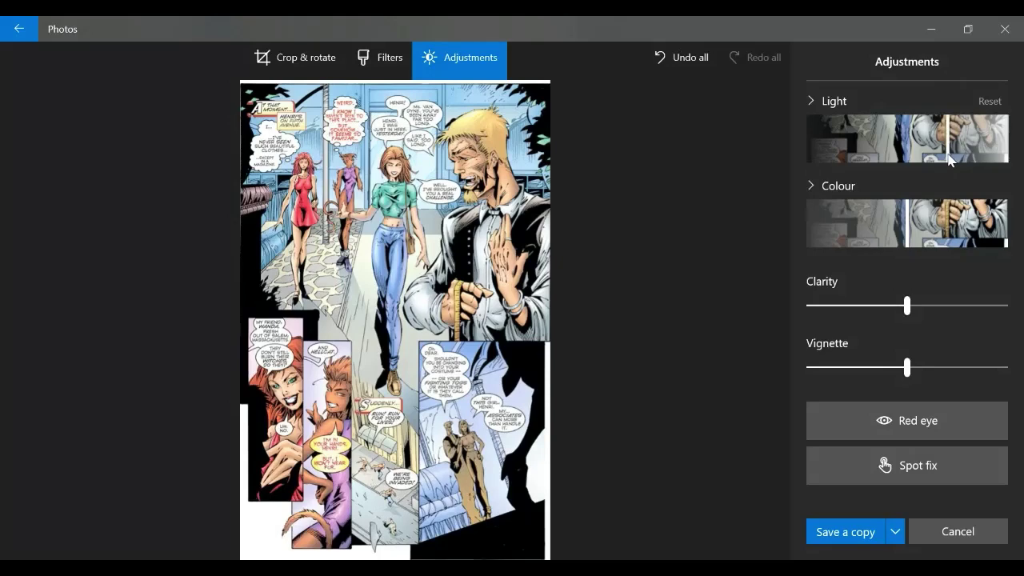
Raise the overall Colour adjustment and the Clarity of Page 5 to about a quarter of the way from neutral to maximum
left_click(810, 186)
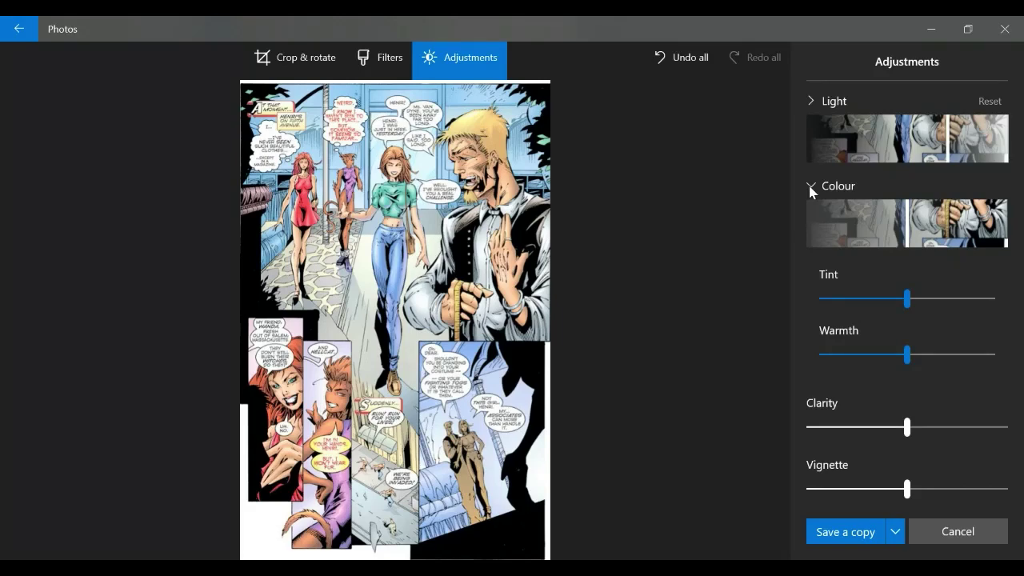
left_click(809, 187)
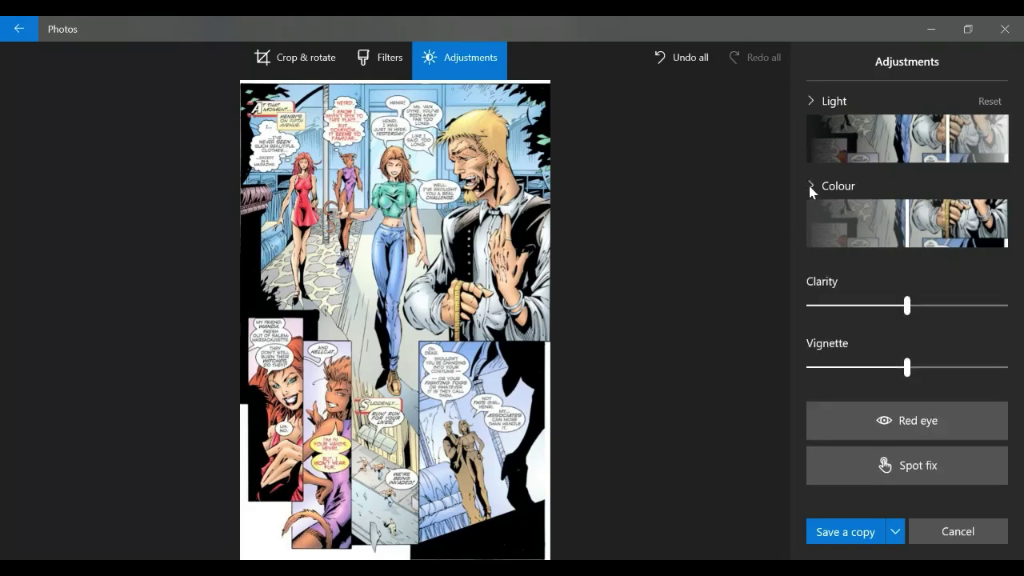
left_click(932, 234)
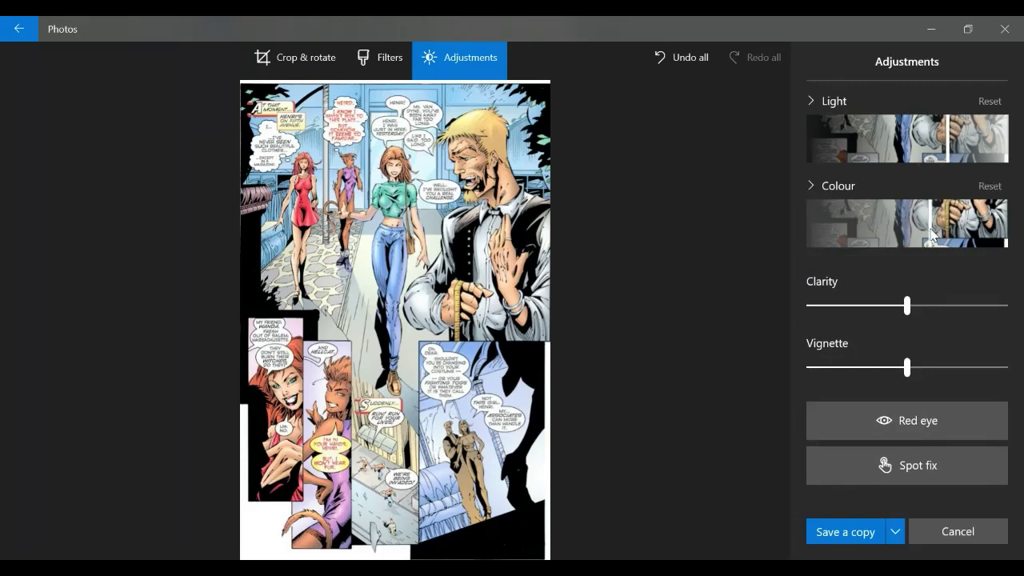
left_click(989, 186)
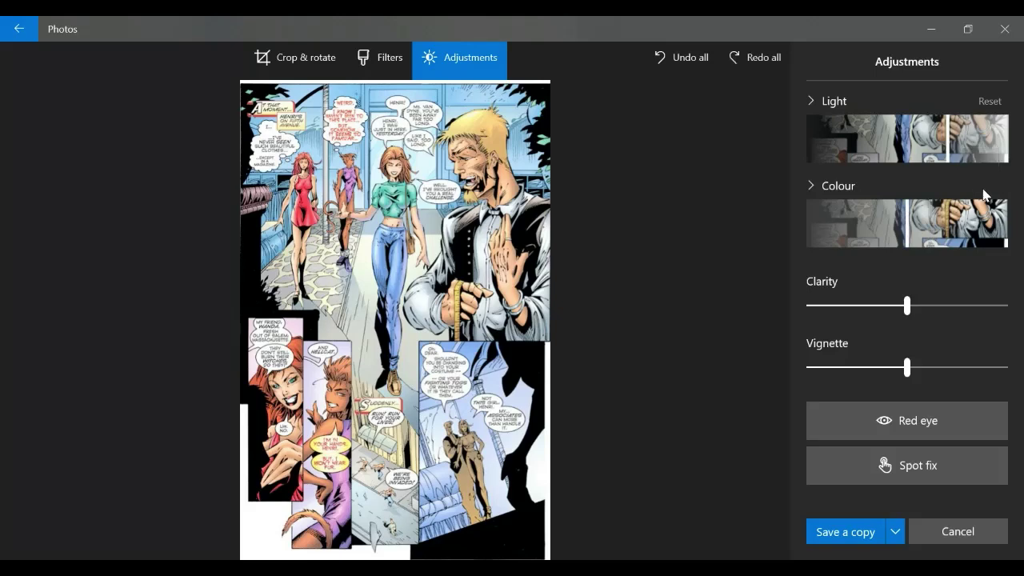
left_click(933, 243)
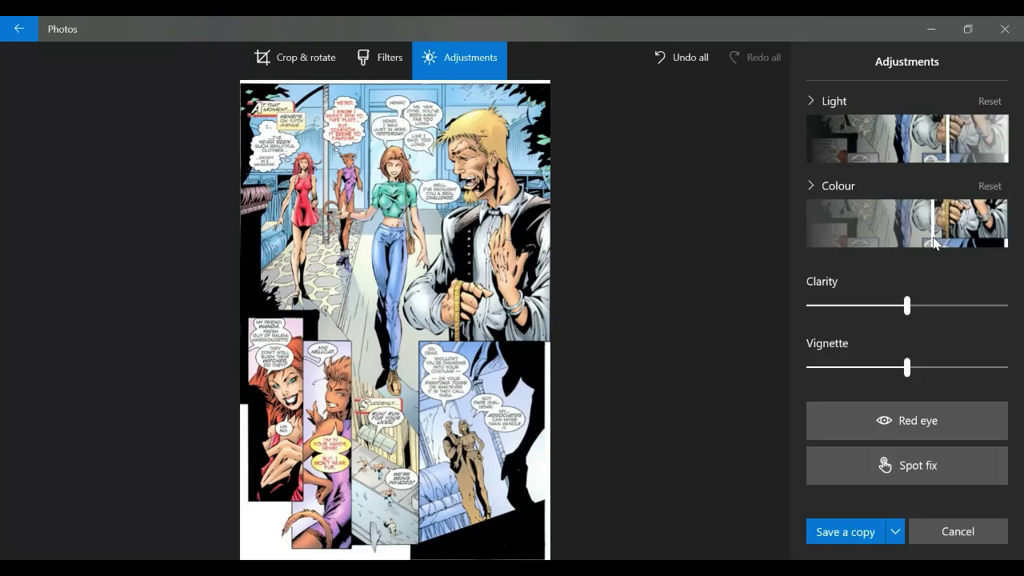
left_click(933, 306)
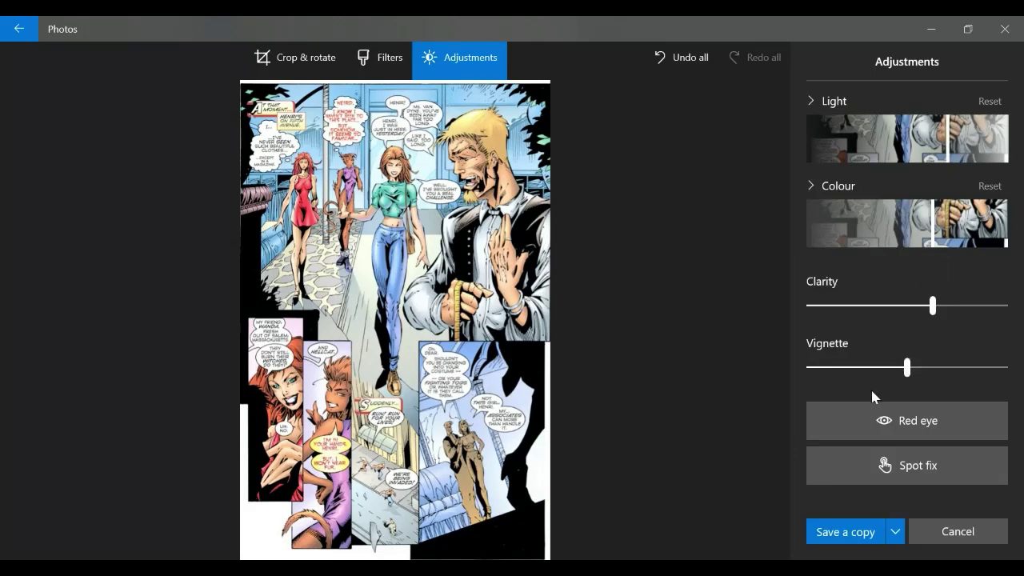
Save the edited Avengers #2 Page 5 over its original file
mouse_move(736, 395)
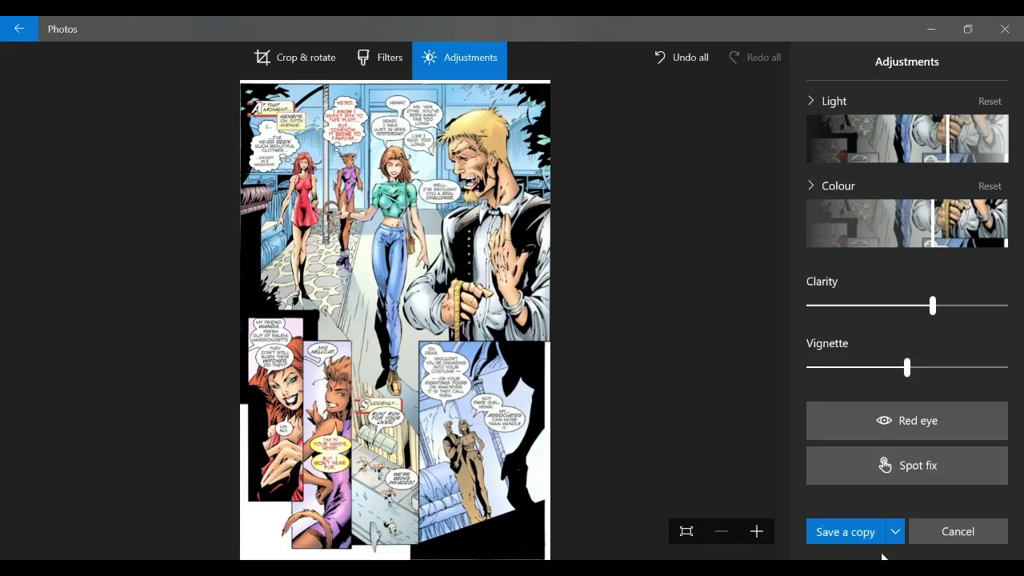
left_click(895, 532)
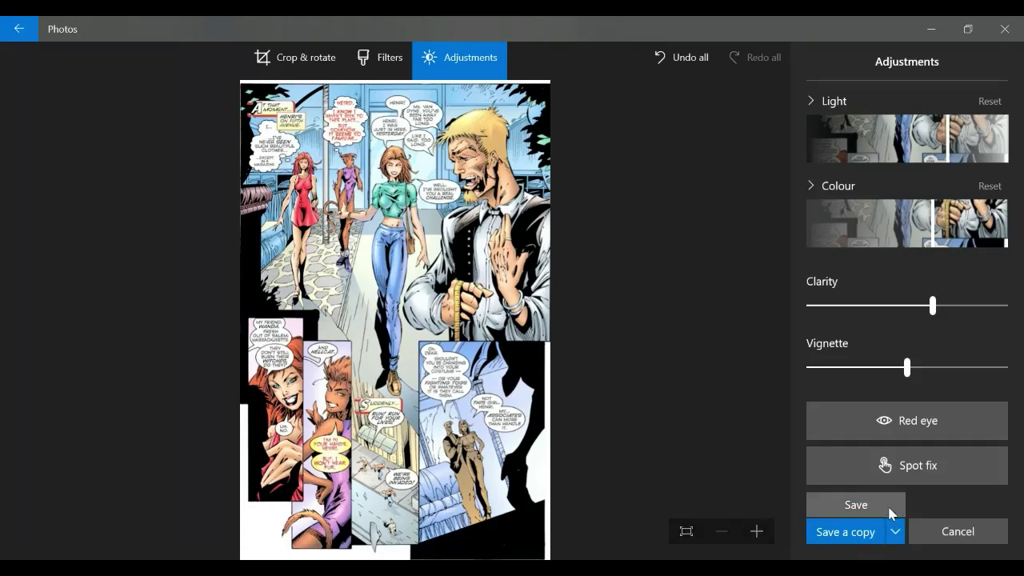
left_click(889, 507)
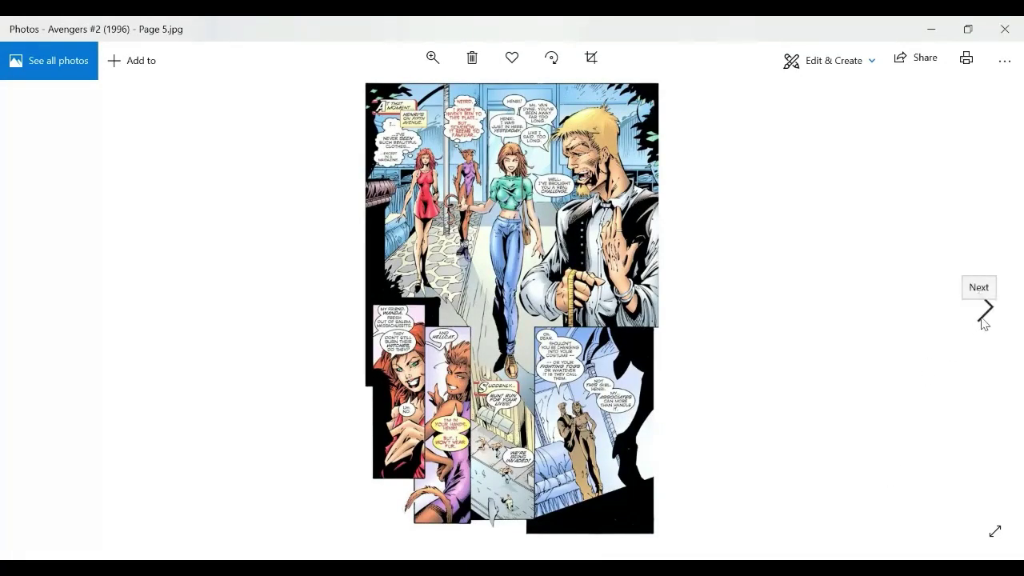
Crop Fantastic Four V2 #2 Page 7 closer to its panels on all four sides and save it over the original
left_click(983, 321)
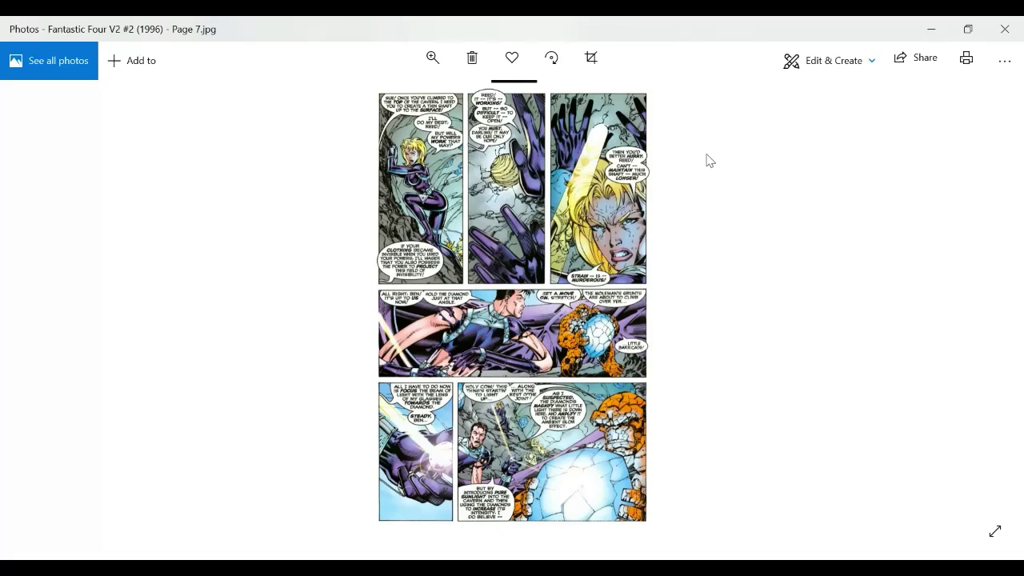
left_click(590, 59)
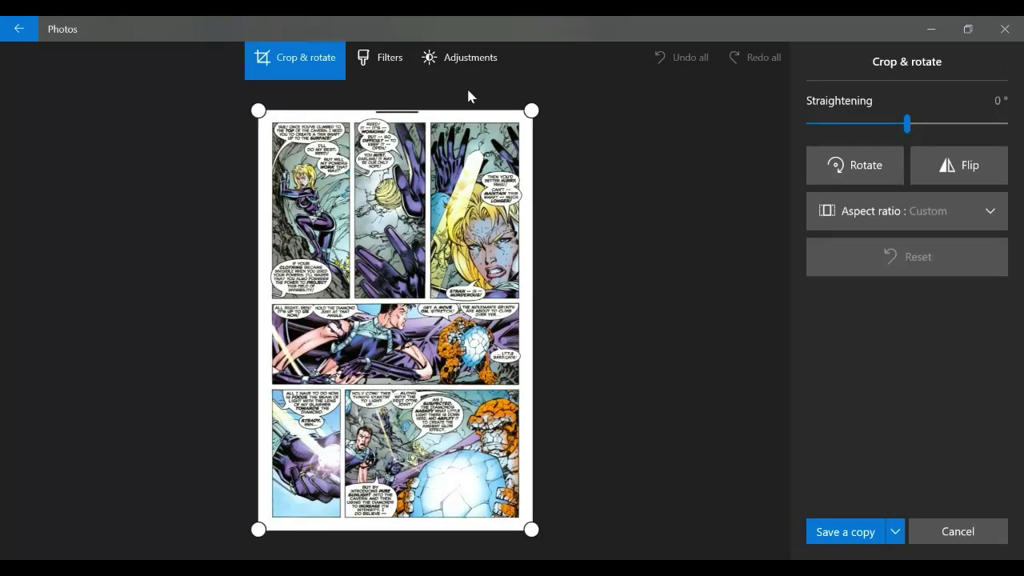
left_click_drag(436, 104, 433, 108)
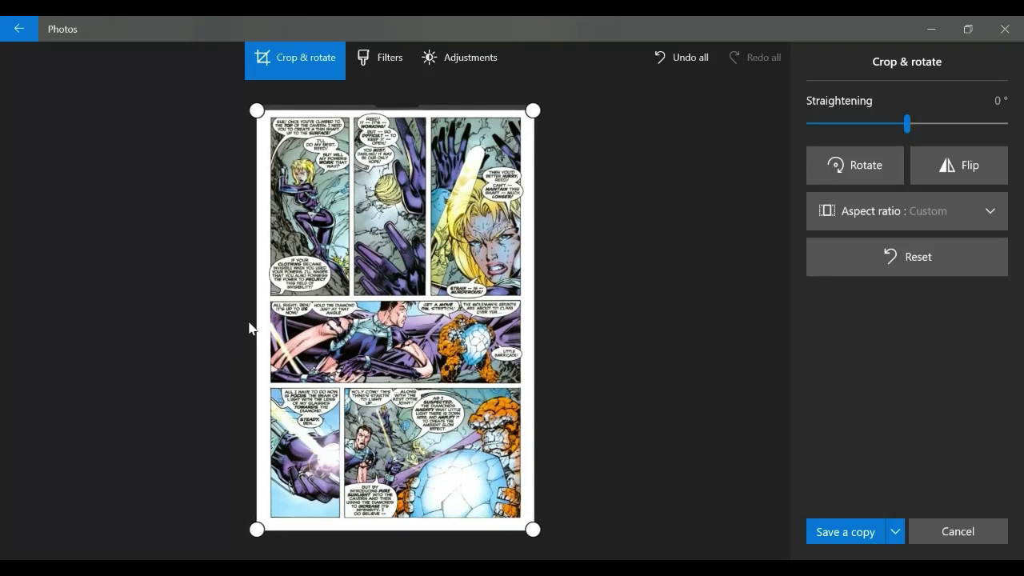
left_click_drag(255, 321, 263, 322)
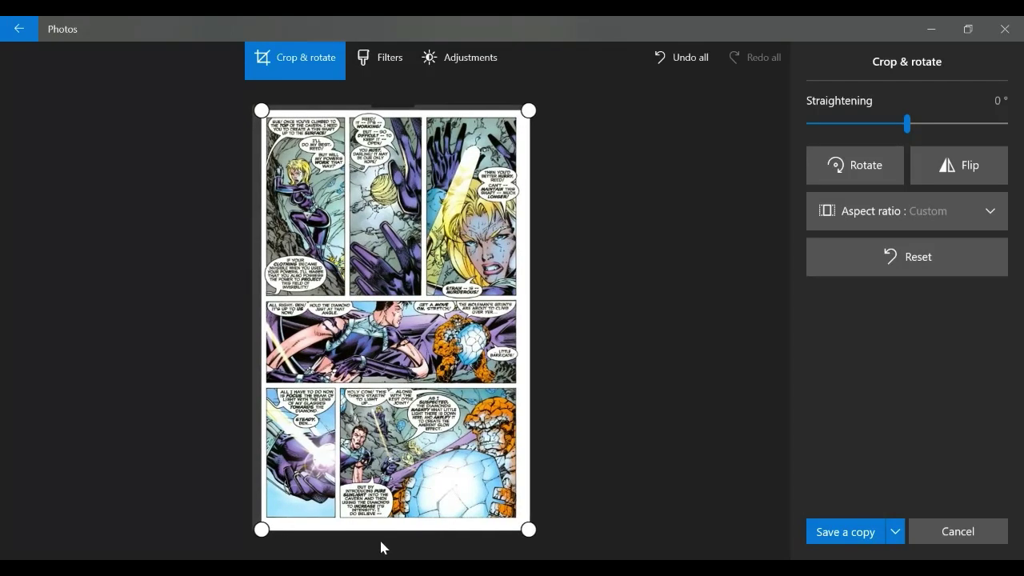
left_click_drag(382, 529, 382, 521)
left_click_drag(532, 297, 524, 297)
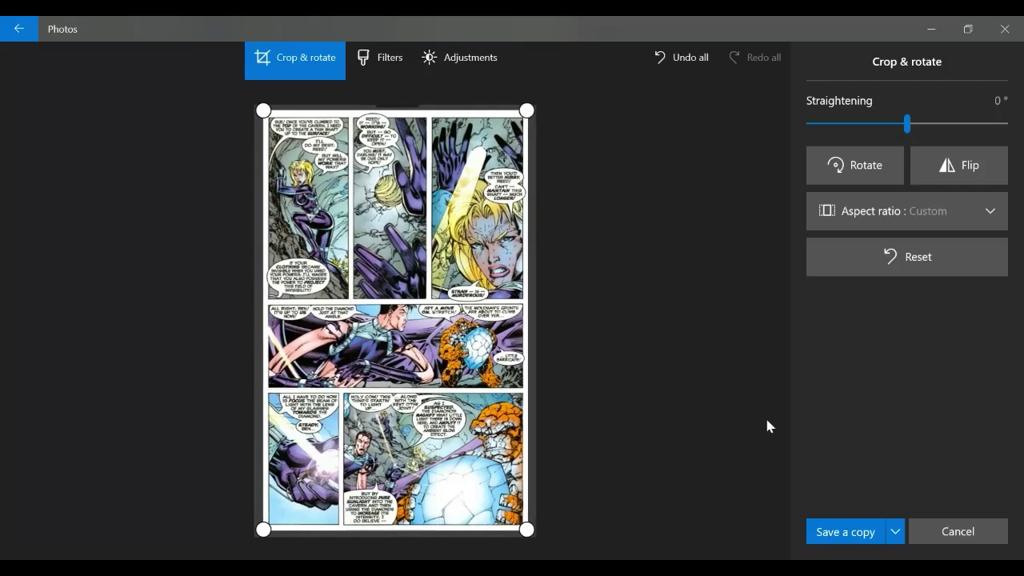
left_click(896, 534)
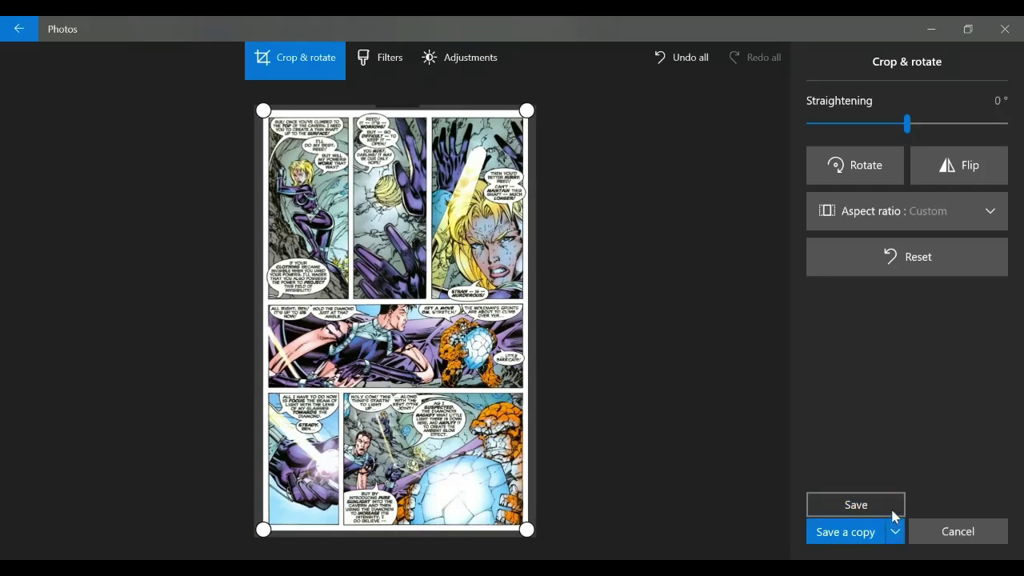
left_click(890, 509)
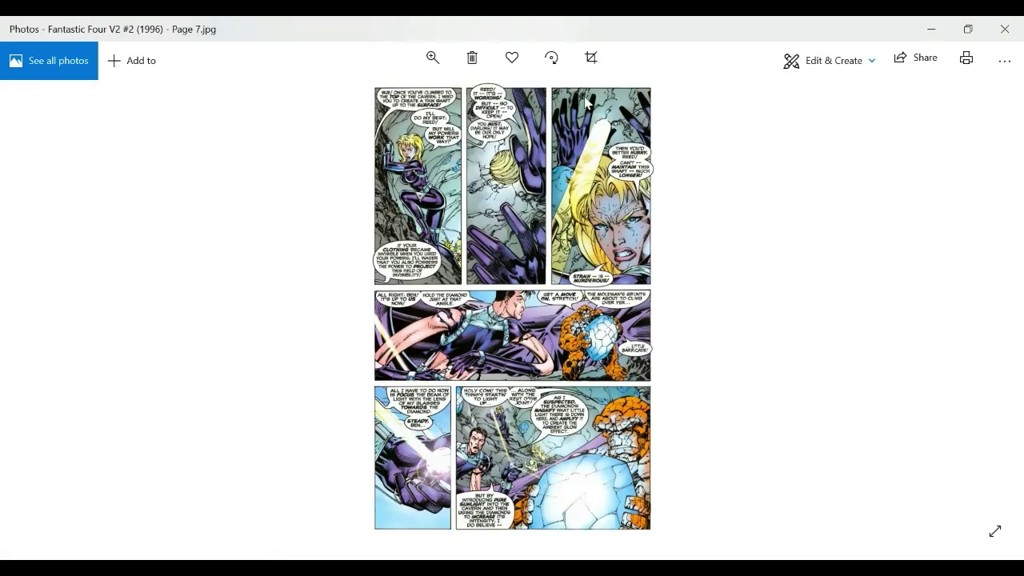
Raise Page 7's overall Light adjustment to 42 and its overall Colour adjustment to 27
left_click(591, 58)
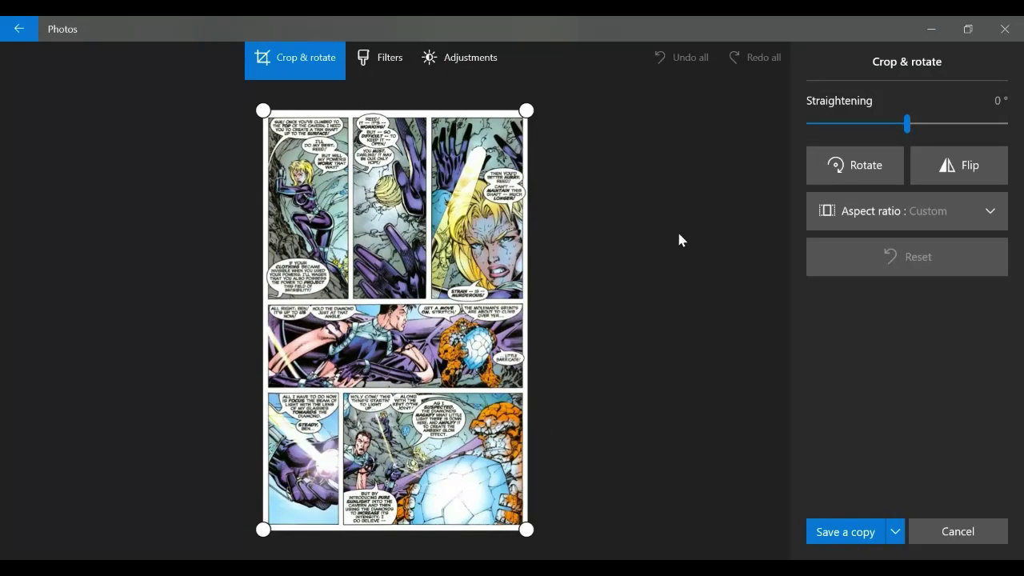
left_click(484, 63)
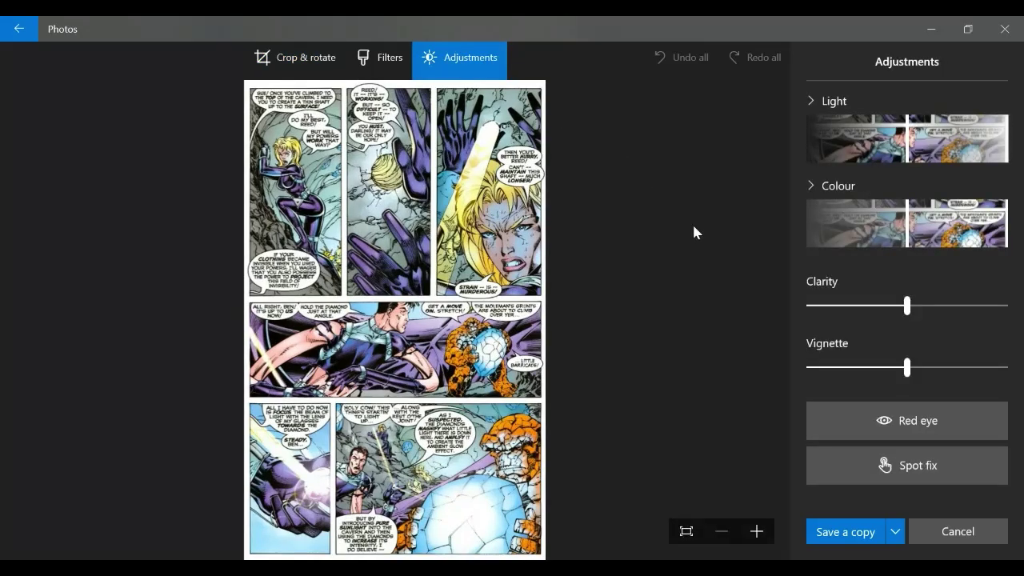
left_click(949, 162)
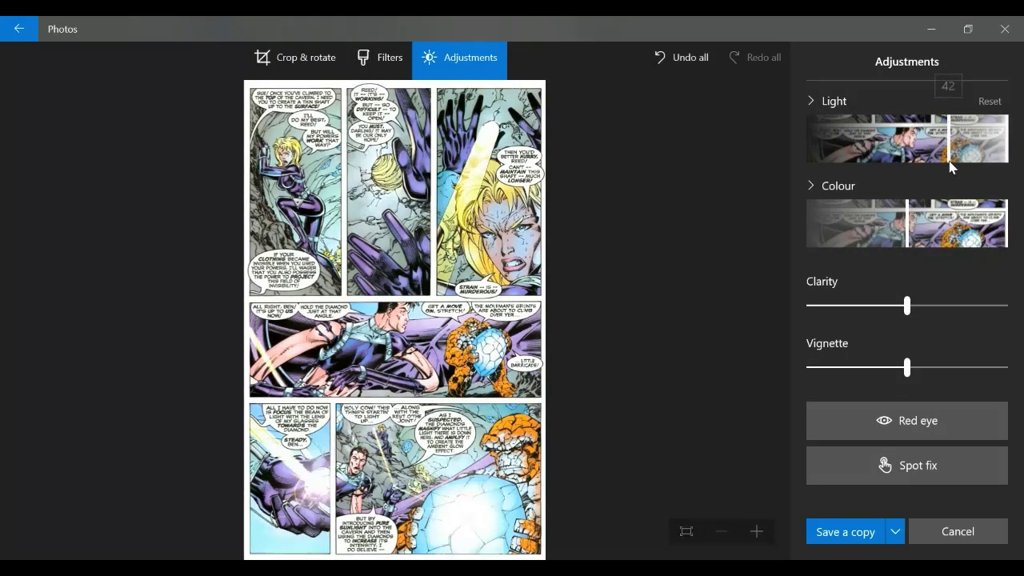
left_click(934, 200)
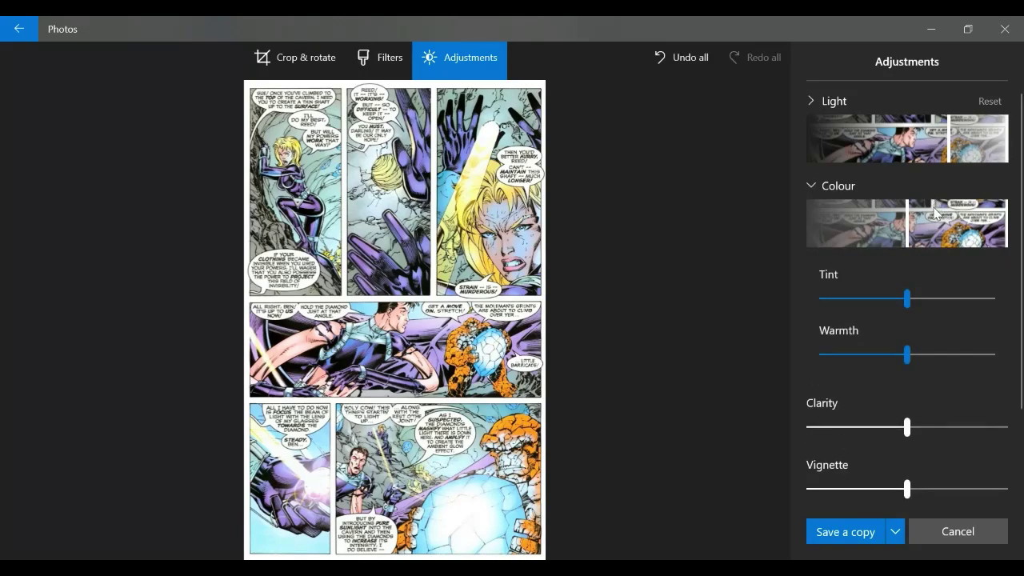
left_click(934, 208)
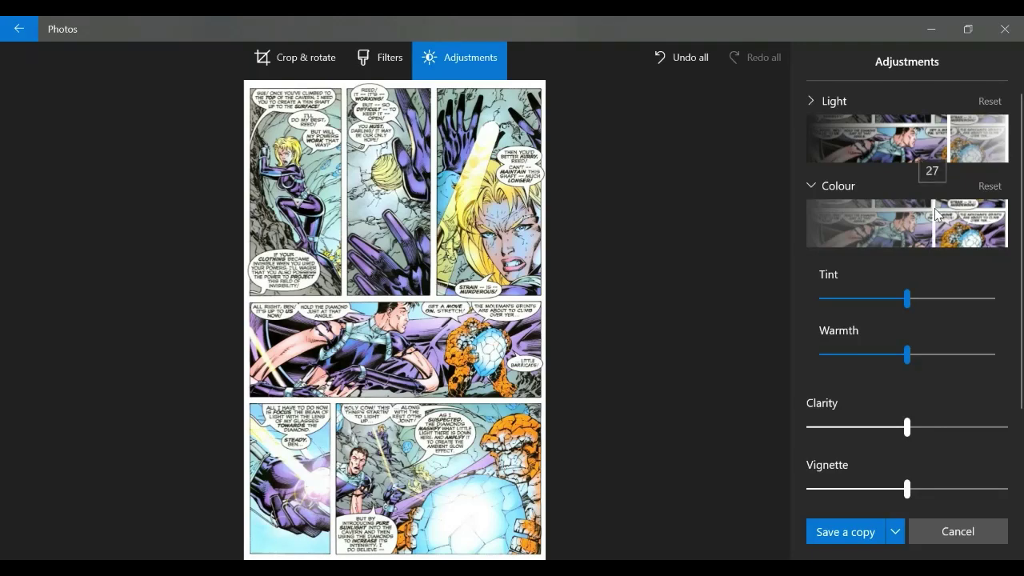
left_click(811, 187)
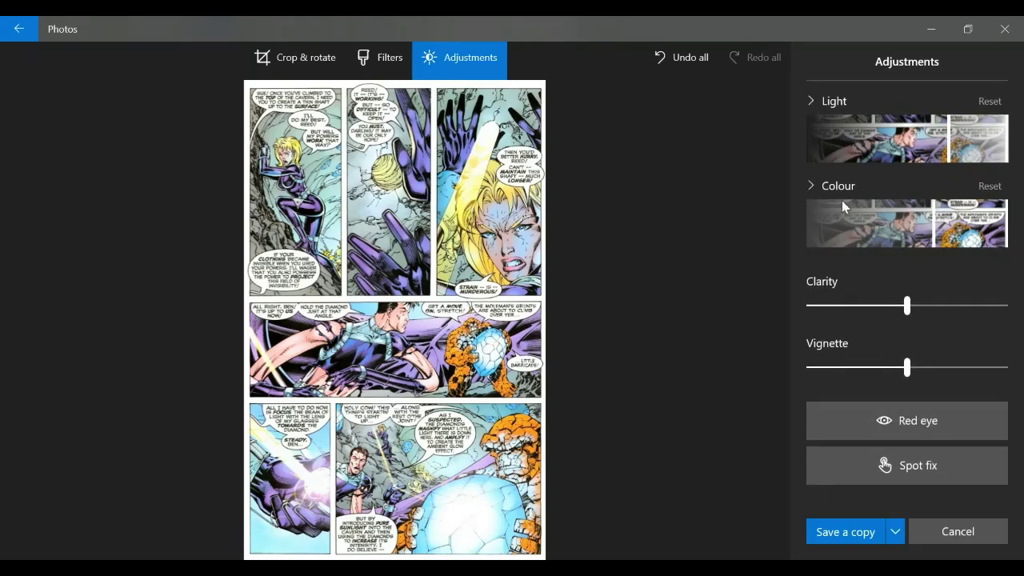
Compare lower and higher Clarity on Page 7, settle slightly over a quarter above neutral, and save over the original
left_click(932, 305)
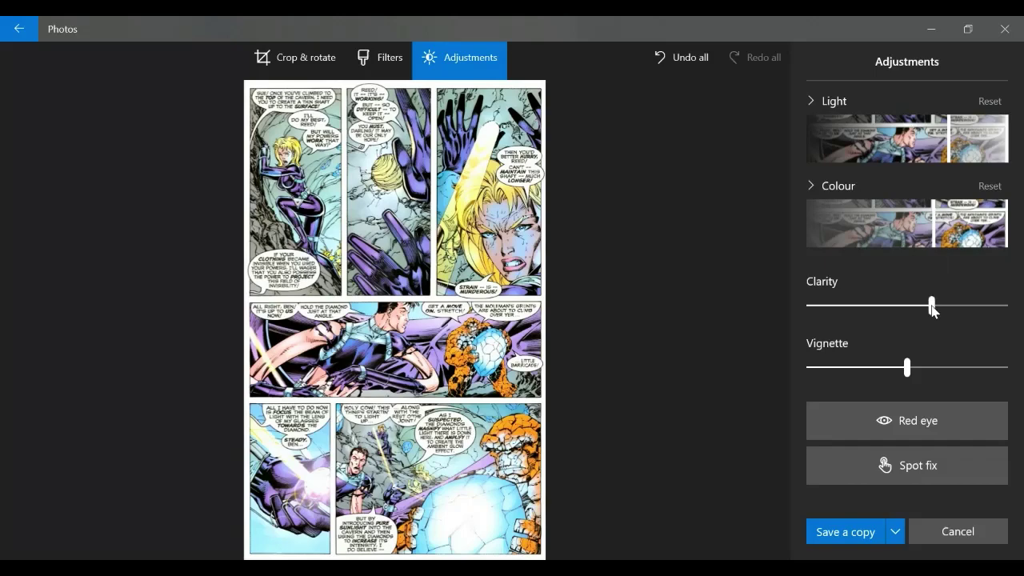
left_click(857, 305)
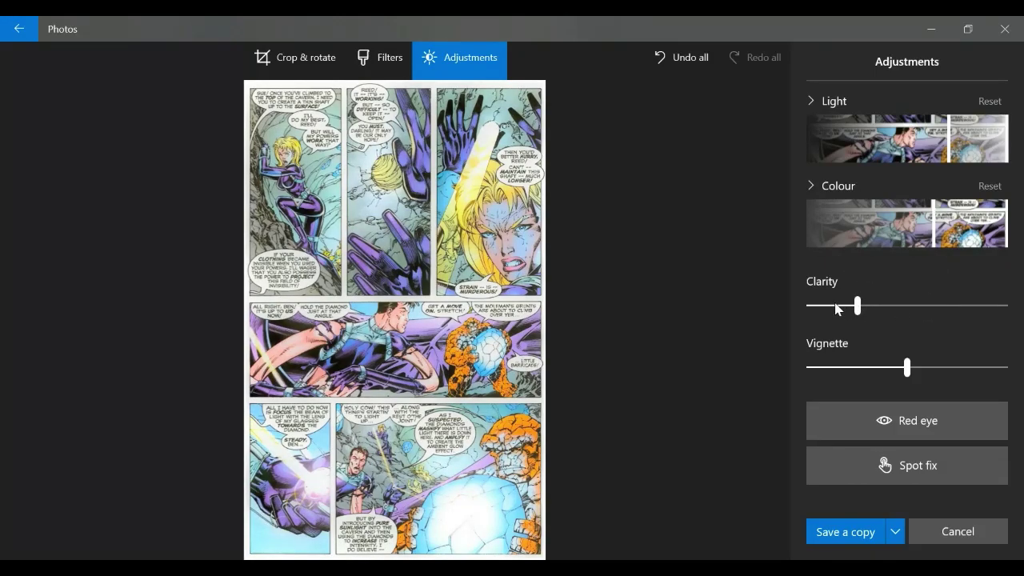
left_click(836, 306)
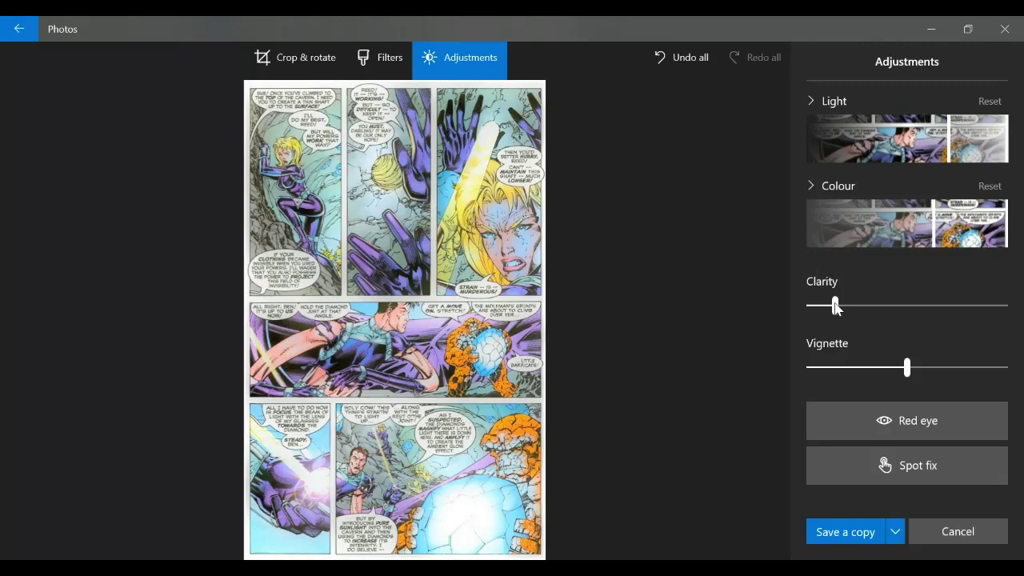
left_click(936, 306)
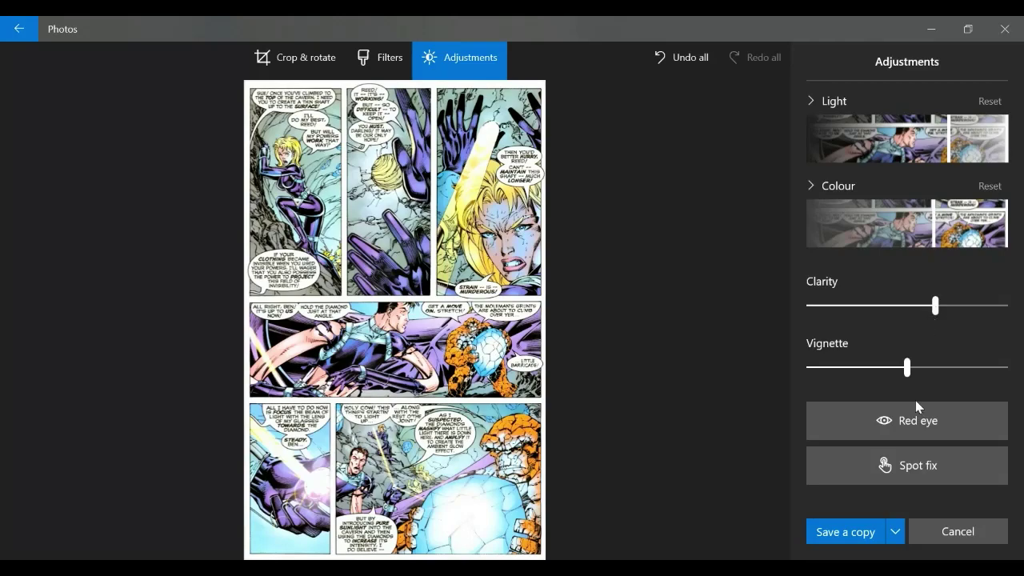
left_click(894, 533)
left_click(883, 502)
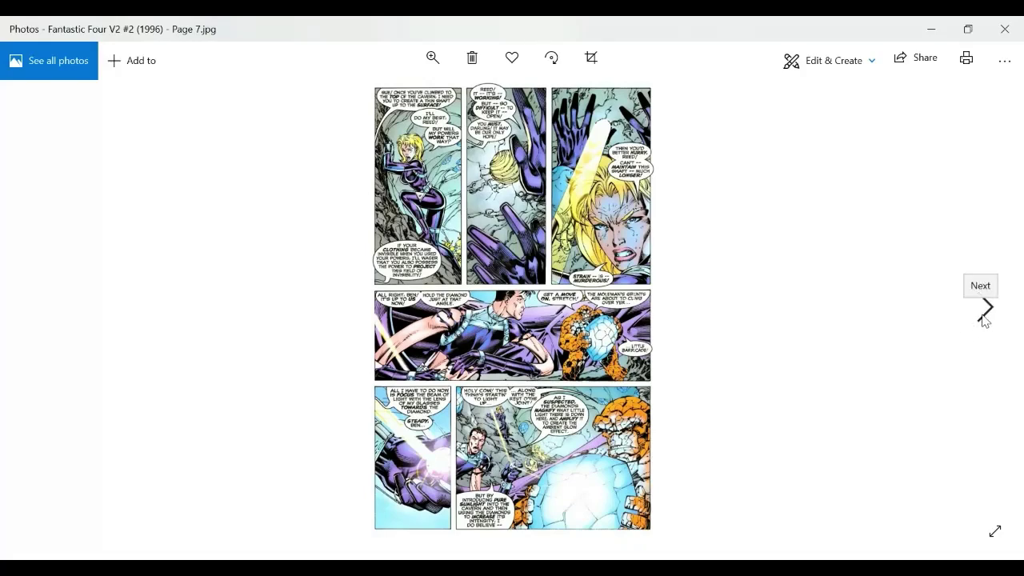
Crop a thin strip off the top edge of Fantastic Four V2 #2 Page 9 to remove the black mark
left_click(986, 311)
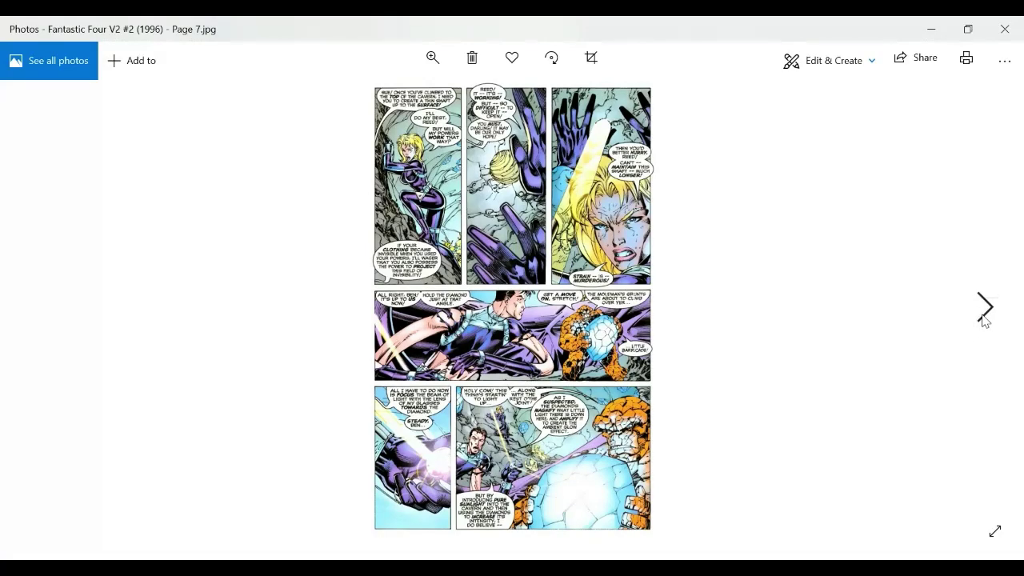
left_click(593, 57)
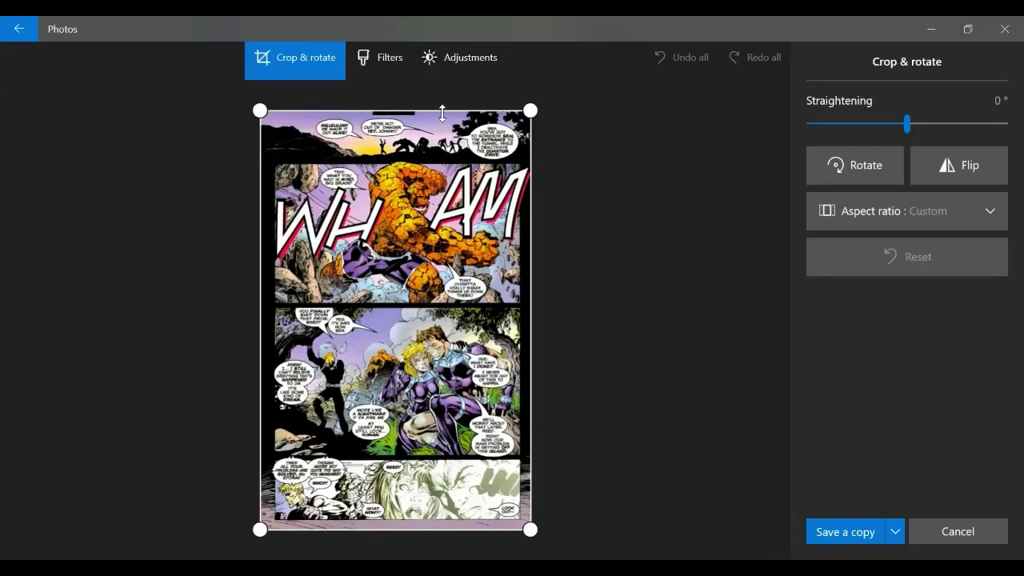
left_click_drag(442, 113, 442, 112)
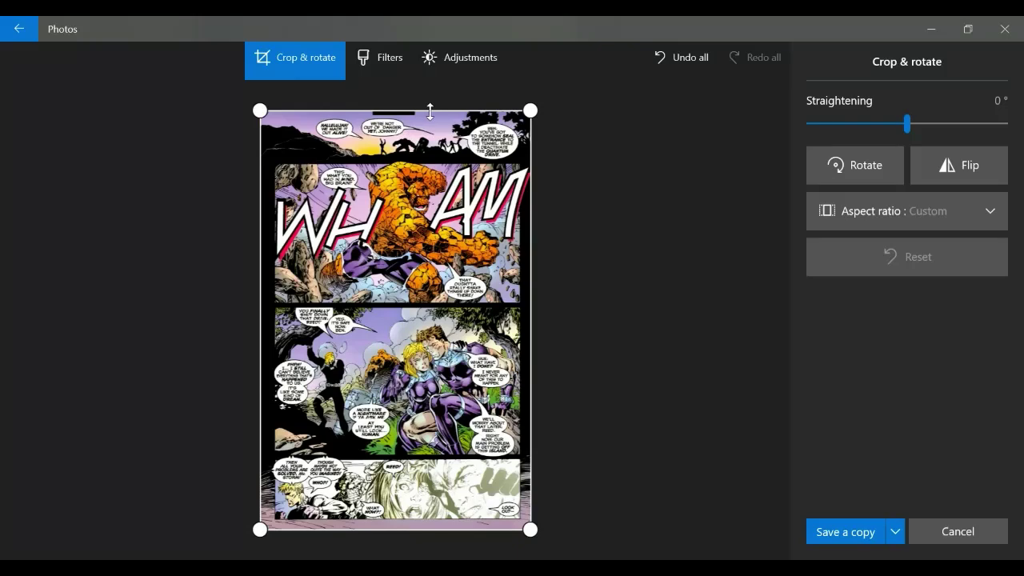
left_click_drag(431, 111, 429, 113)
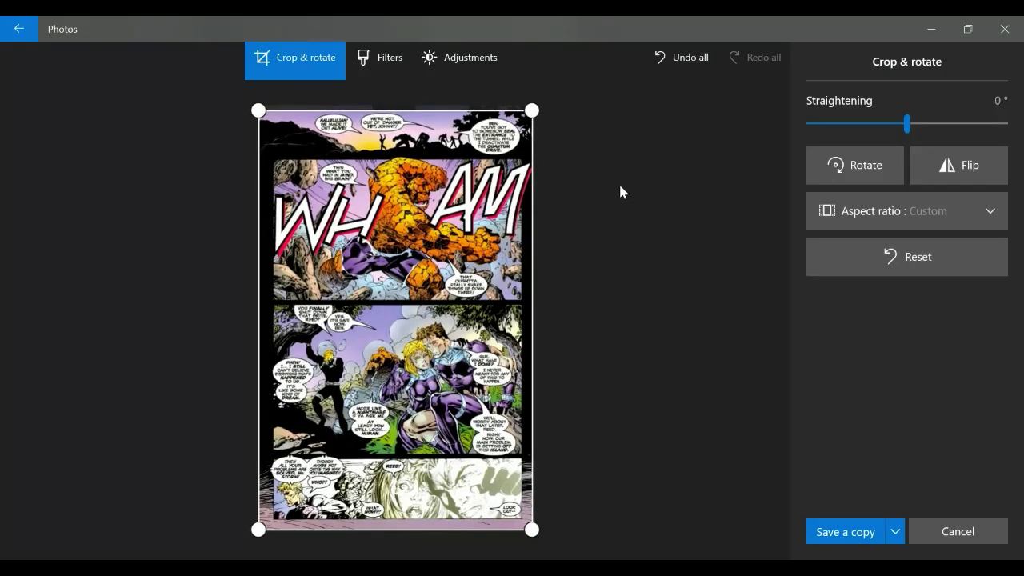
Lower Page 9's overall Colour to about 15% below neutral and raise its overall Light to about 10% above neutral
left_click(486, 56)
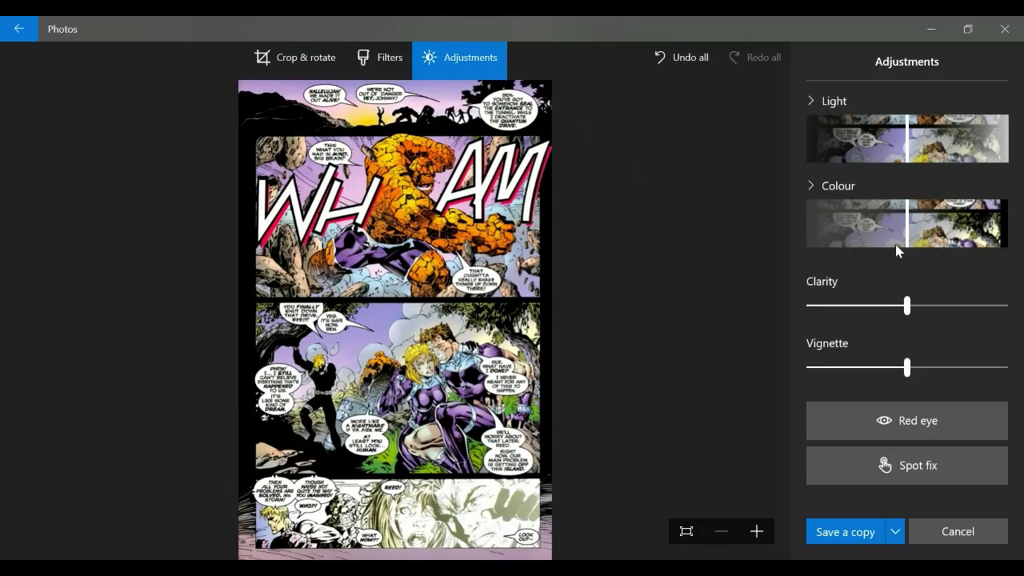
left_click_drag(894, 245, 892, 248)
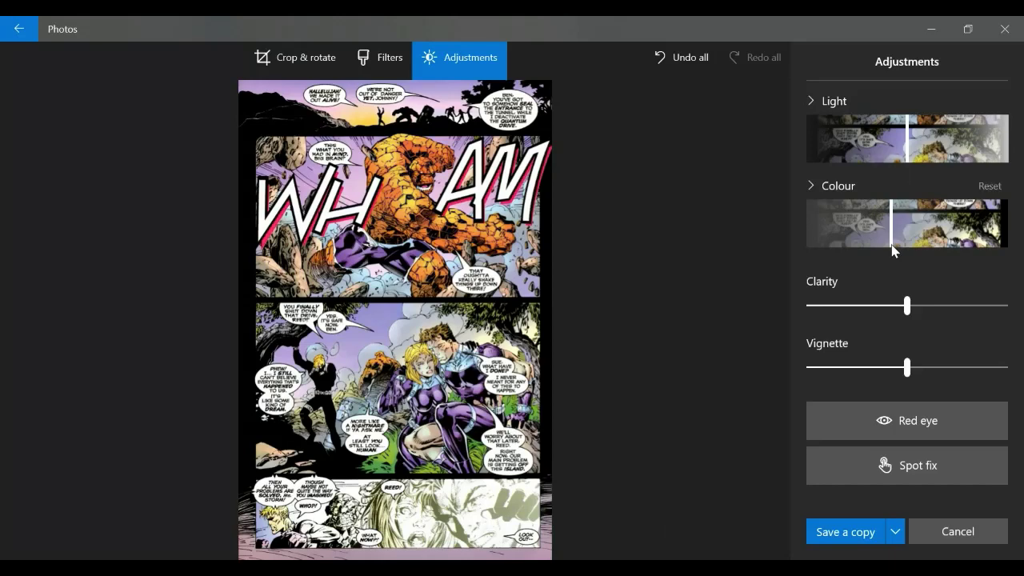
left_click(917, 162)
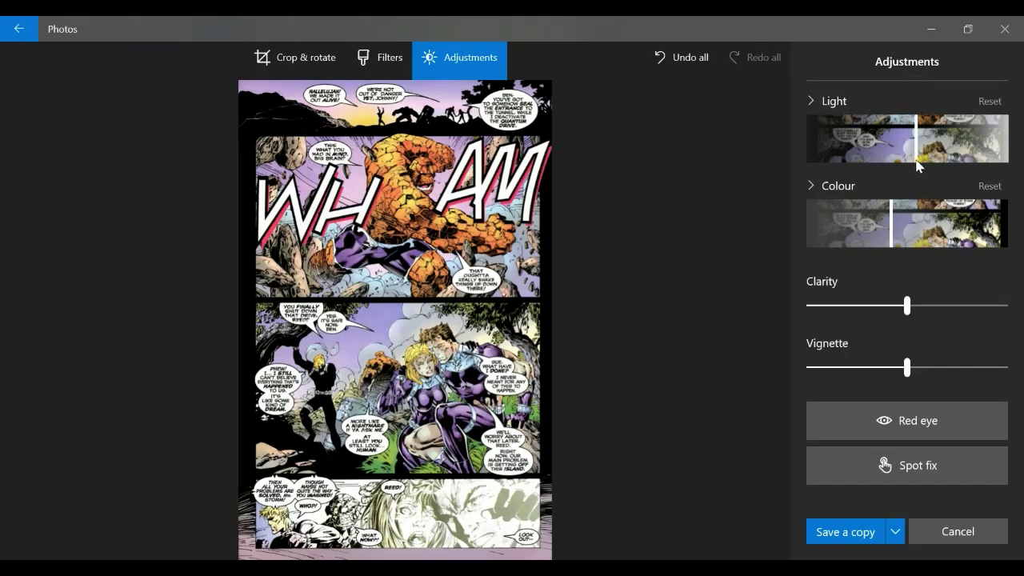
Raise Page 9's Clarity to about 30% of the way from neutral to maximum and save over the original
left_click(938, 305)
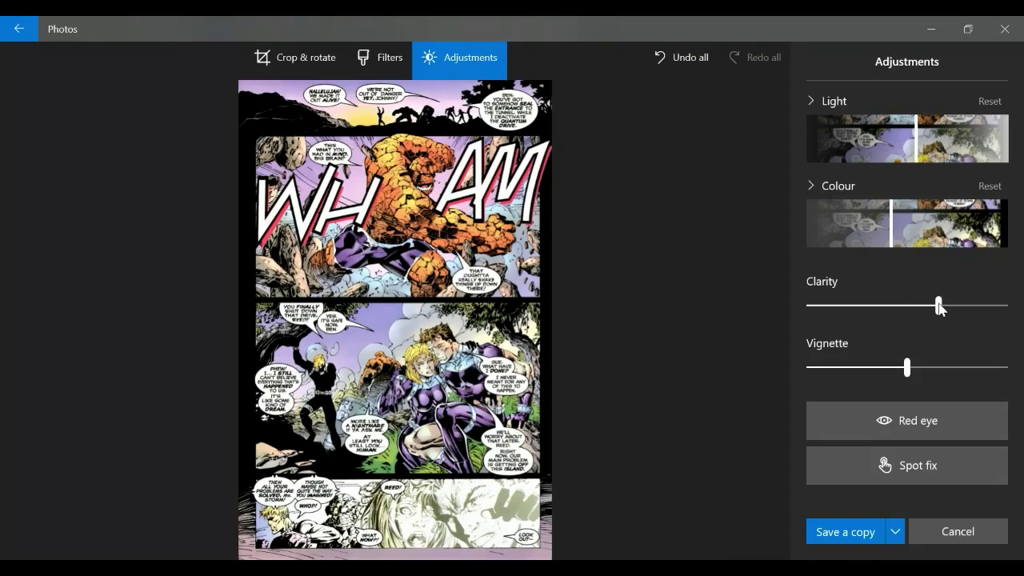
left_click(895, 532)
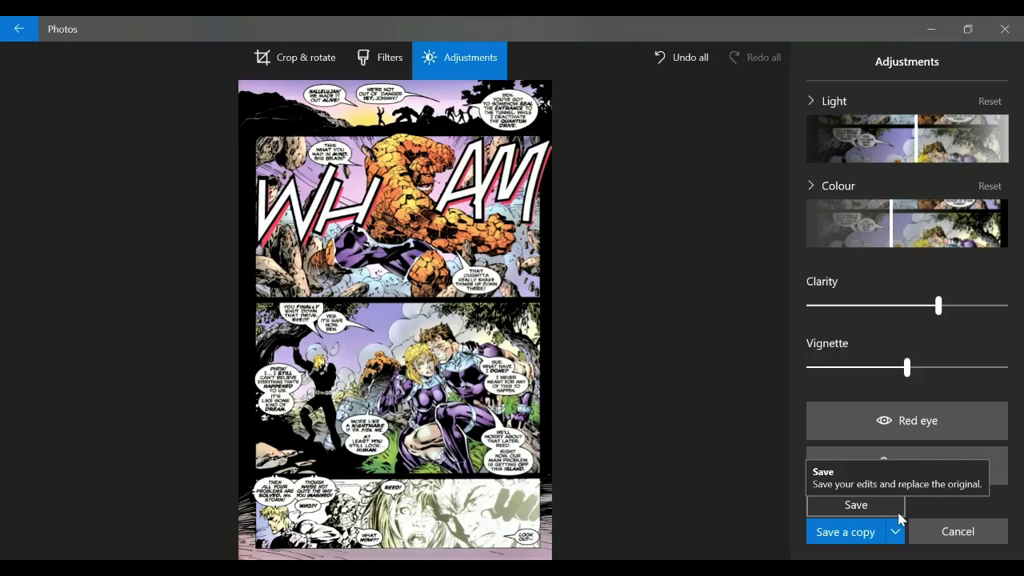
left_click(898, 511)
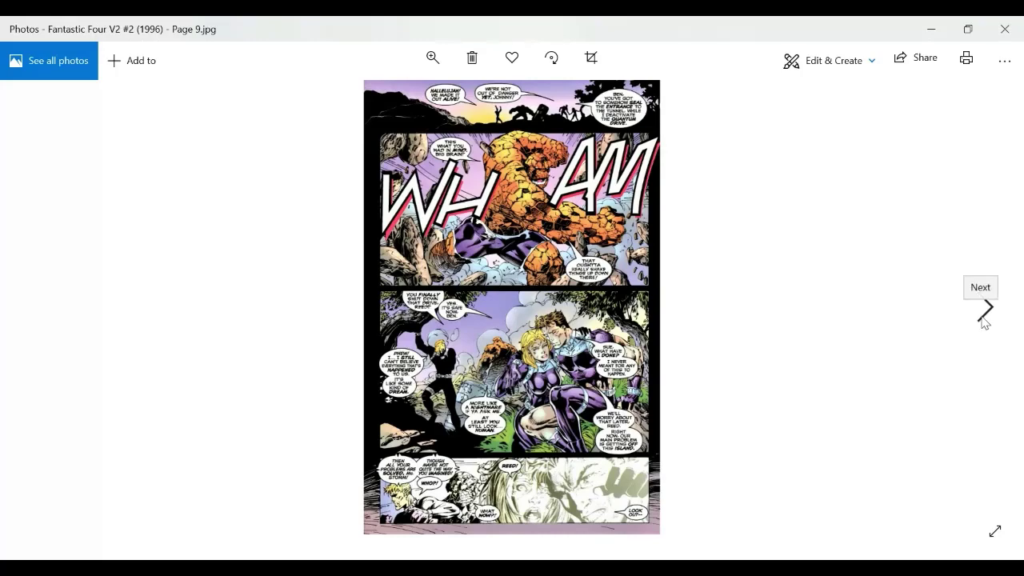
Open Fantastic Four V2 #2 Page 24 for editing and crop a thin strip off its top edge to remove the black mark
left_click(984, 320)
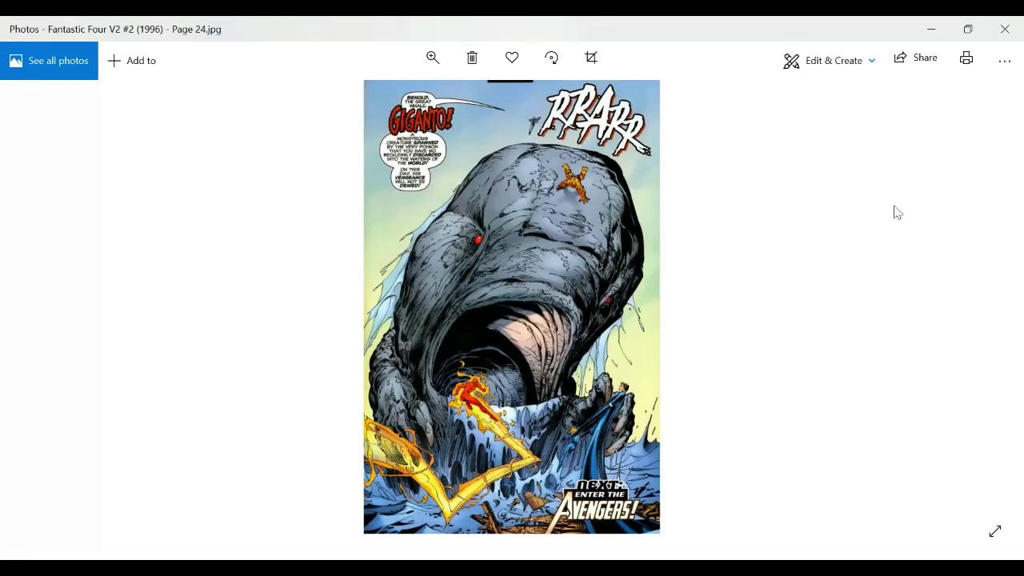
left_click(592, 59)
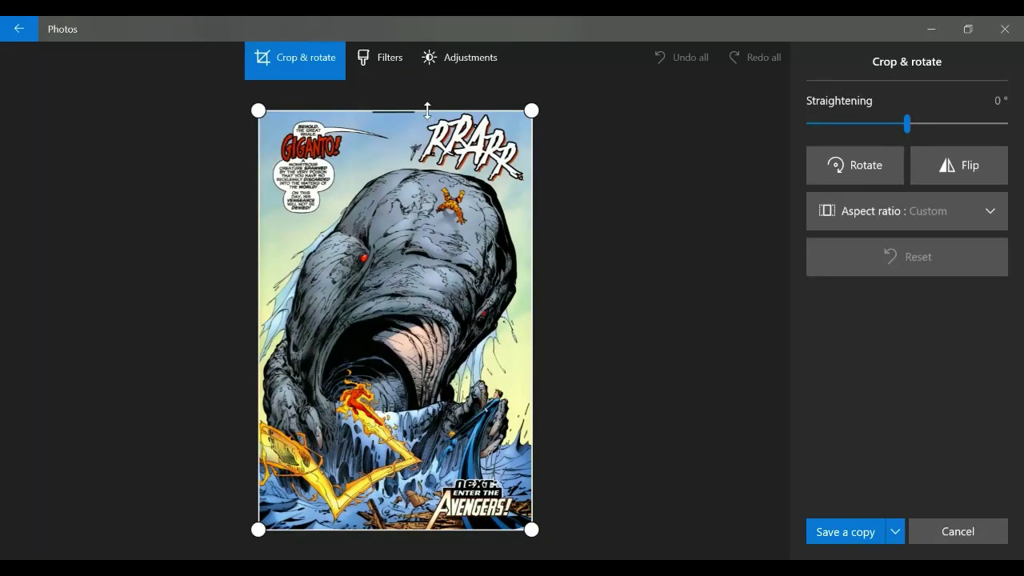
left_click_drag(427, 111, 429, 120)
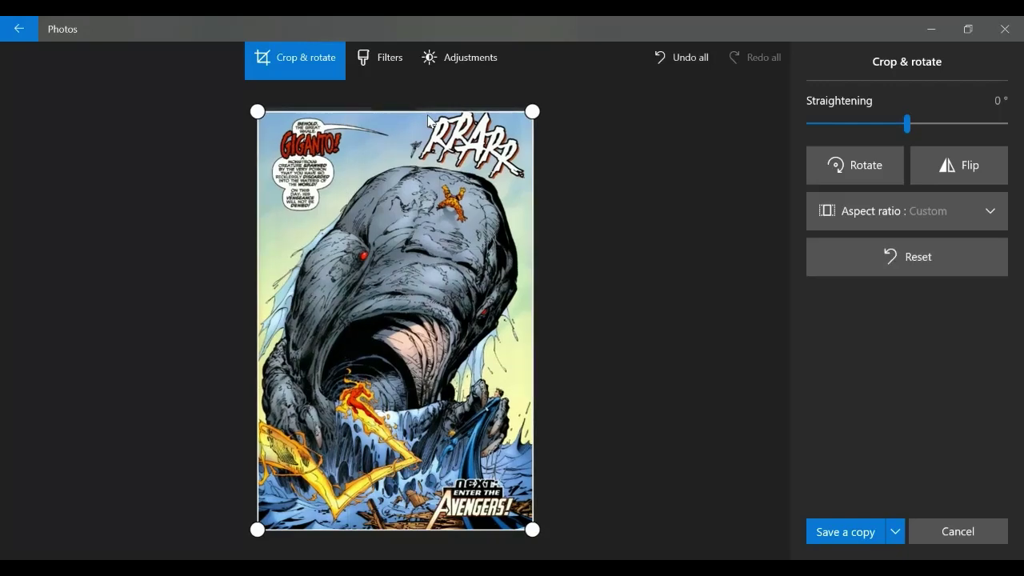
Raise Page 24's Clarity to about 25% of the way from neutral to maximum and save over the original
left_click(468, 65)
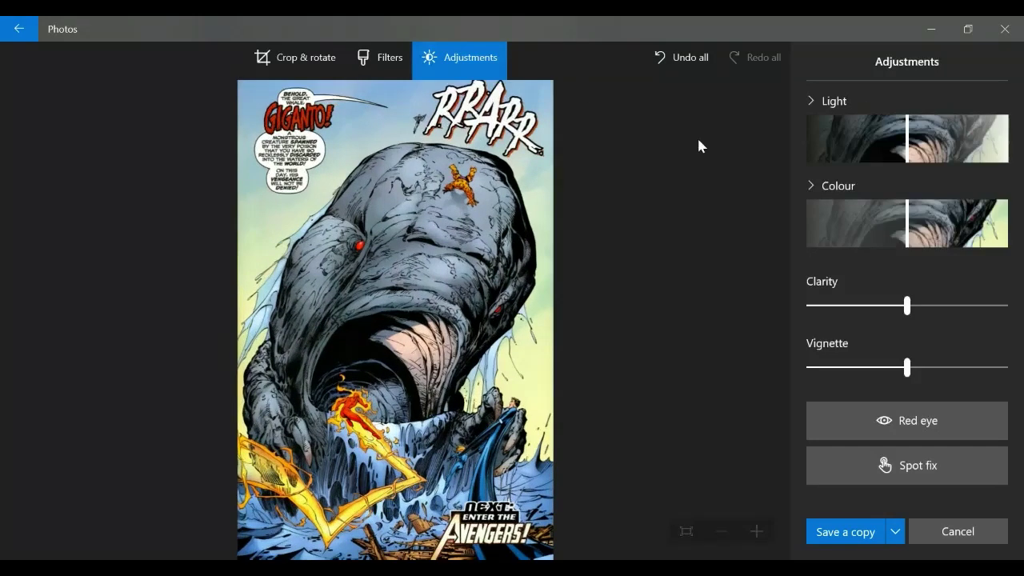
left_click(933, 307)
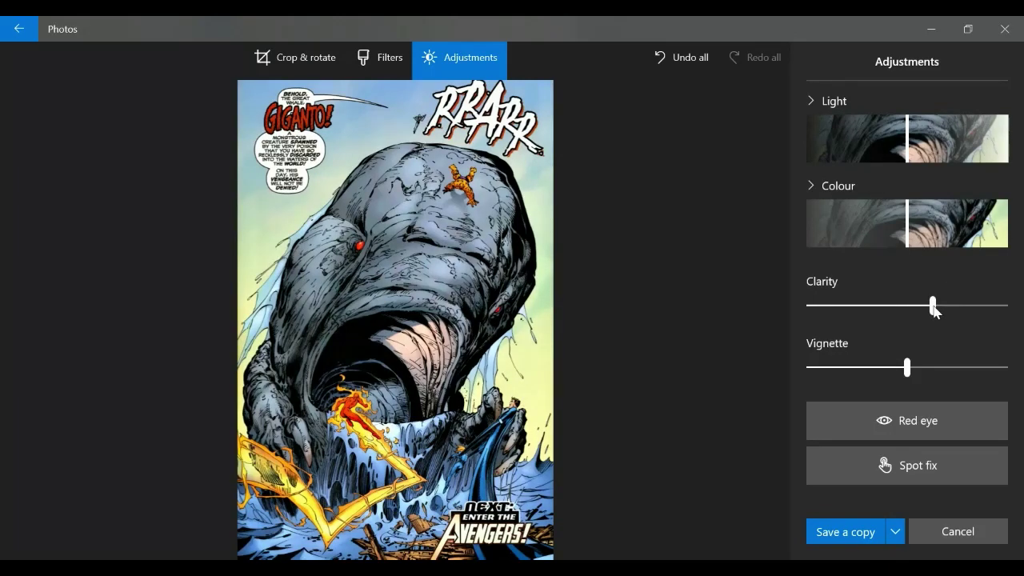
left_click(896, 533)
left_click(891, 511)
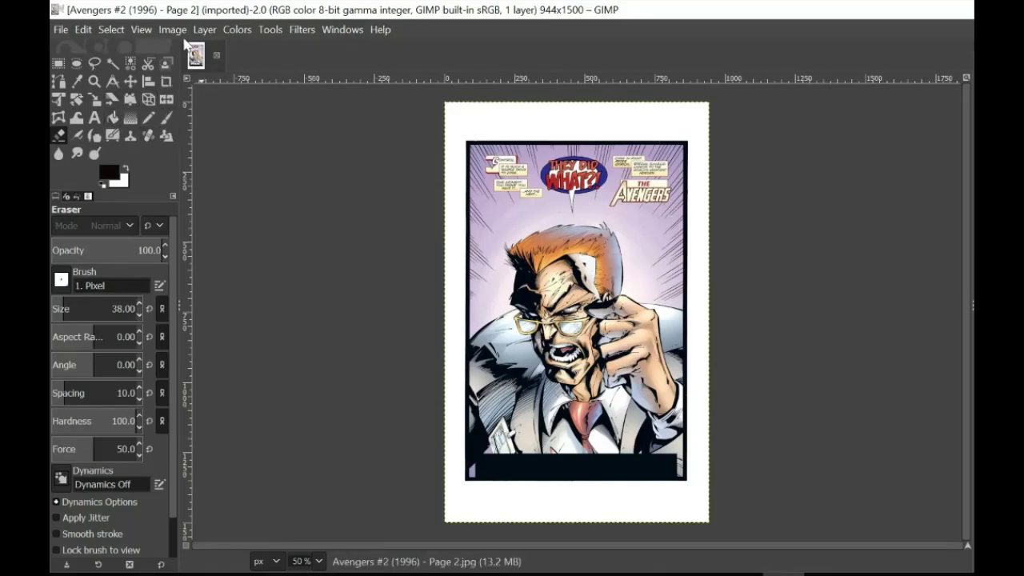
In GIMP, draw a rough rectangular selection about 1068 × 1336 px around the framed artwork on Avengers #2 Page 2
left_click(270, 31)
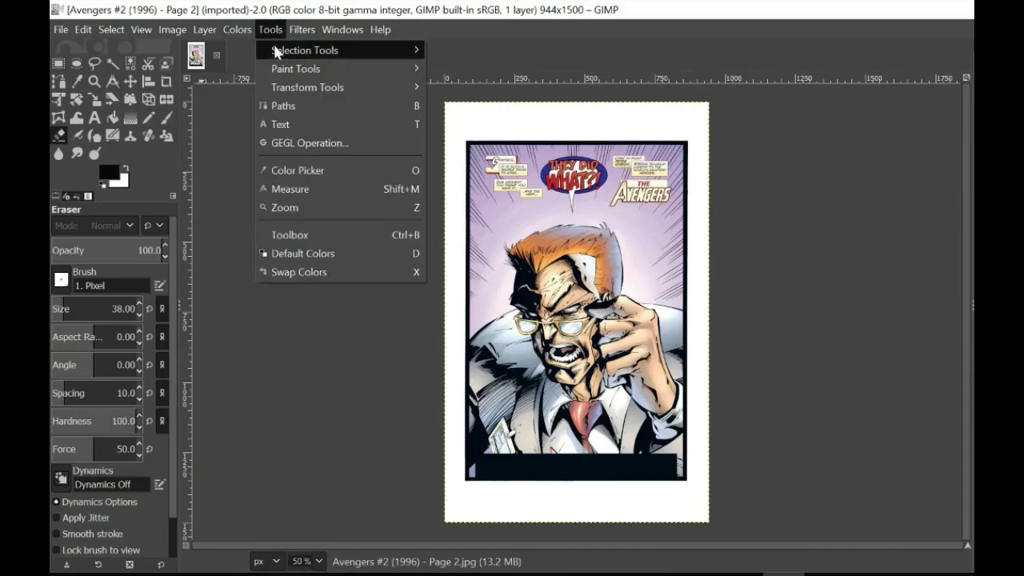
mouse_move(273, 47)
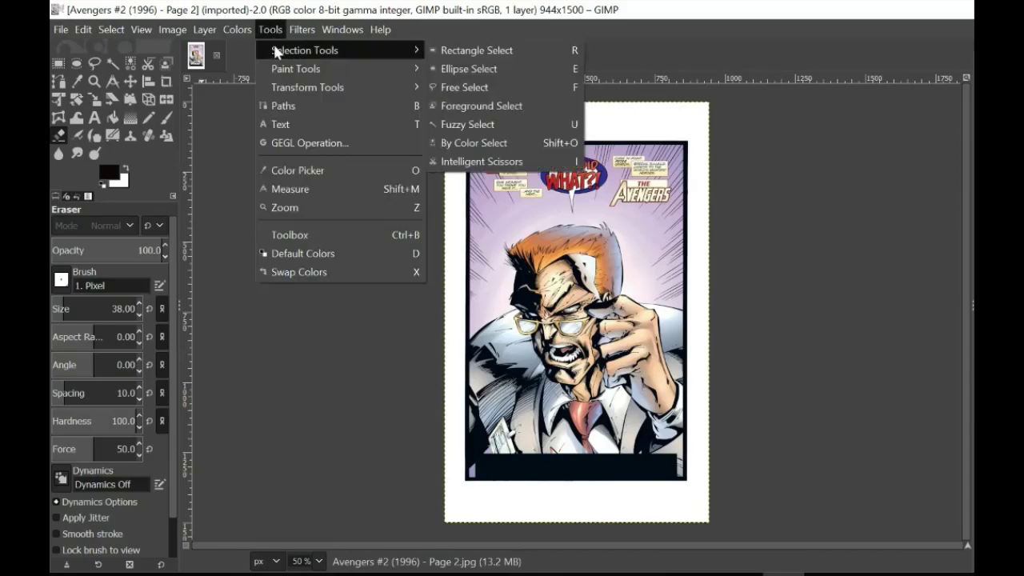
left_click(471, 53)
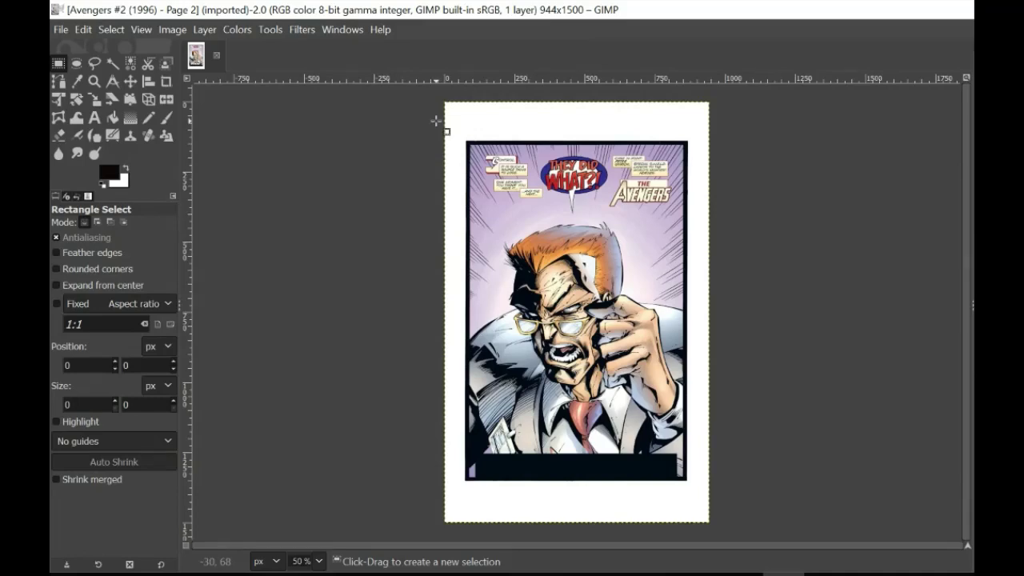
left_click(270, 29)
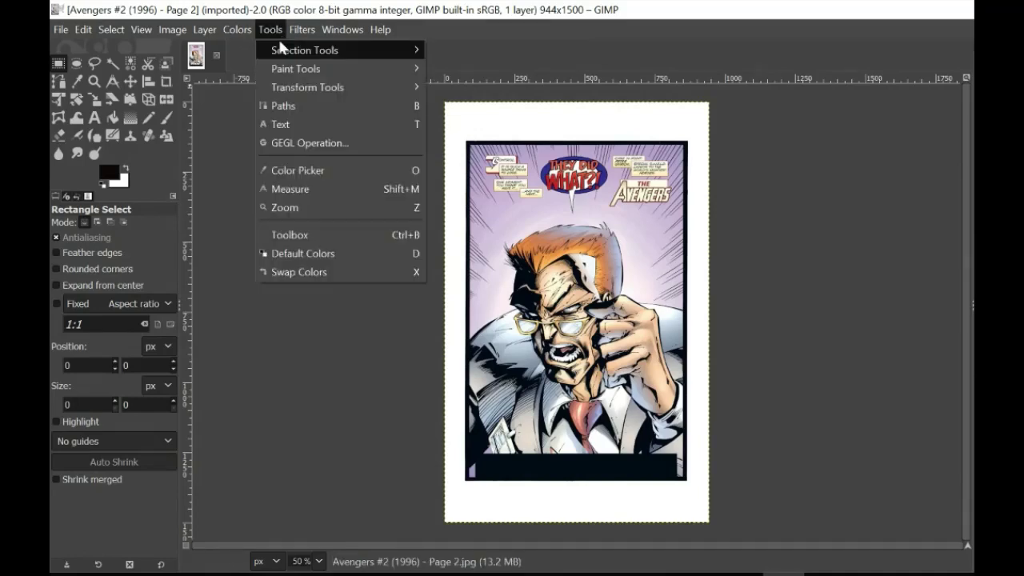
mouse_move(278, 48)
left_click(436, 50)
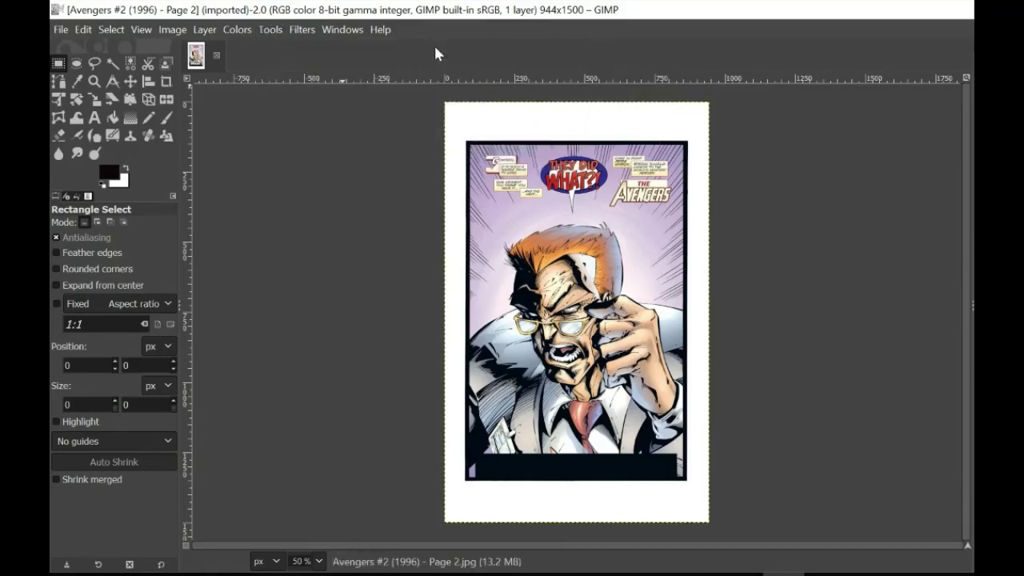
left_click_drag(436, 124, 736, 496)
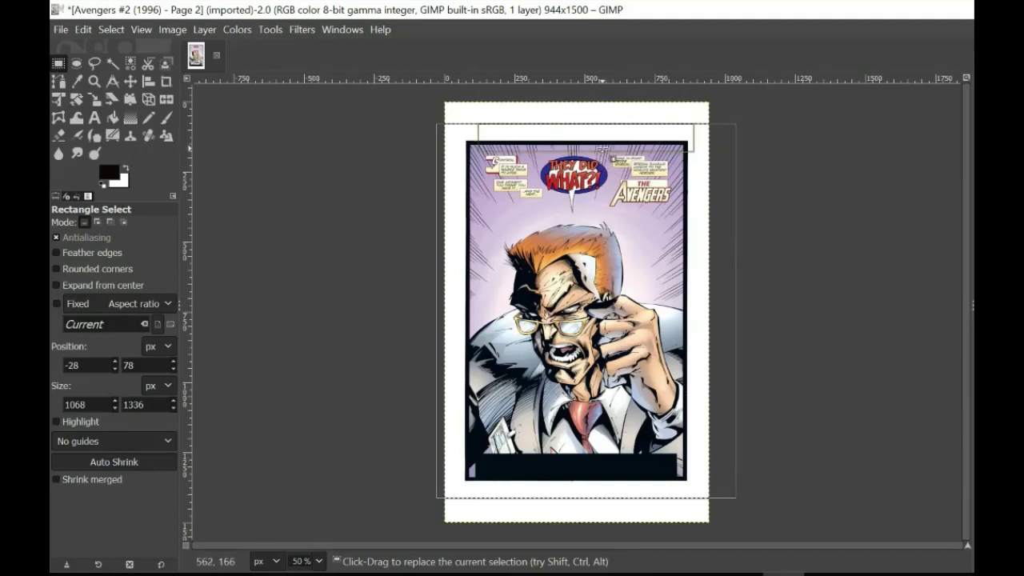
Move the selection's top edge down to the outer edge of the artwork's black frame, at Y position 141 px
scroll(601, 149, "up", 3)
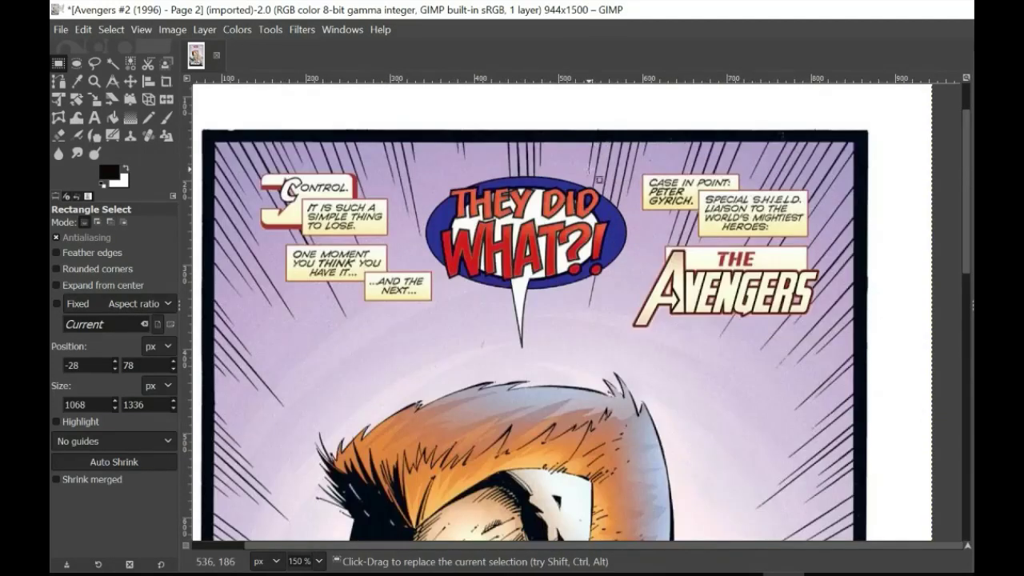
scroll(589, 171, "up", 2)
left_click_drag(589, 171, 571, 221)
scroll(493, 246, "up", 1)
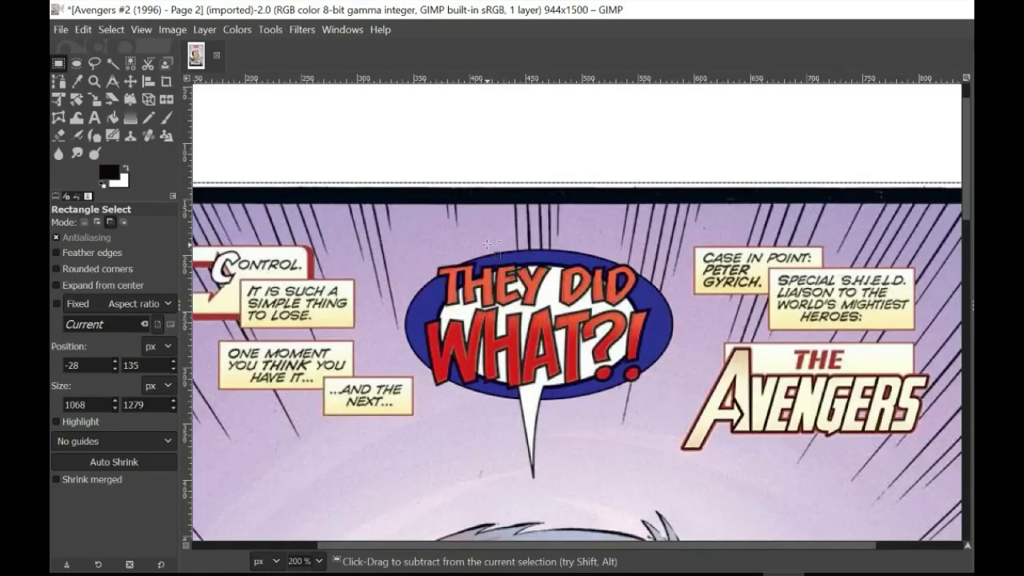
scroll(488, 244, "up", 1)
left_click_drag(610, 550, 444, 372)
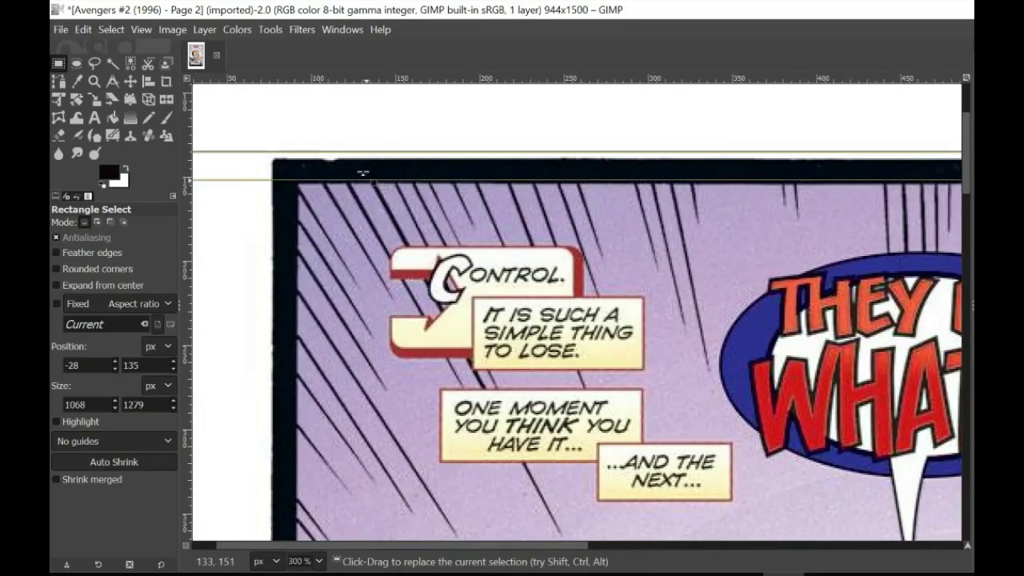
scroll(359, 163, "up", 1)
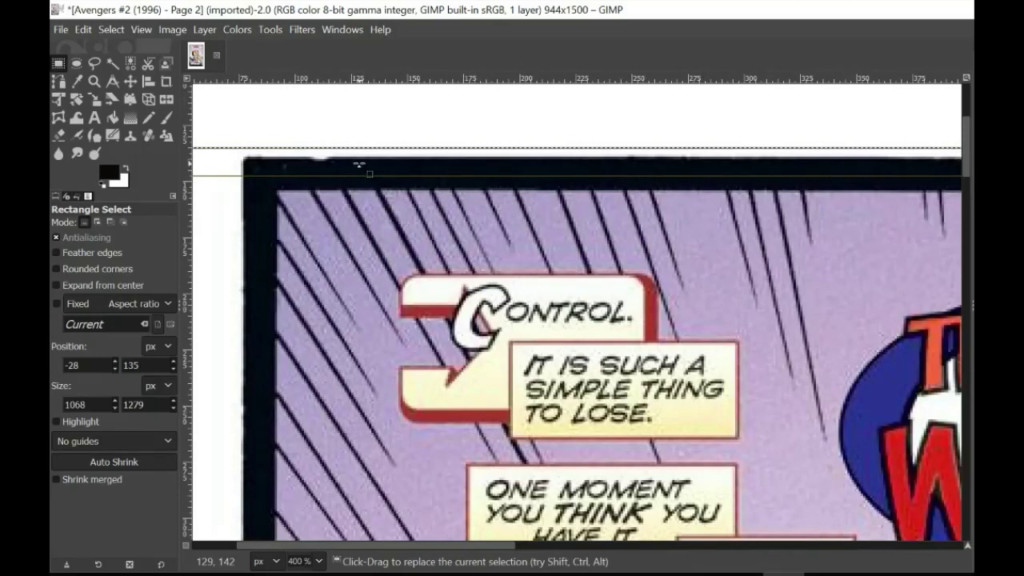
left_click_drag(359, 163, 358, 176)
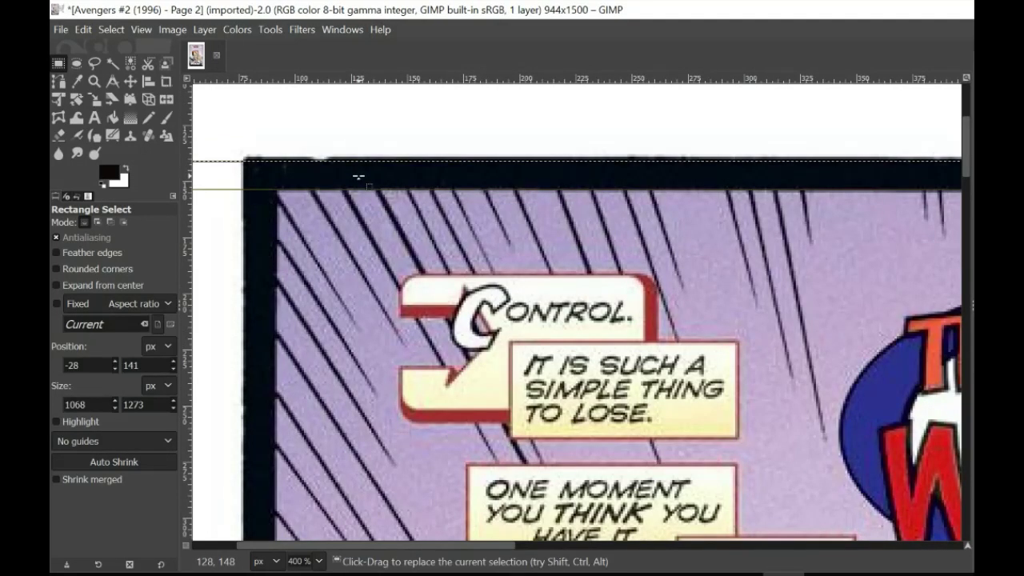
Move the selection's bottom edge up to just above the black bar below the artwork, making the selection 1111 px high
left_click_drag(472, 550, 878, 524)
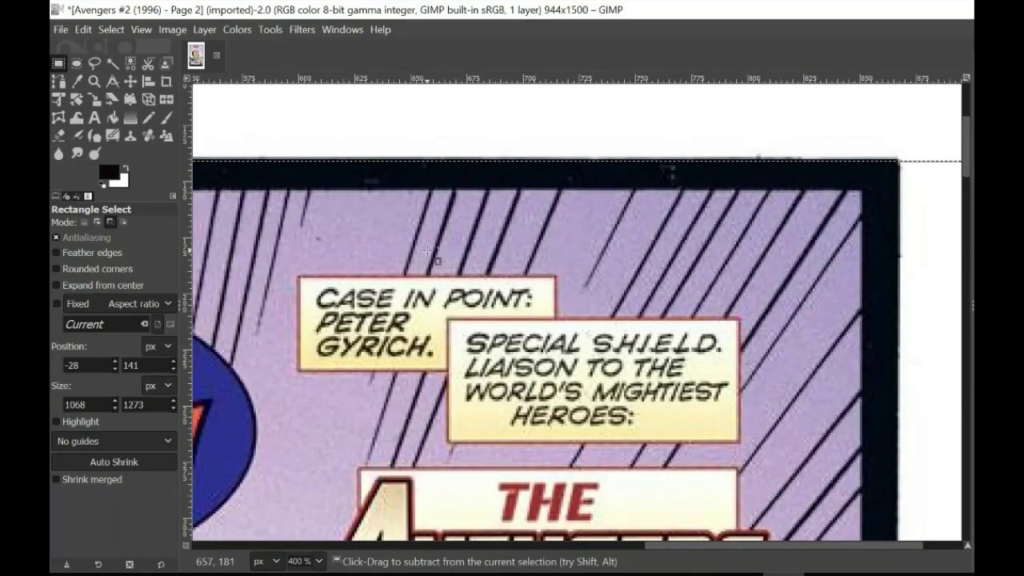
scroll(428, 252, "down", 1)
scroll(428, 252, "down", 2)
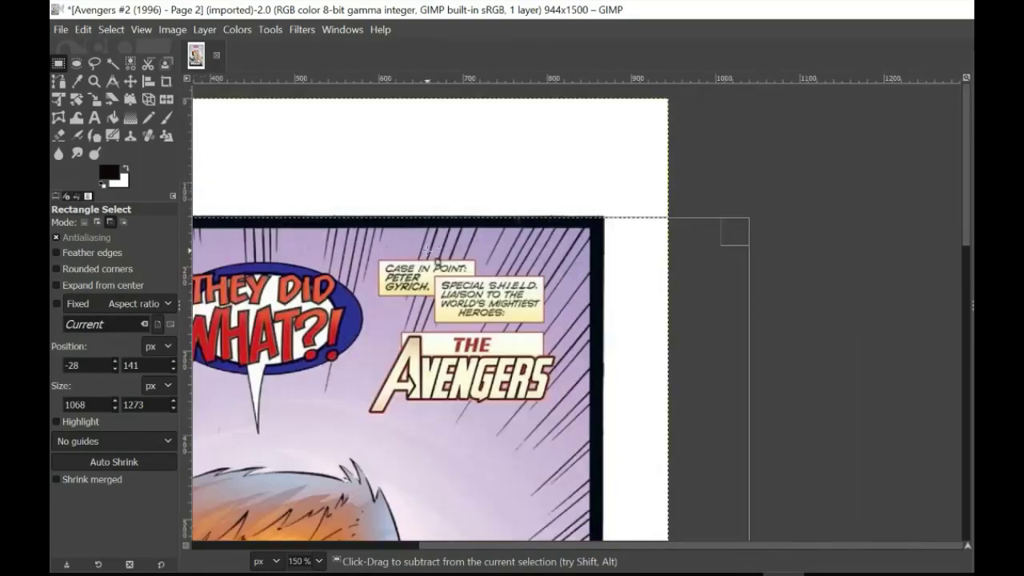
scroll(428, 252, "down", 1)
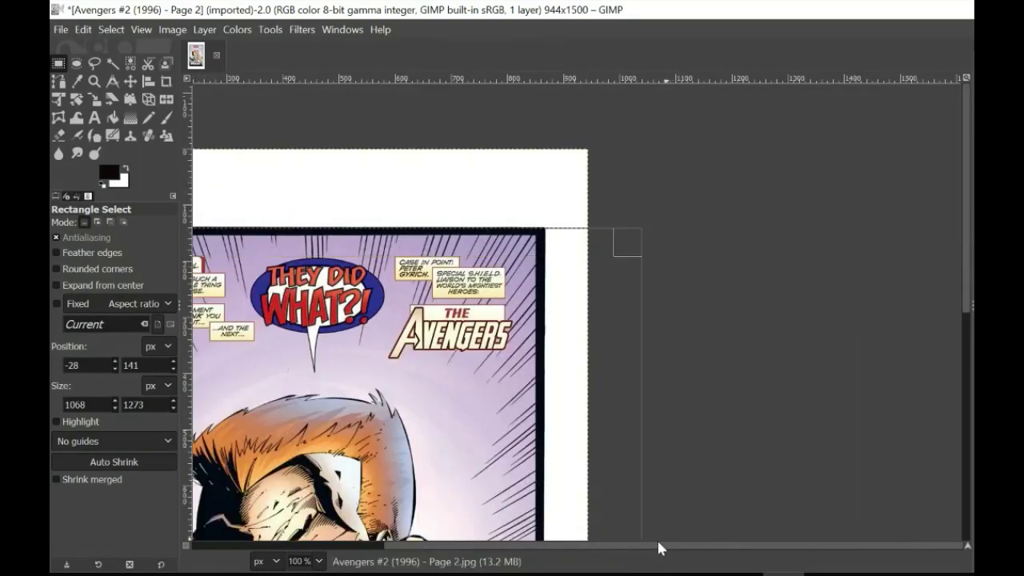
left_click_drag(653, 549, 530, 551)
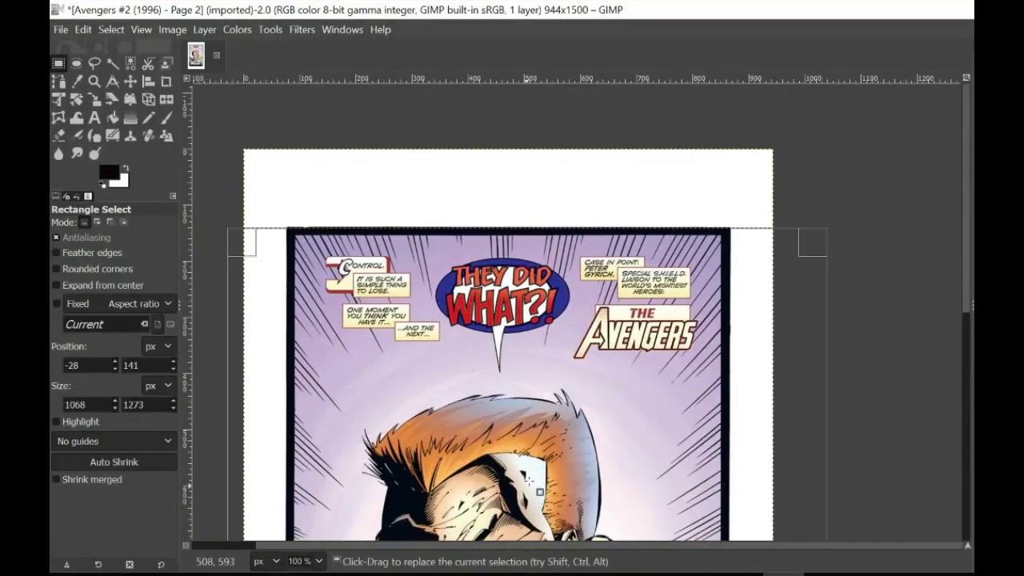
scroll(542, 488, "down", 1)
scroll(530, 472, "down", 4)
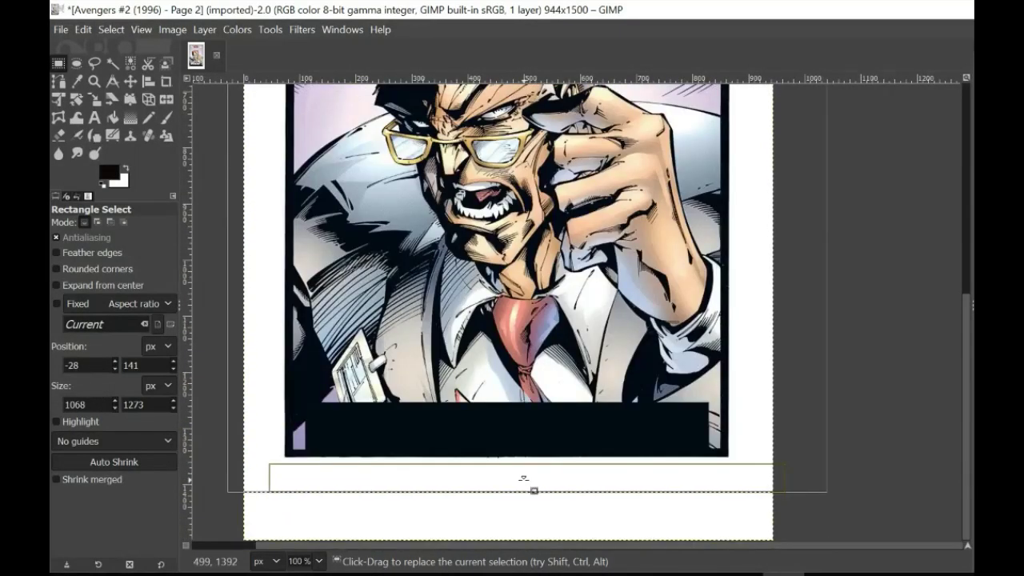
left_click_drag(531, 493, 528, 407)
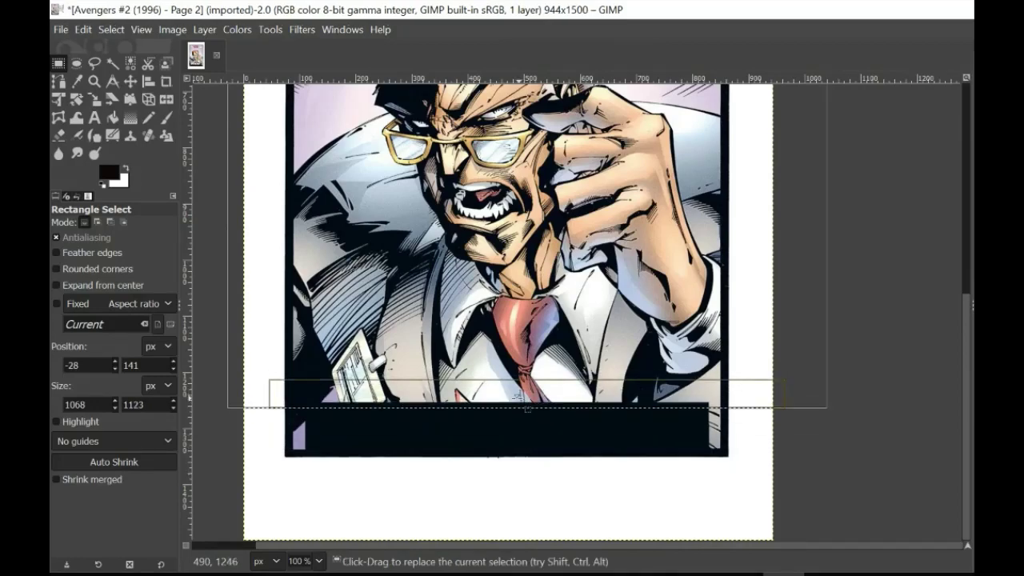
key("ctrl")
scroll(504, 433, "up", 3)
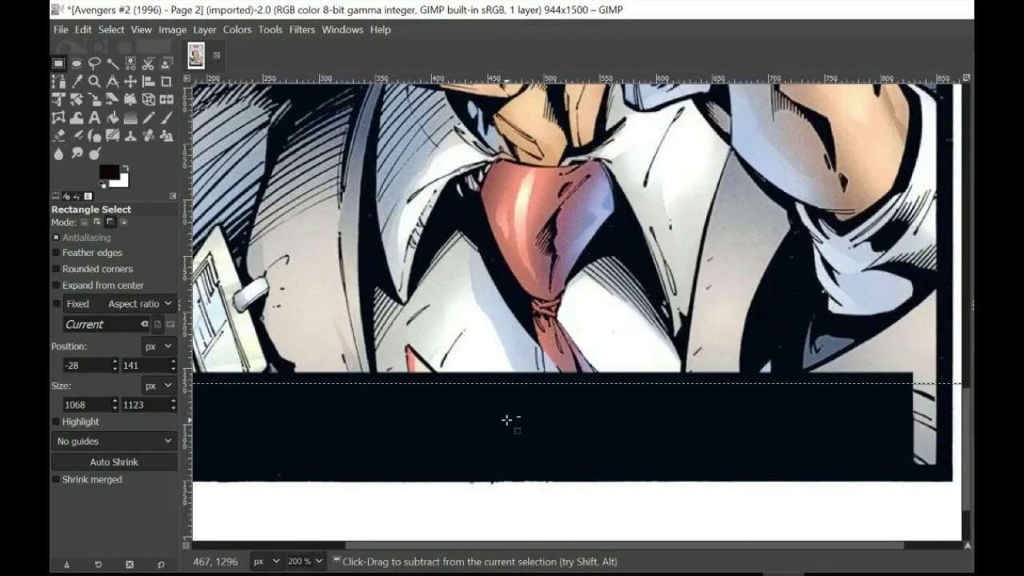
scroll(507, 420, "up", 1)
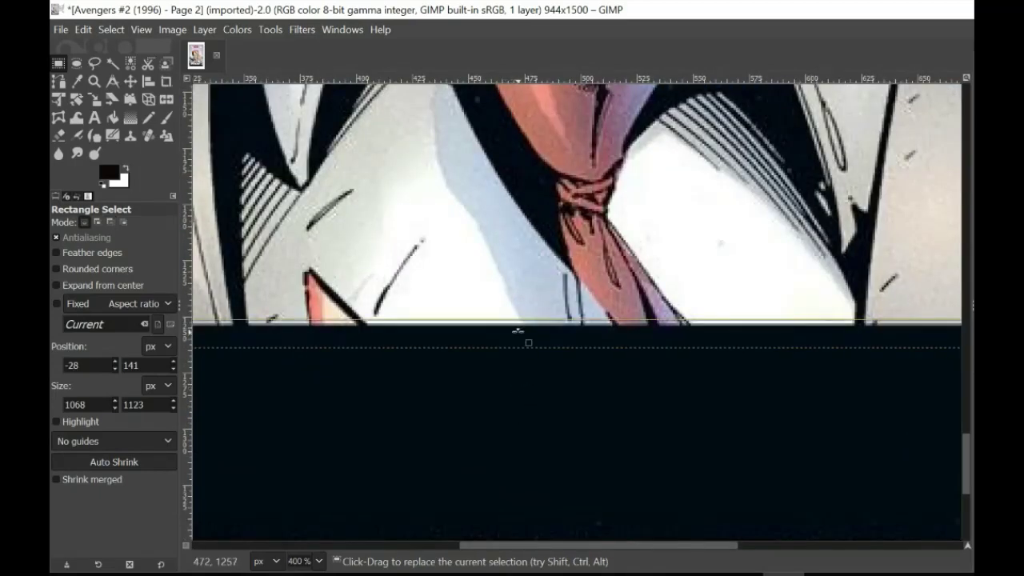
left_click_drag(519, 330, 518, 305)
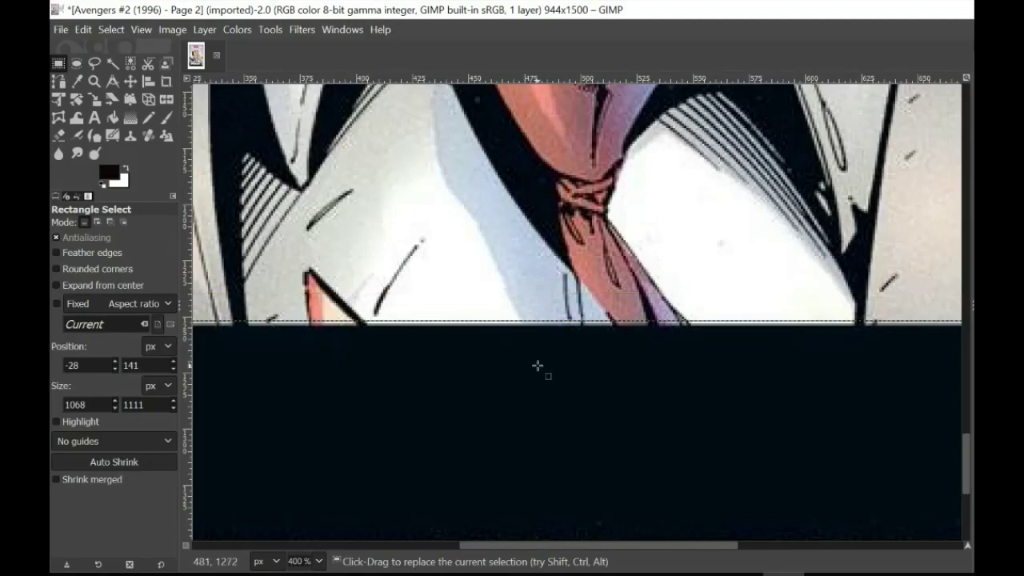
Move the selection's left edge to the inner side of the left black frame, at X position 91 px
scroll(537, 366, "down", 1)
scroll(537, 366, "down", 3)
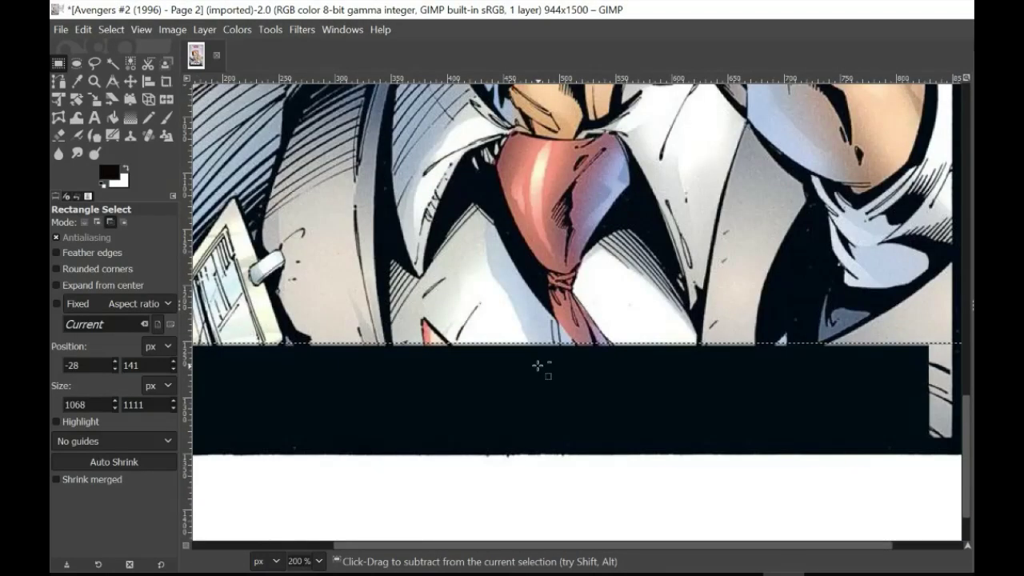
scroll(537, 366, "down", 1)
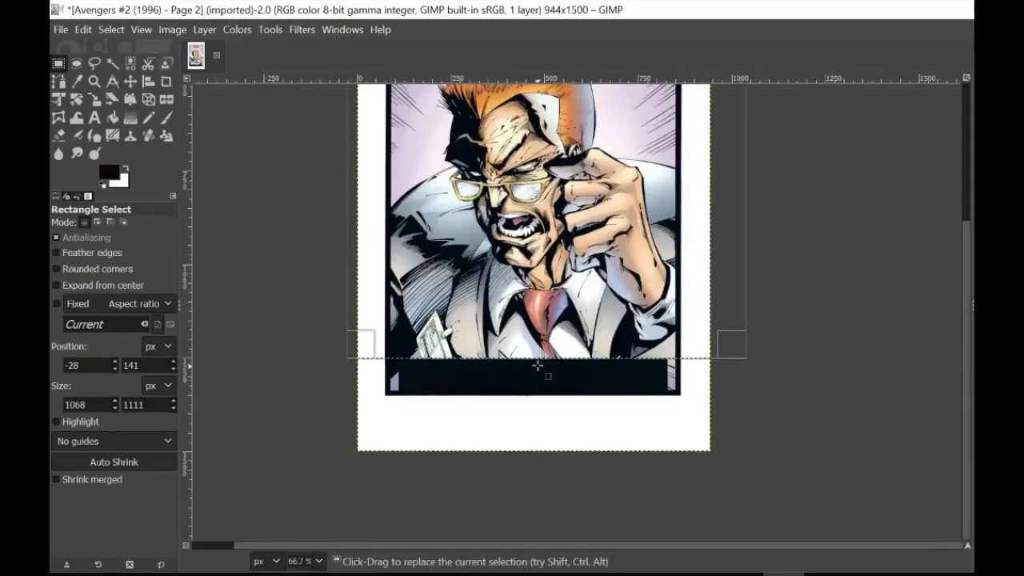
scroll(536, 366, "up", 3)
left_click_drag(368, 262, 422, 300)
scroll(404, 265, "up", 3, "ctrl")
scroll(419, 297, "up", 1, "ctrl")
scroll(419, 298, "up", 1, "ctrl")
scroll(421, 300, "up", 3, "ctrl")
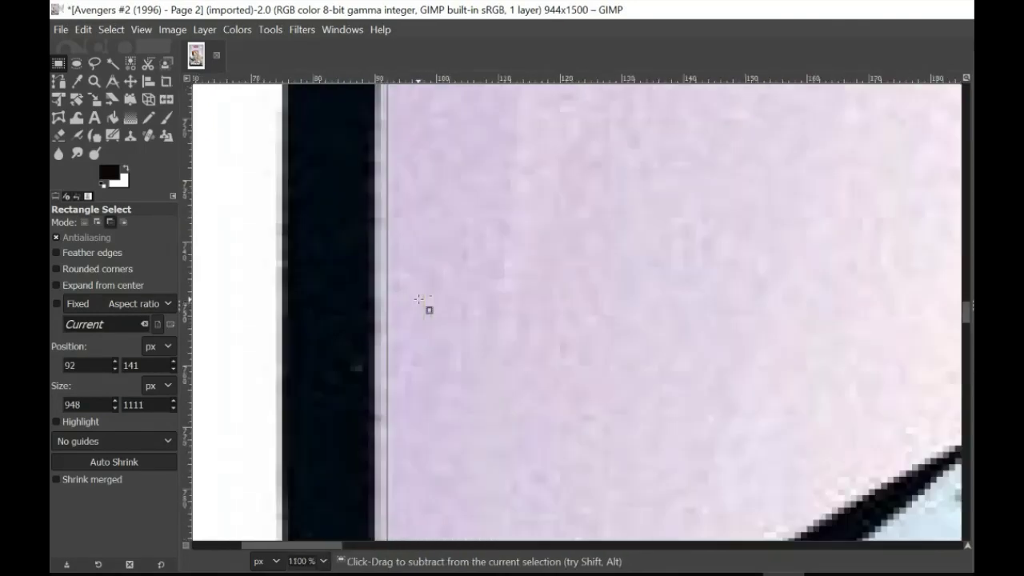
left_click_drag(407, 296, 403, 296)
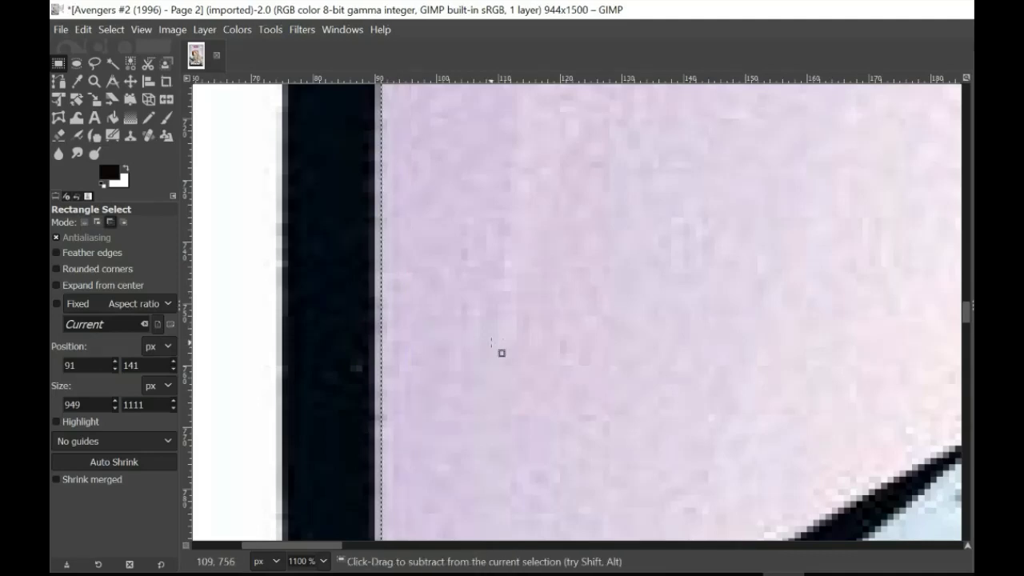
Move the selection's top edge down to the inner side of the upper black frame, at Y position 156 px
scroll(496, 347, "down", 4, "ctrl")
scroll(501, 352, "down", 2, "ctrl")
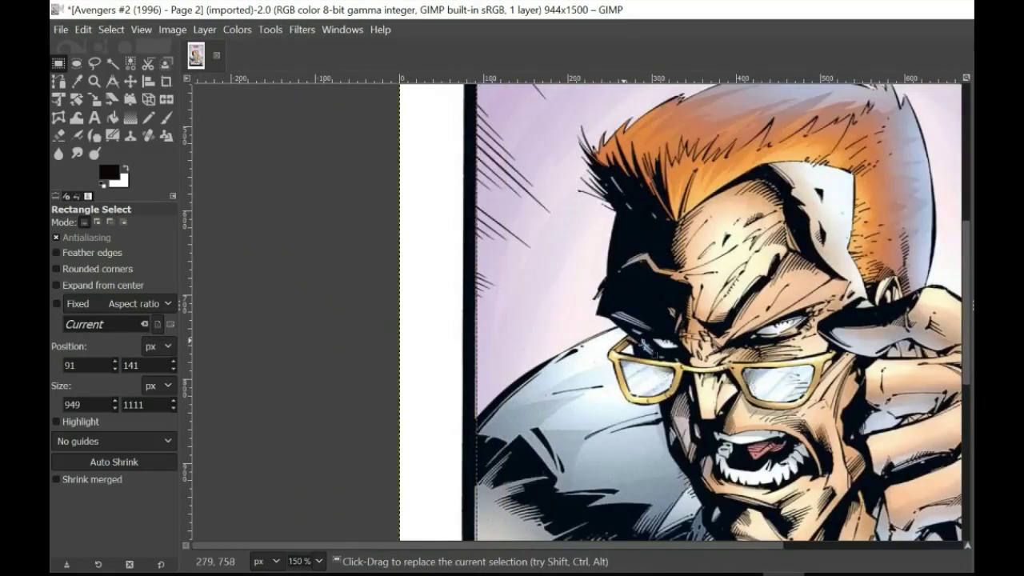
scroll(507, 355, "up", 5)
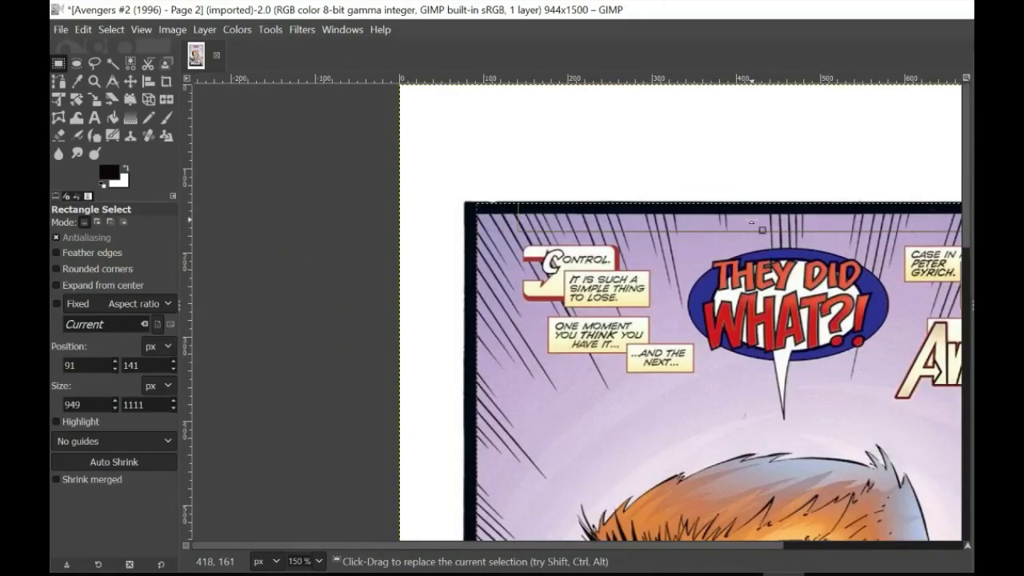
scroll(757, 240, "up", 5, "ctrl")
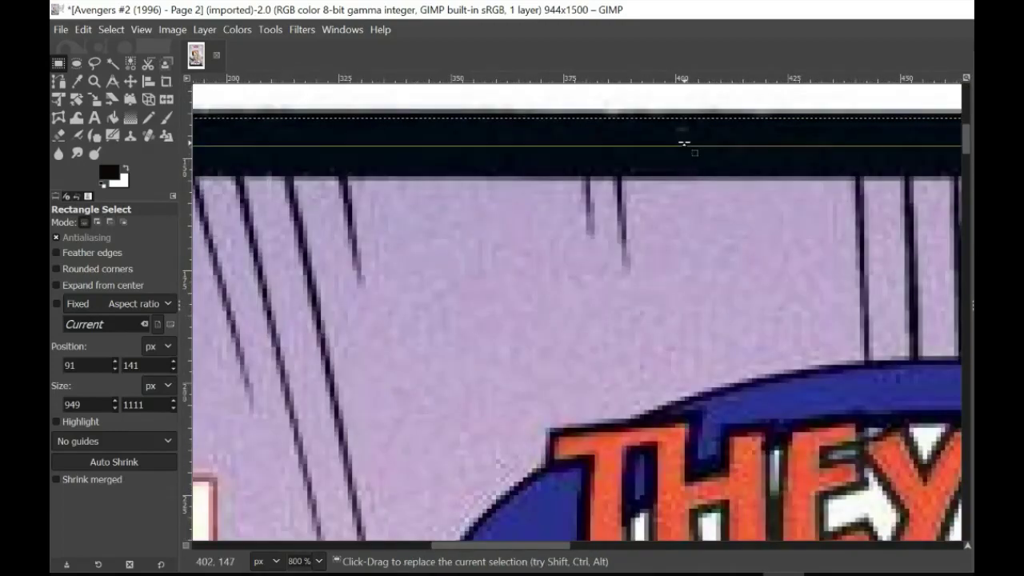
left_click_drag(681, 142, 684, 219)
scroll(734, 296, "down", 5, "ctrl")
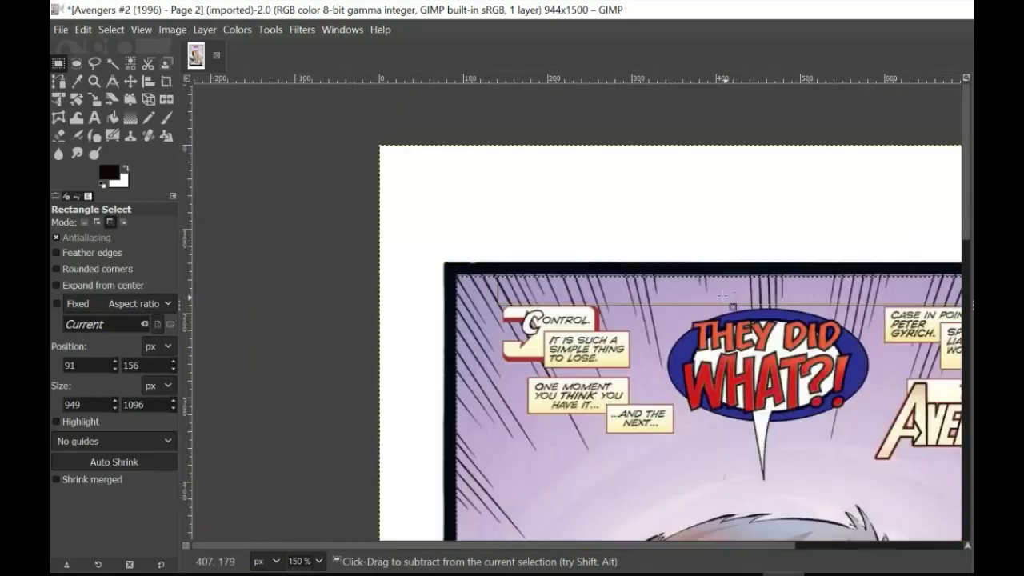
scroll(724, 298, "down", 4)
scroll(724, 298, "down", 4)
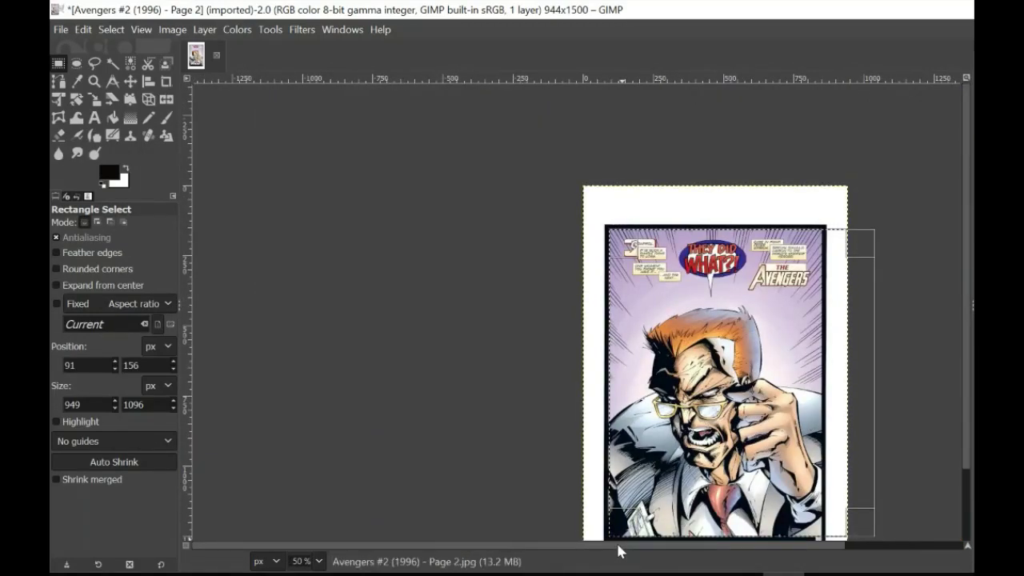
Move the selection's right edge in to the inner side of the right black frame, making the selection 758 px wide
left_click_drag(615, 546, 656, 544)
scroll(699, 363, "down", 2)
scroll(699, 363, "up", 3)
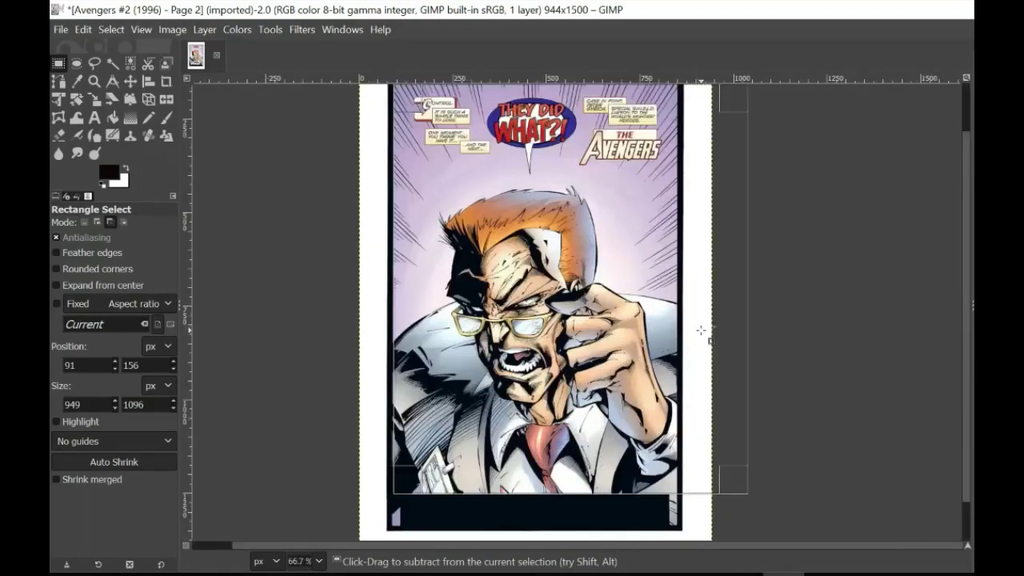
left_click_drag(788, 297, 644, 308)
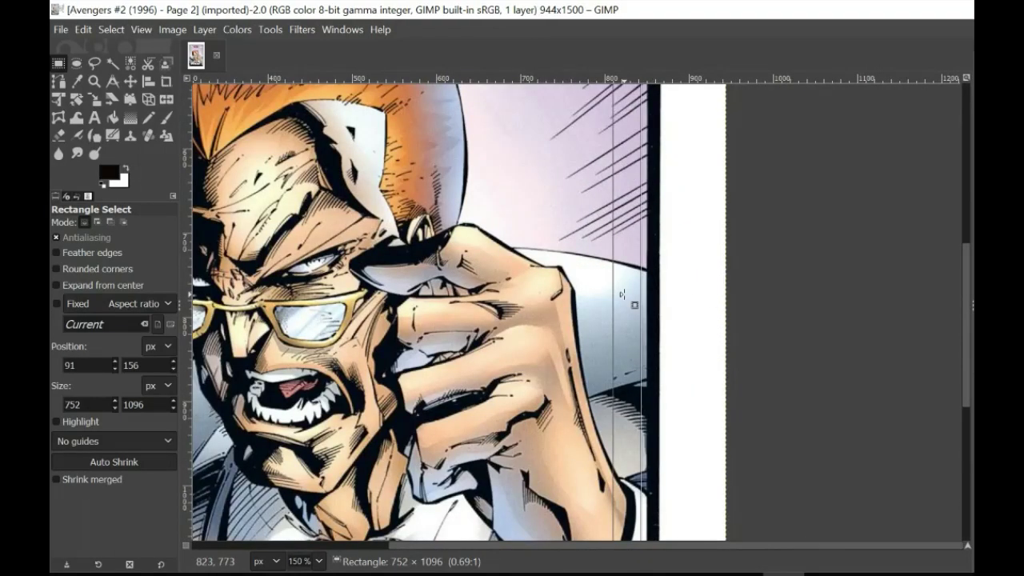
scroll(645, 312, "up", 5)
scroll(642, 312, "up", 1)
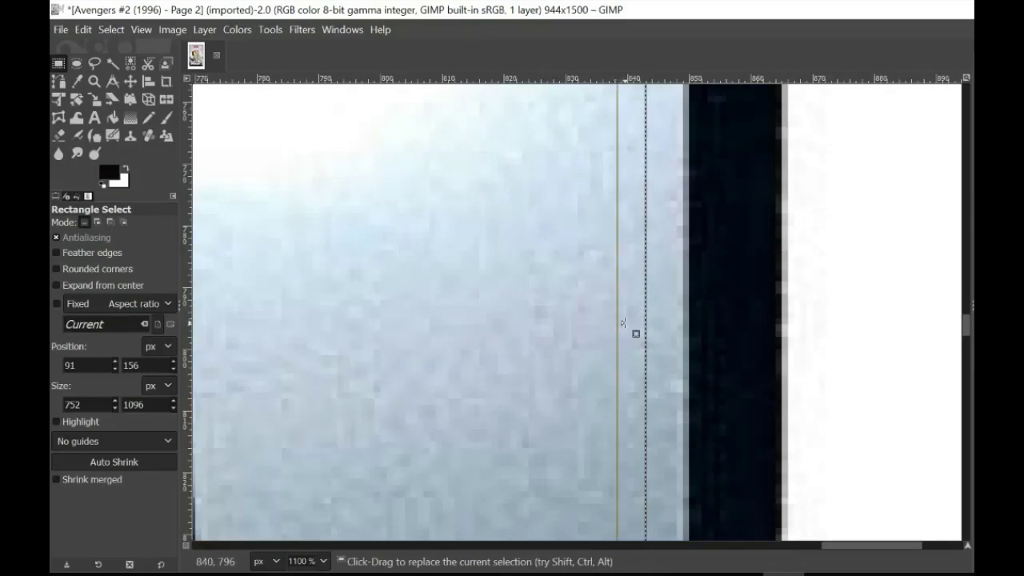
left_click_drag(623, 323, 658, 327)
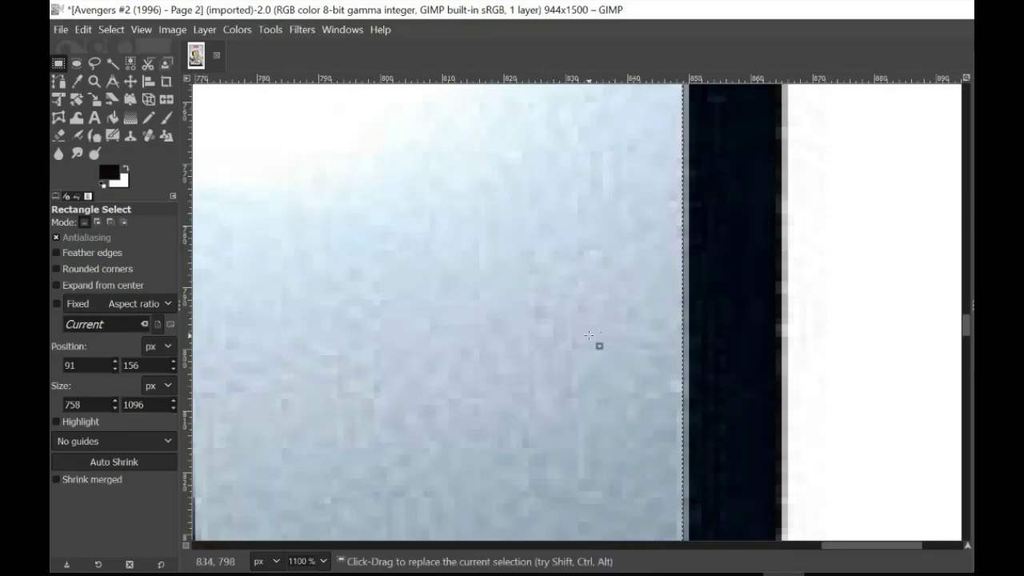
scroll(583, 333, "down", 6)
scroll(582, 333, "down", 2)
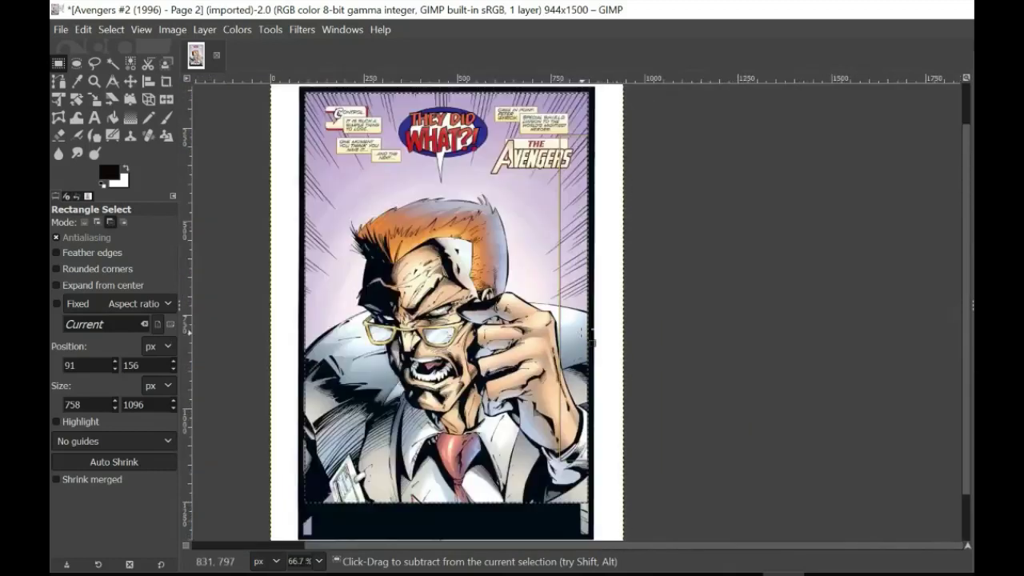
scroll(583, 332, "down", 1)
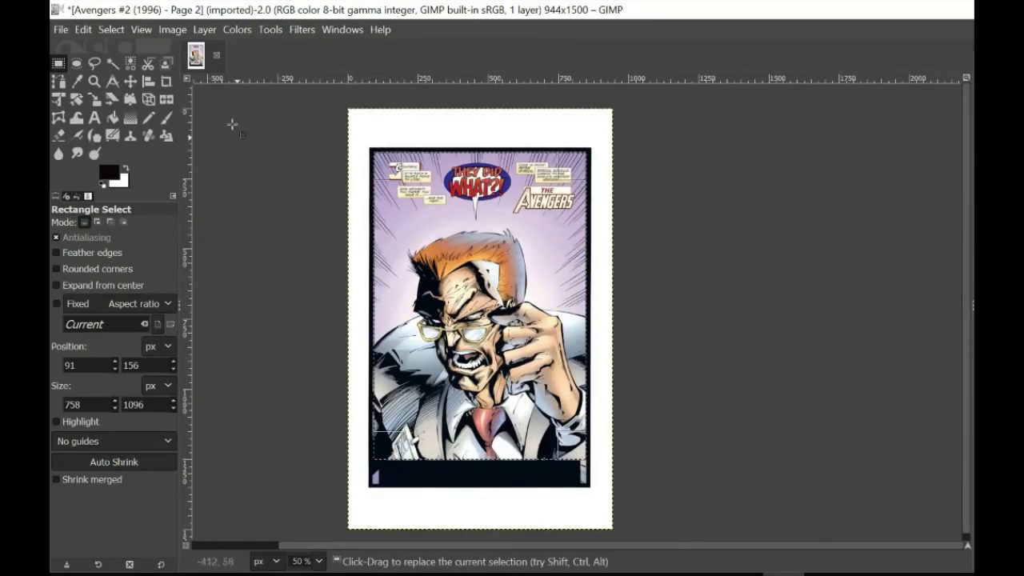
Crop the Avengers Page 2 image to the current selection
left_click(173, 30)
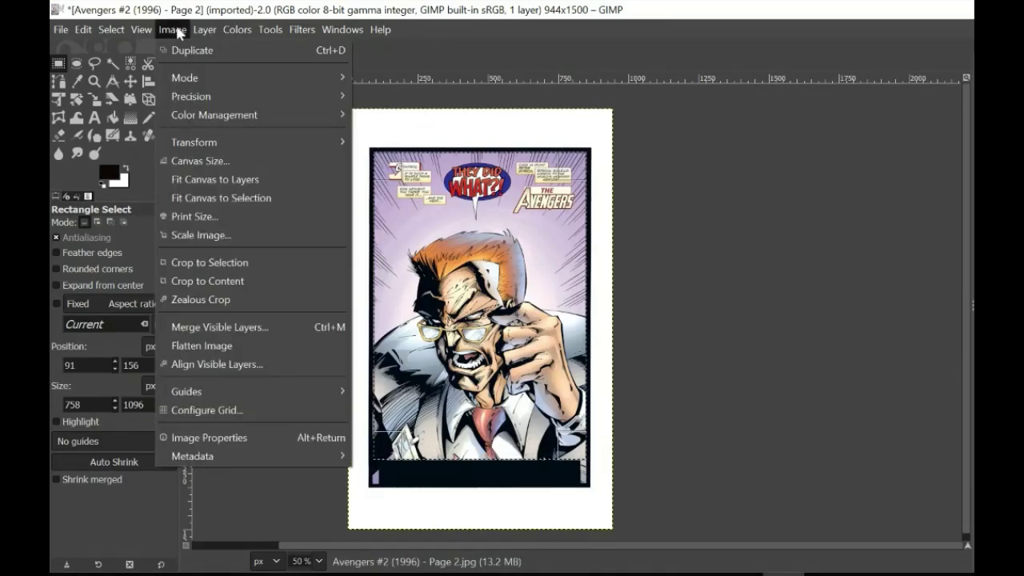
left_click(246, 261)
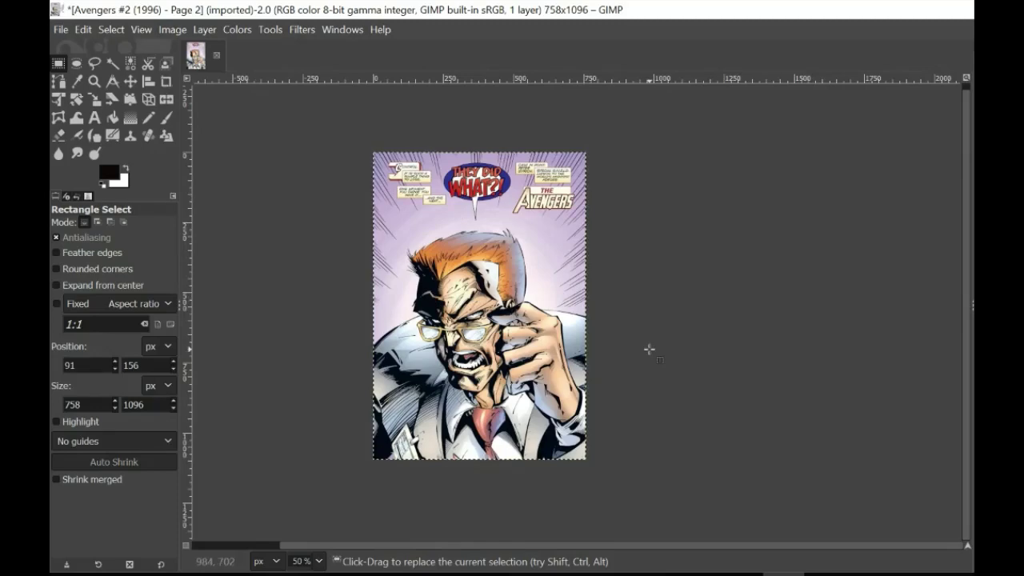
scroll(647, 350, "up", 1)
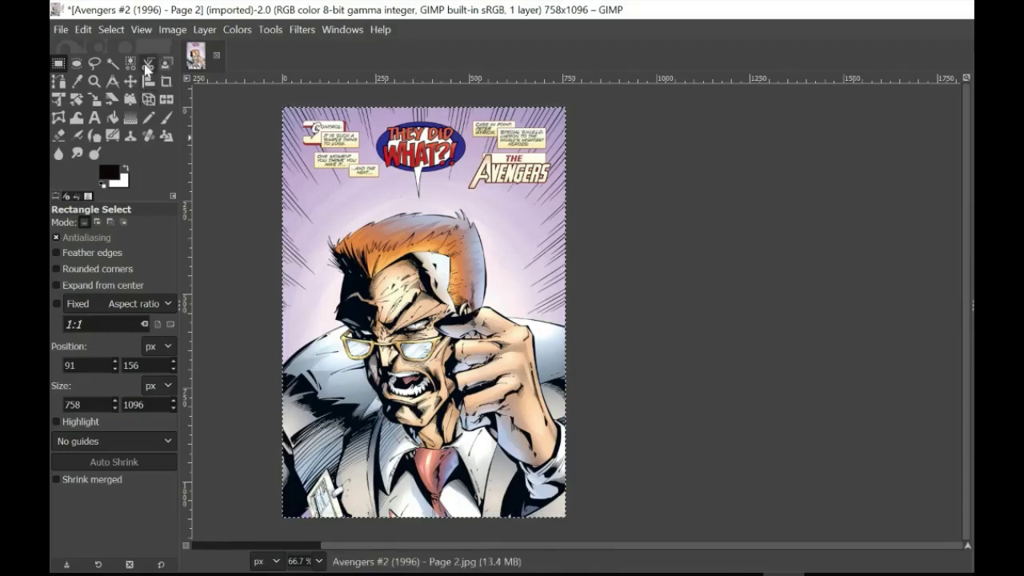
Check the cropped image's dimensions in millimetres and inches with Scale Image, leaving the image unscaled
left_click(170, 30)
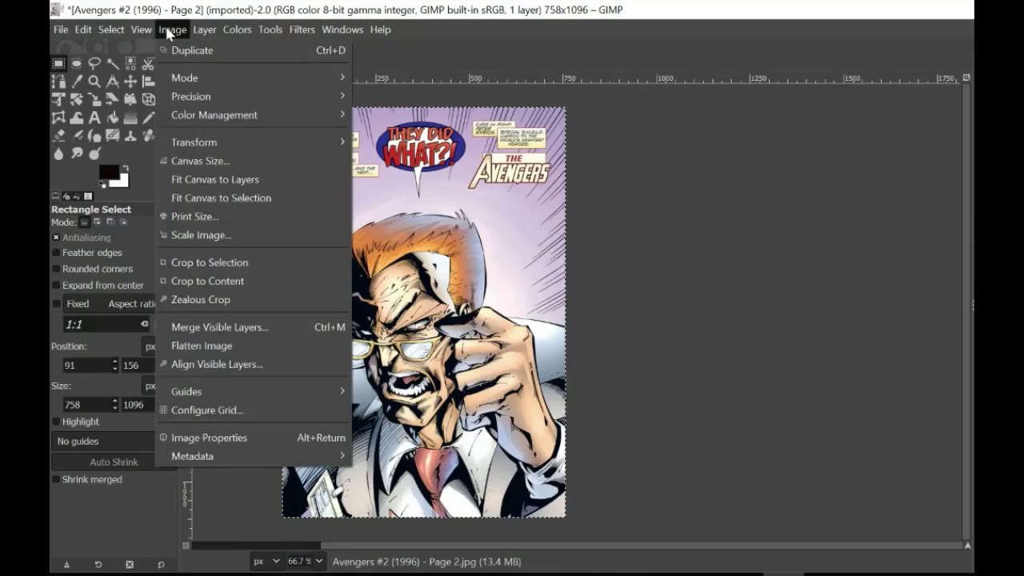
left_click(256, 234)
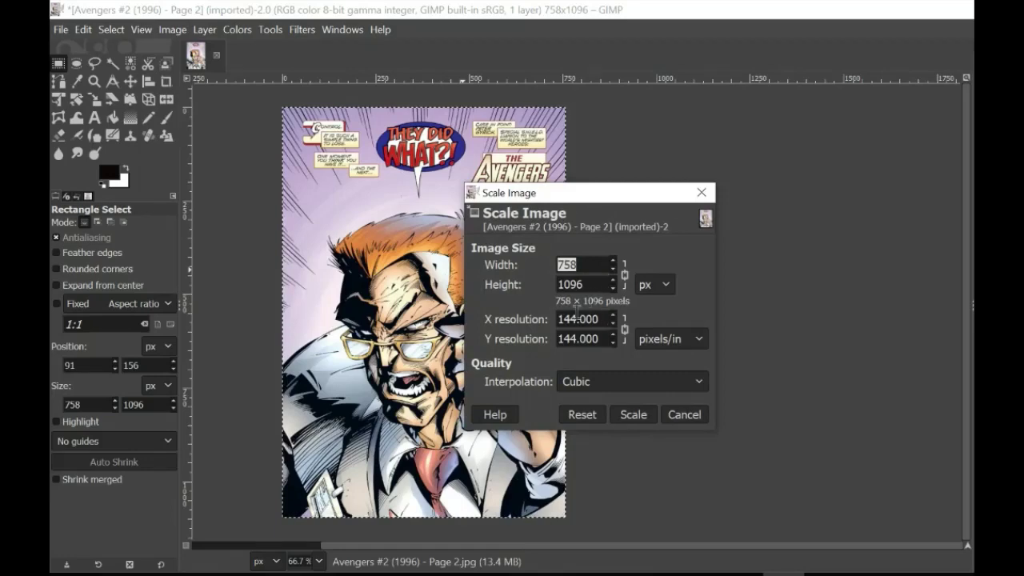
left_click(667, 289)
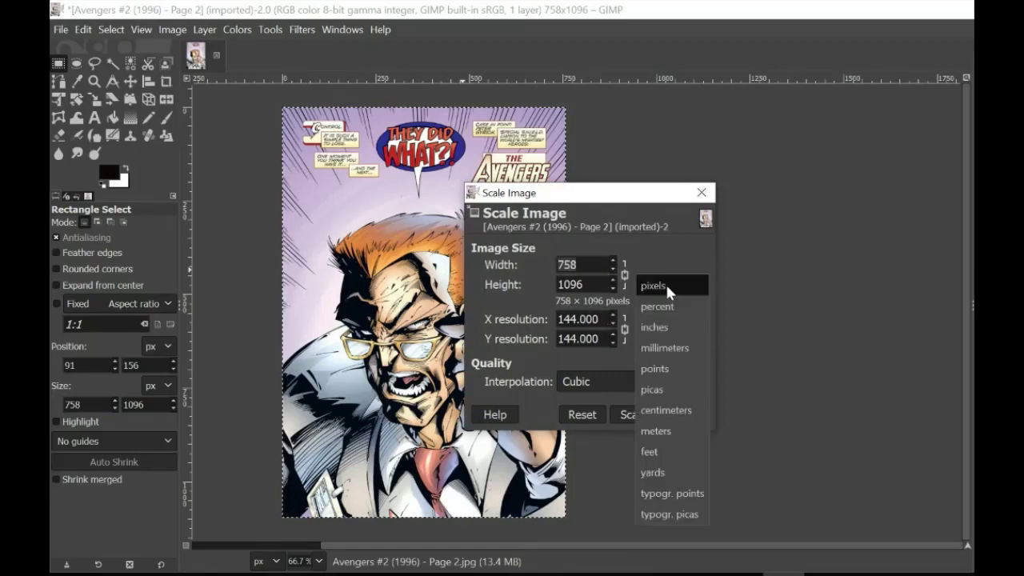
left_click(669, 349)
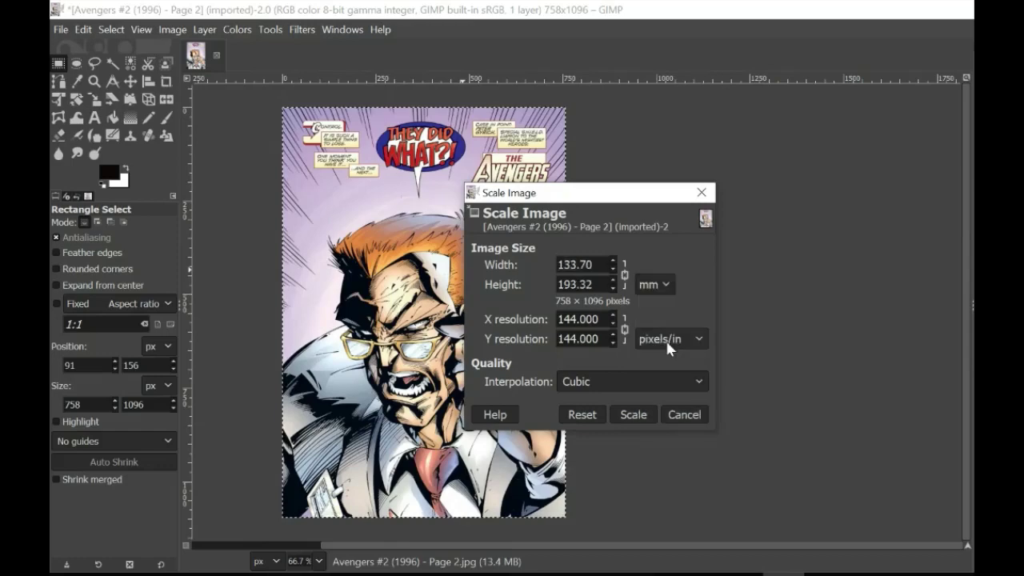
left_click(667, 290)
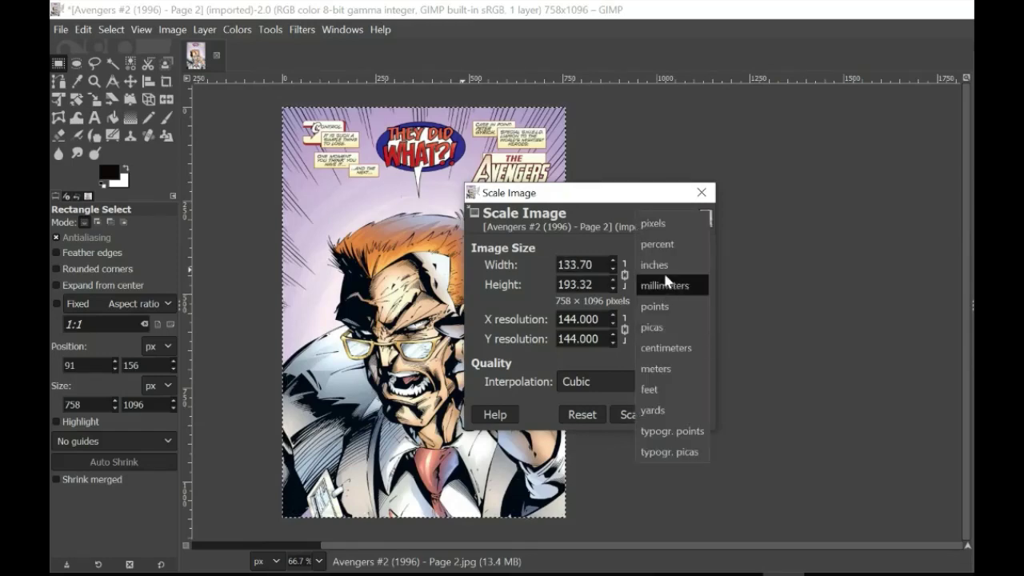
left_click(663, 267)
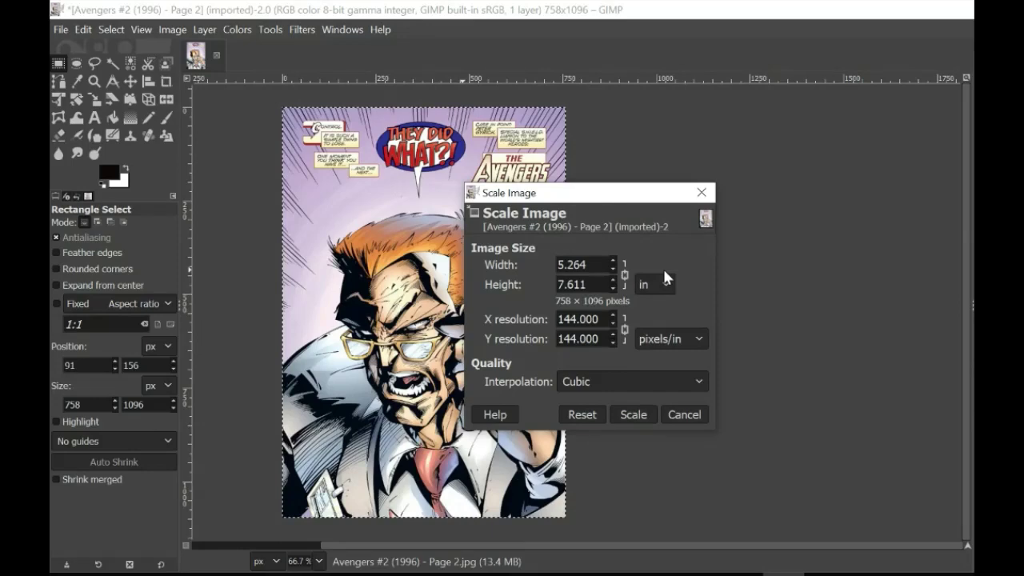
left_click(684, 415)
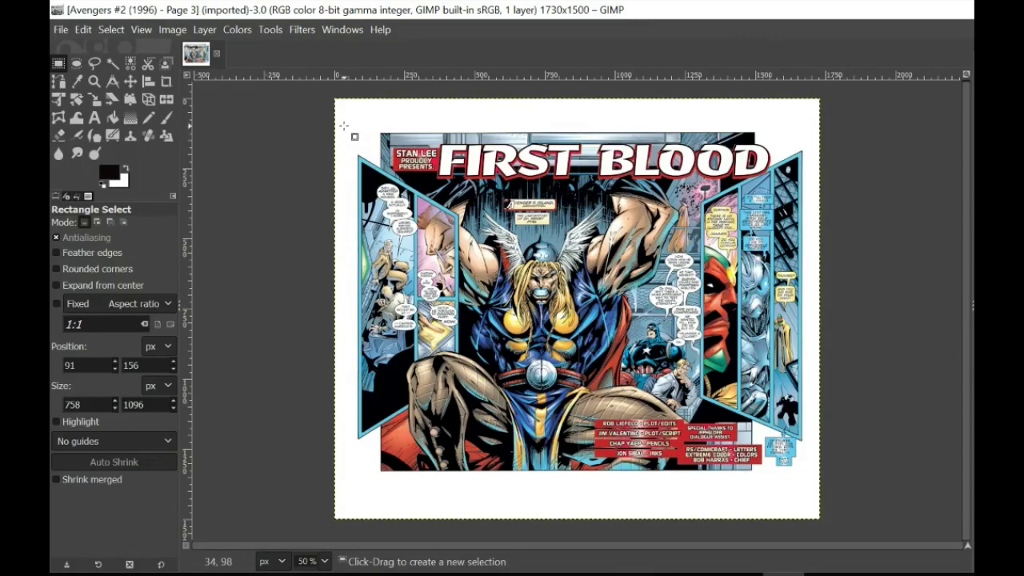
Draw a rectangular selection around the Avengers Page 3 artwork and raise its bottom edge to the artwork's lower edge, making it 1238 px high
left_click_drag(344, 124, 817, 495)
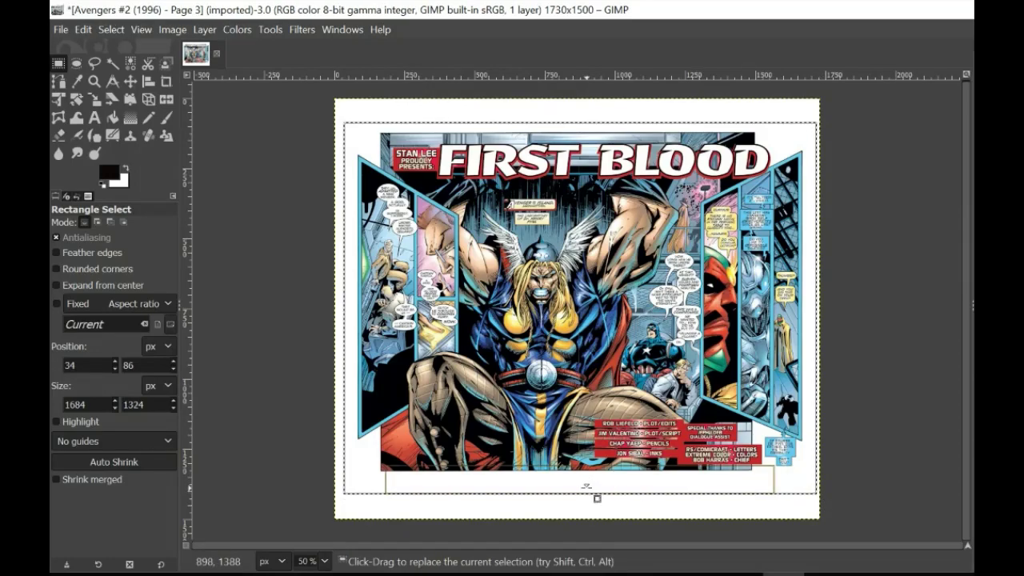
scroll(586, 487, "up", 4)
left_click_drag(584, 496, 573, 400)
scroll(633, 446, "down", 3, "ctrl")
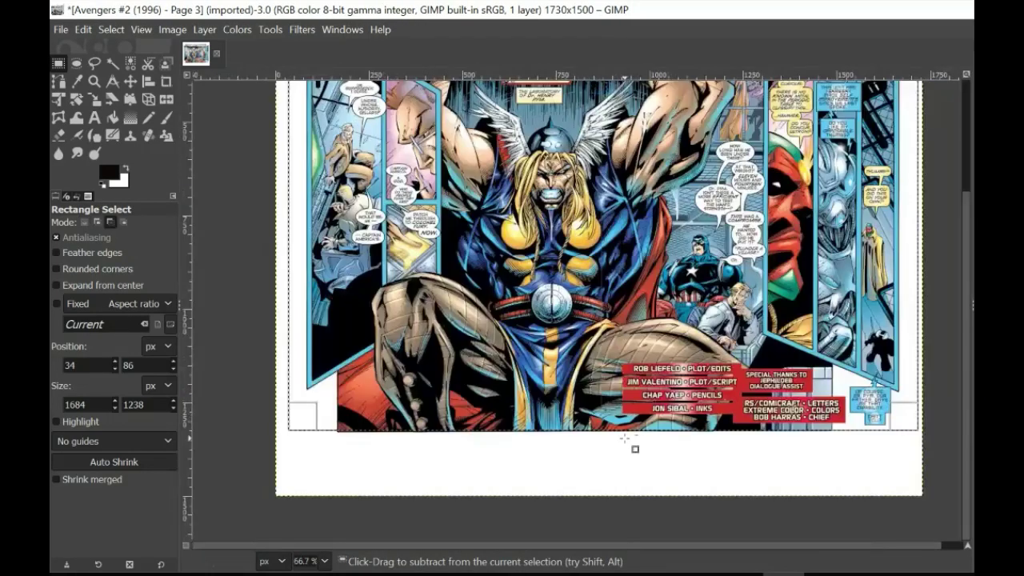
Move the selection's left edge in to the outer border of the leftmost panel, at X position 86 px
scroll(297, 253, "up", 5, "ctrl")
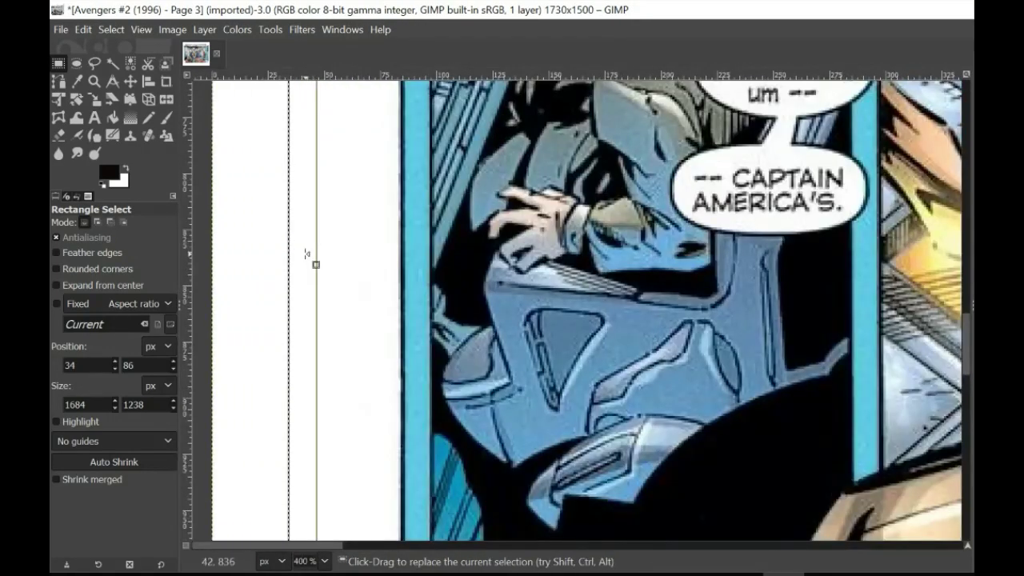
left_click_drag(310, 257, 425, 270)
scroll(650, 242, "down", 5)
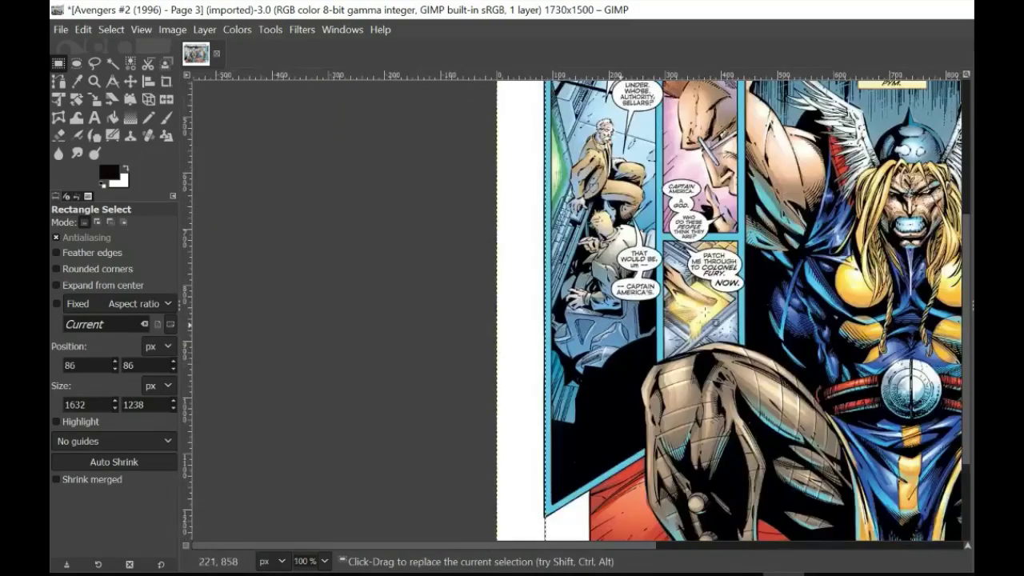
Move the selection's top edge down to just inside the artwork's upper border, at Y position 127 px
scroll(844, 156, "up", 3, "ctrl")
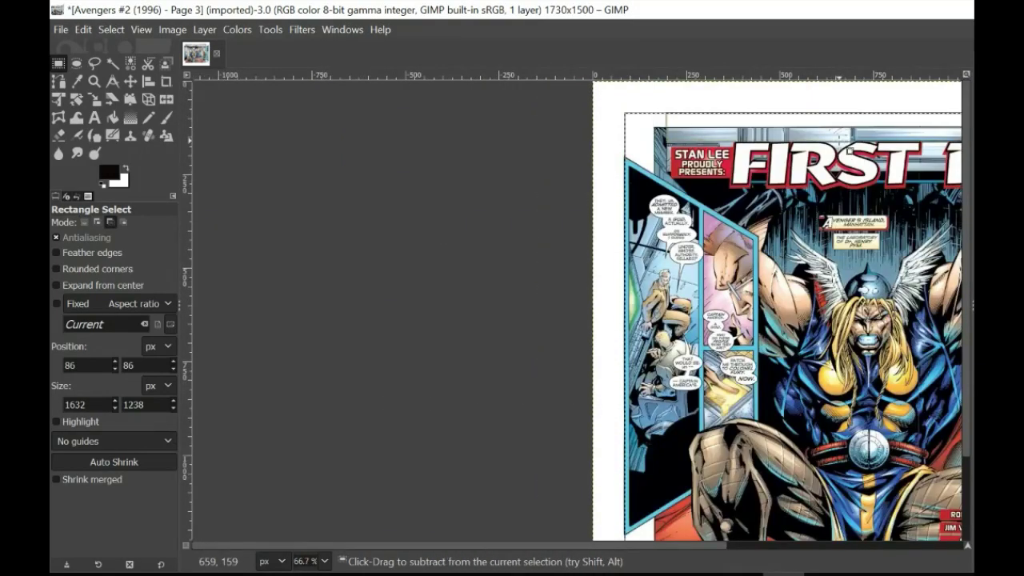
scroll(850, 153, "up", 2)
scroll(822, 210, "up", 2, "ctrl")
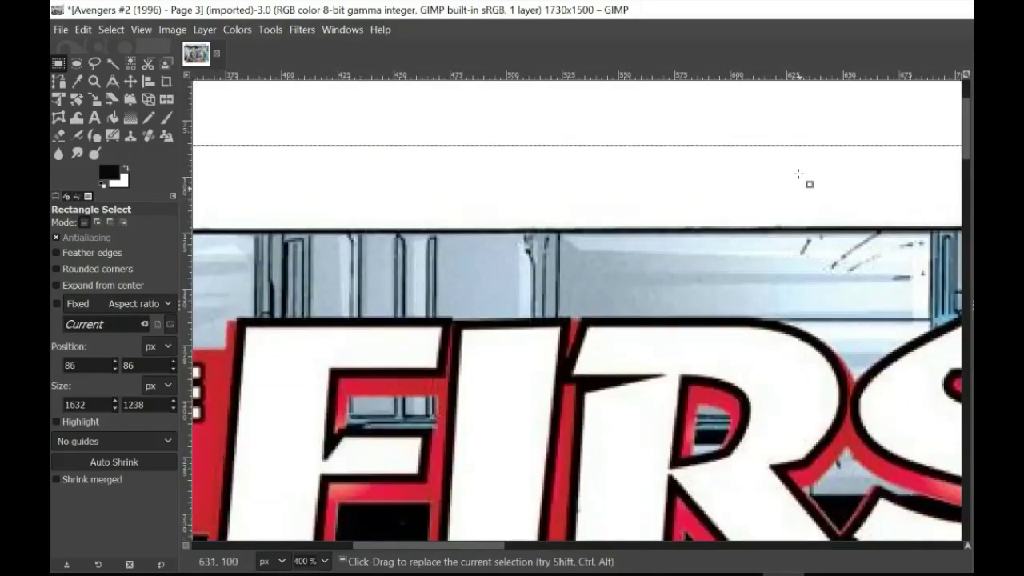
left_click_drag(799, 172, 798, 258)
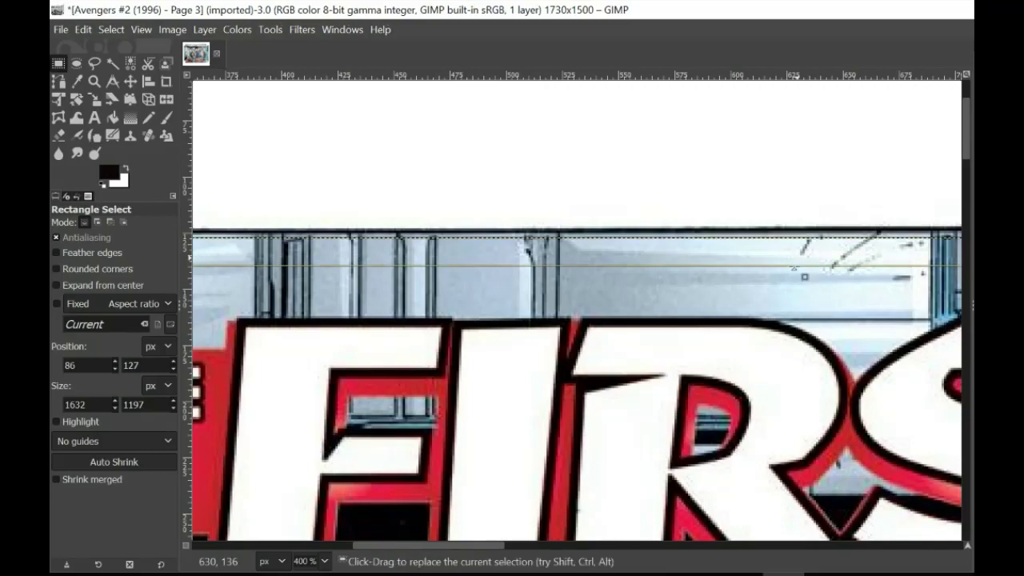
scroll(792, 240, "down", 4, "ctrl")
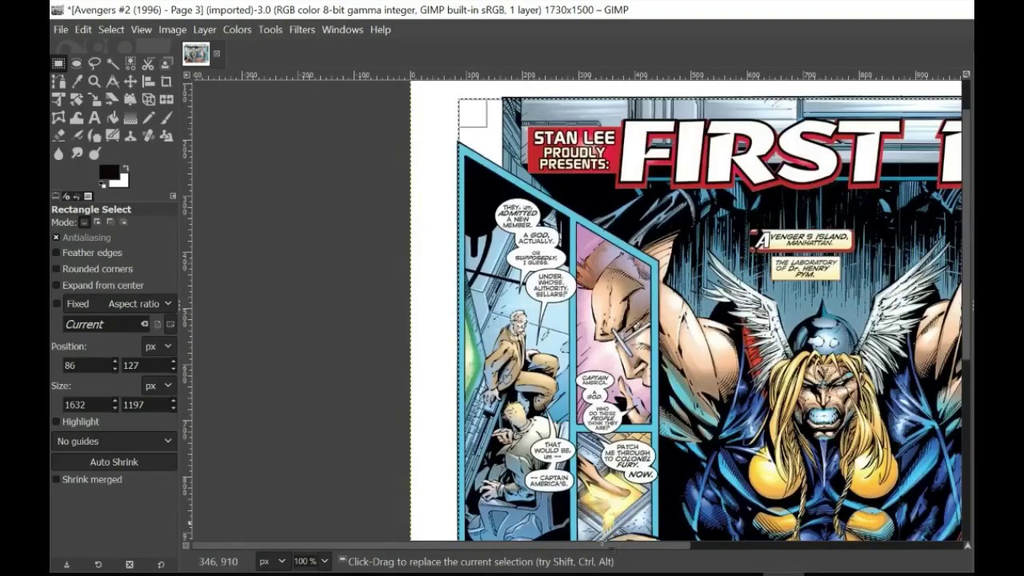
Move the selection's right edge in to the outer border of the rightmost panel, making the selection 1579 px wide
left_click_drag(594, 543, 811, 565)
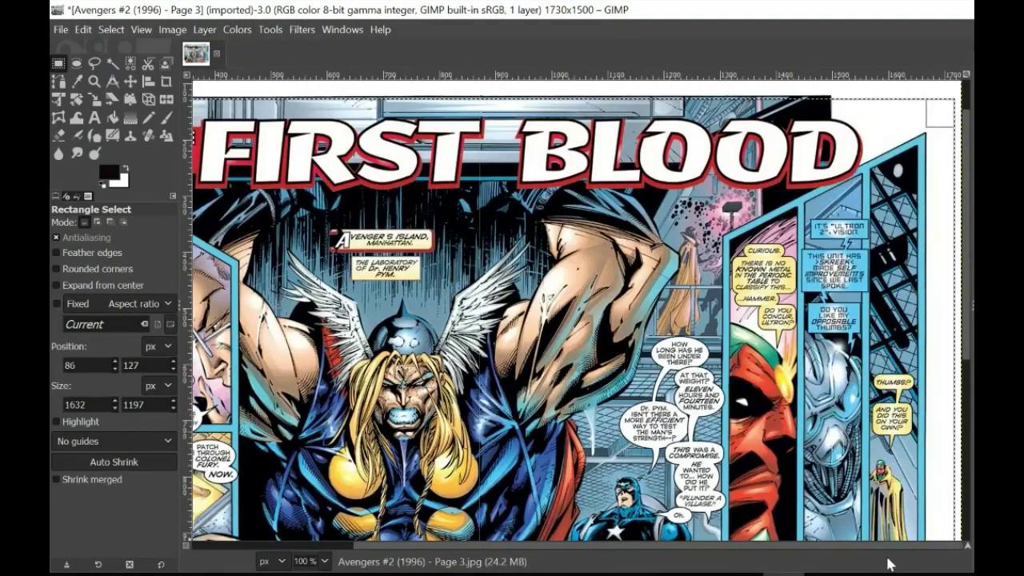
scroll(908, 335, "down", 2, "ctrl")
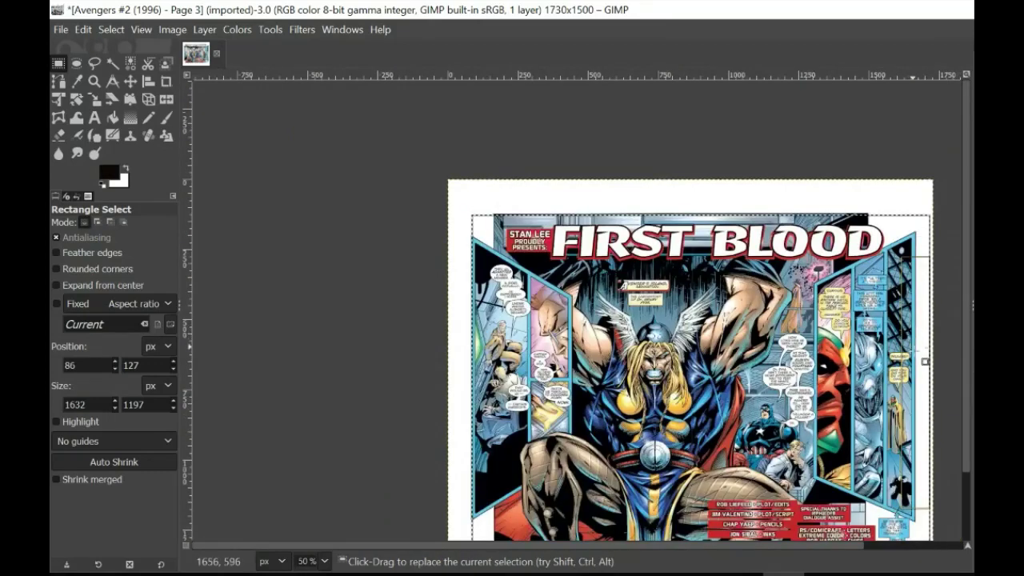
scroll(914, 344, "up", 4, "ctrl")
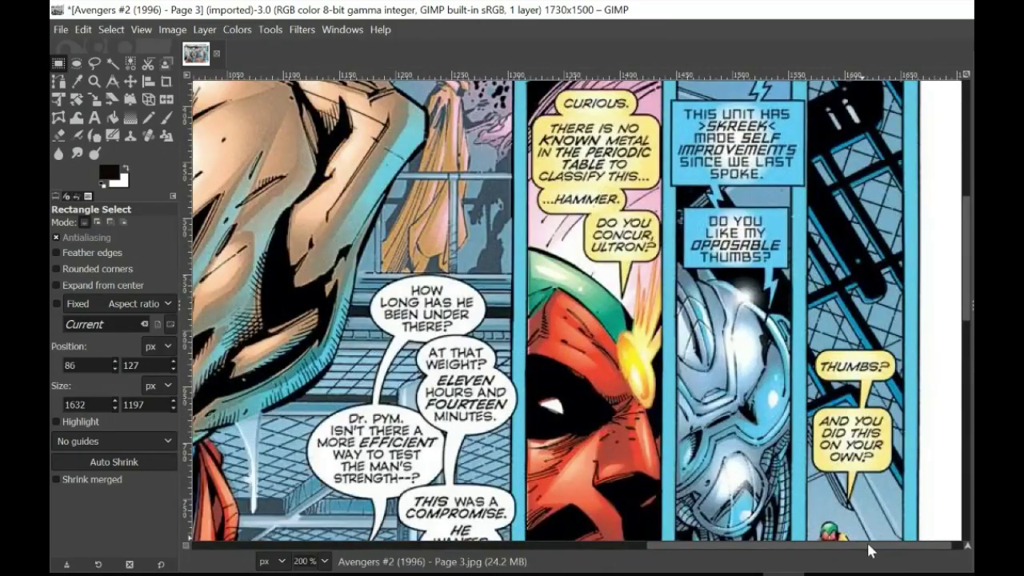
left_click_drag(868, 549, 917, 551)
left_click_drag(944, 420, 884, 416)
key("minus")
key("minus")
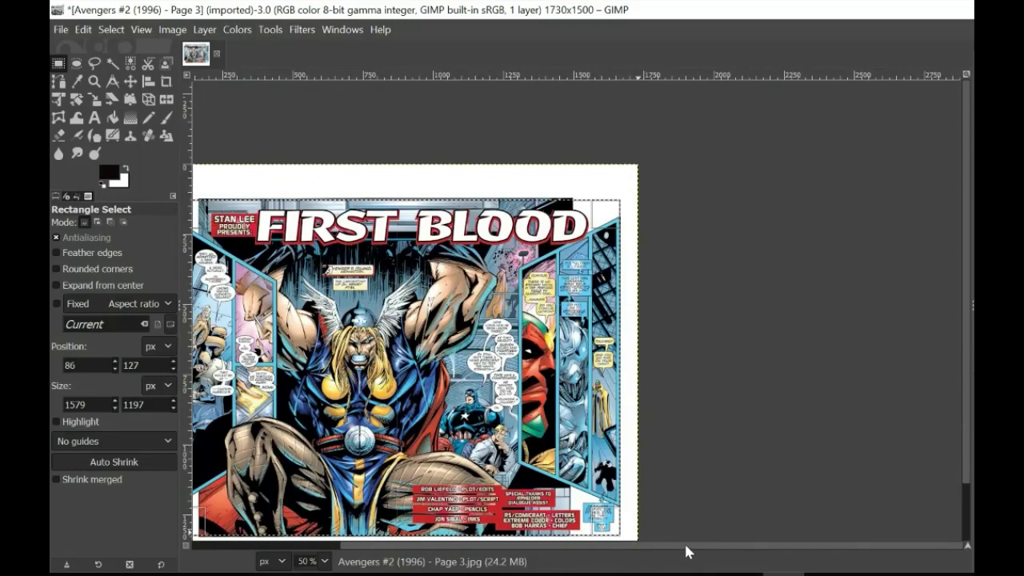
Crop the Avengers Page 3 image to the current selection
left_click_drag(685, 549, 578, 544)
scroll(572, 496, "down", 2)
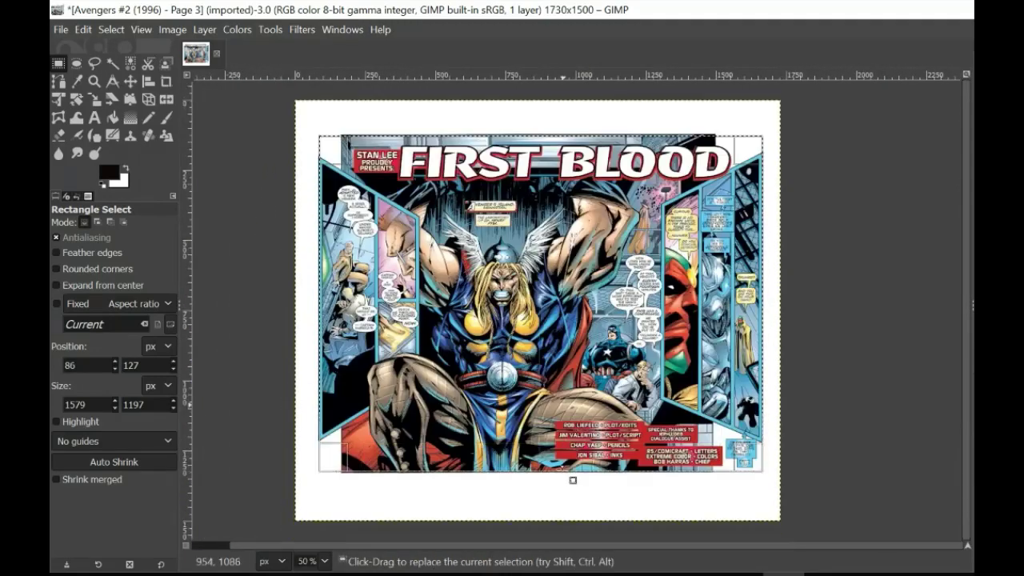
left_click(172, 30)
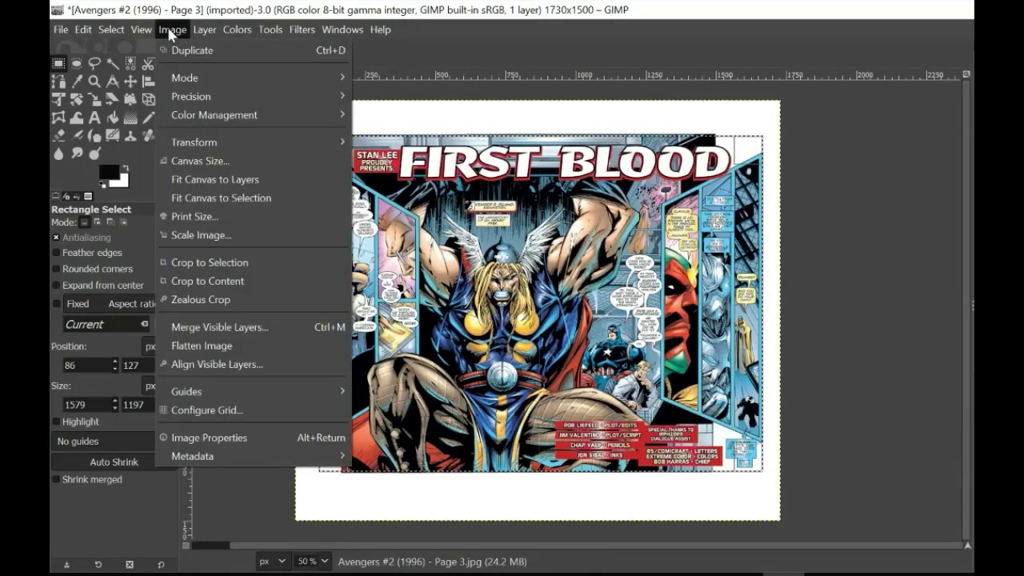
left_click(192, 261)
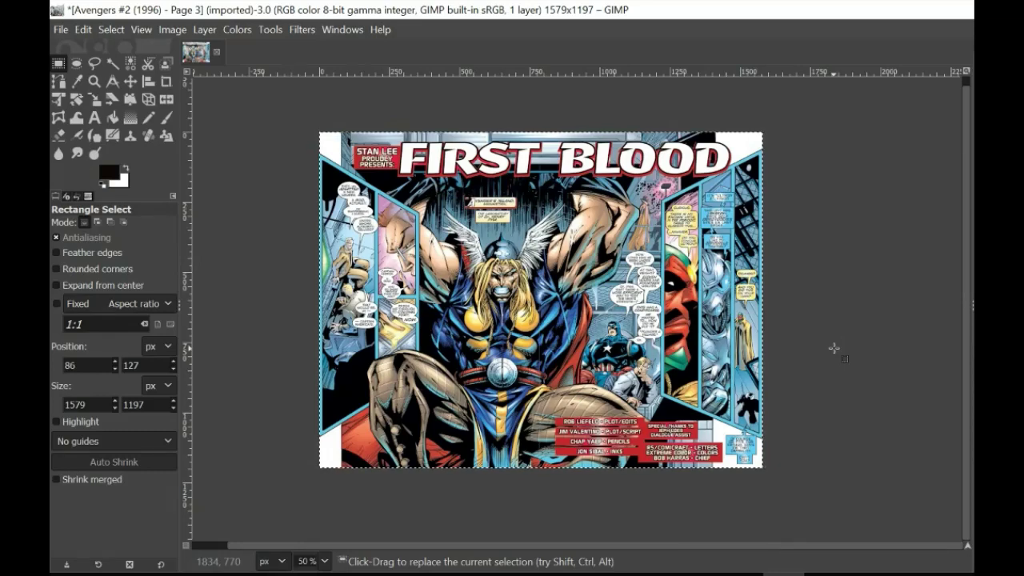
Close the Avengers Page 3 image and discard its unsaved changes
left_click(61, 31)
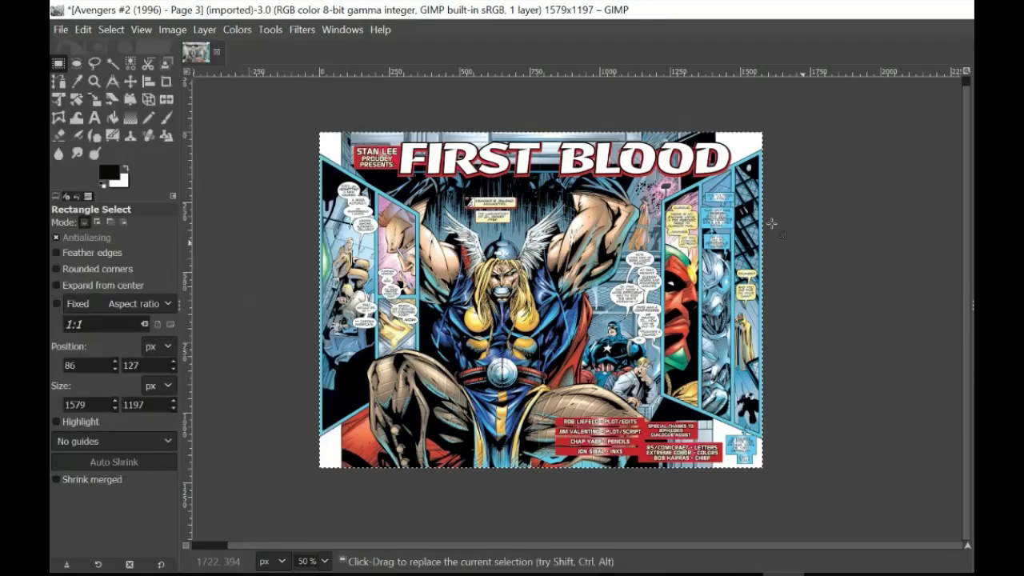
key("Escape")
left_click(216, 52)
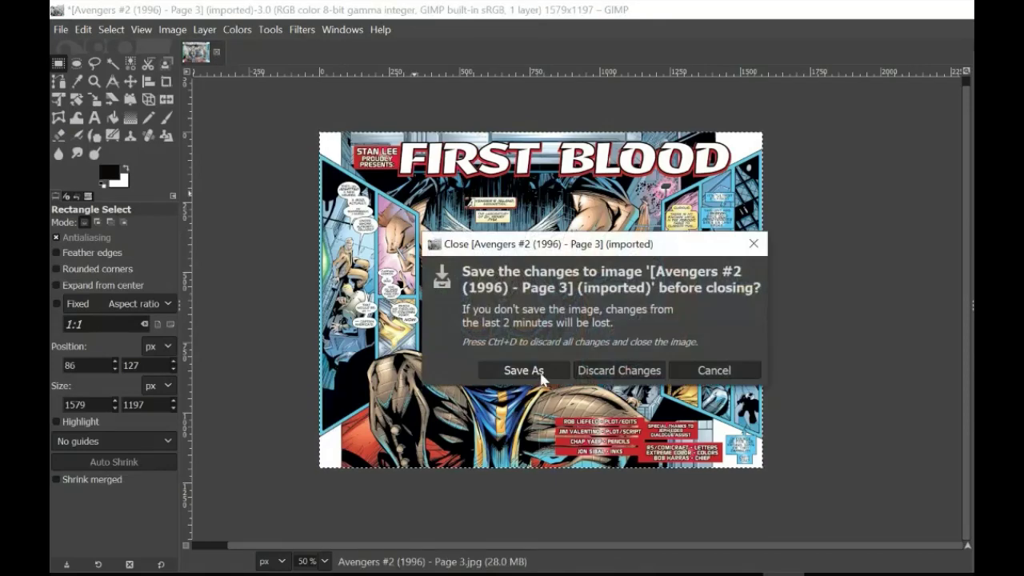
left_click(616, 370)
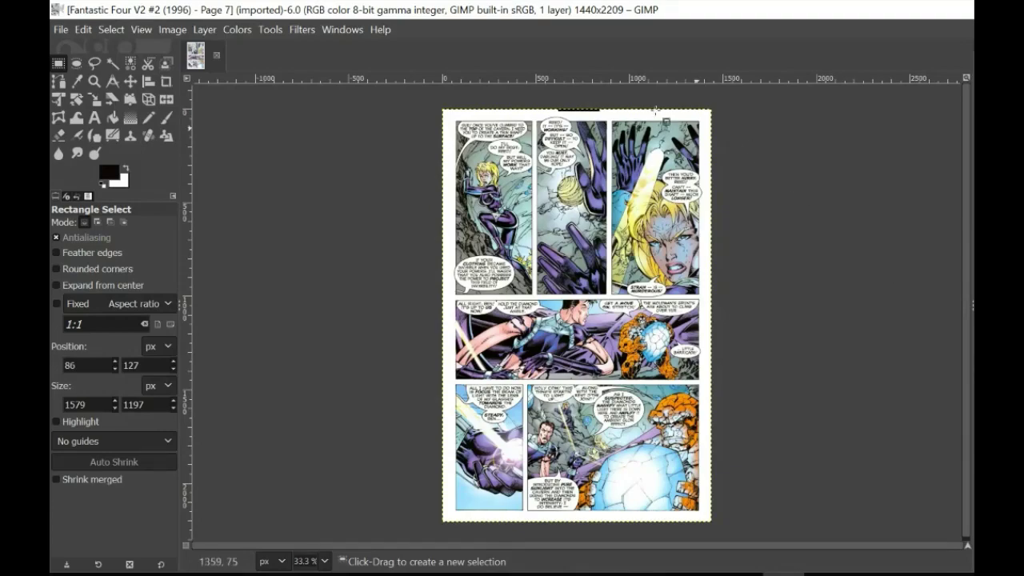
Draw a rectangular selection of about 1713 by 2280 px around the page, starting below the black bar at its upper edge
scroll(614, 116, "up", 4, "ctrl")
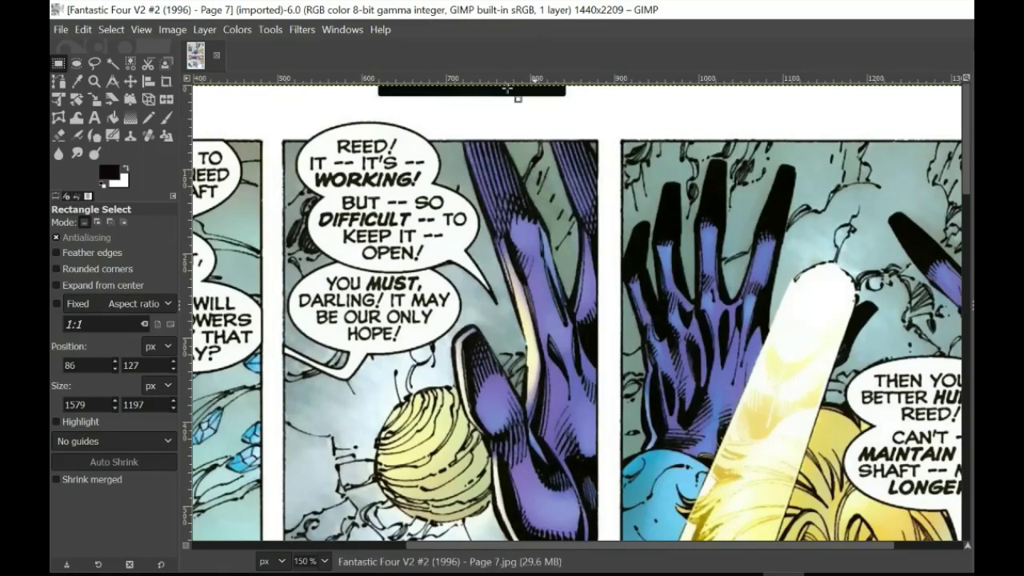
scroll(510, 141, "down", 3, "ctrl")
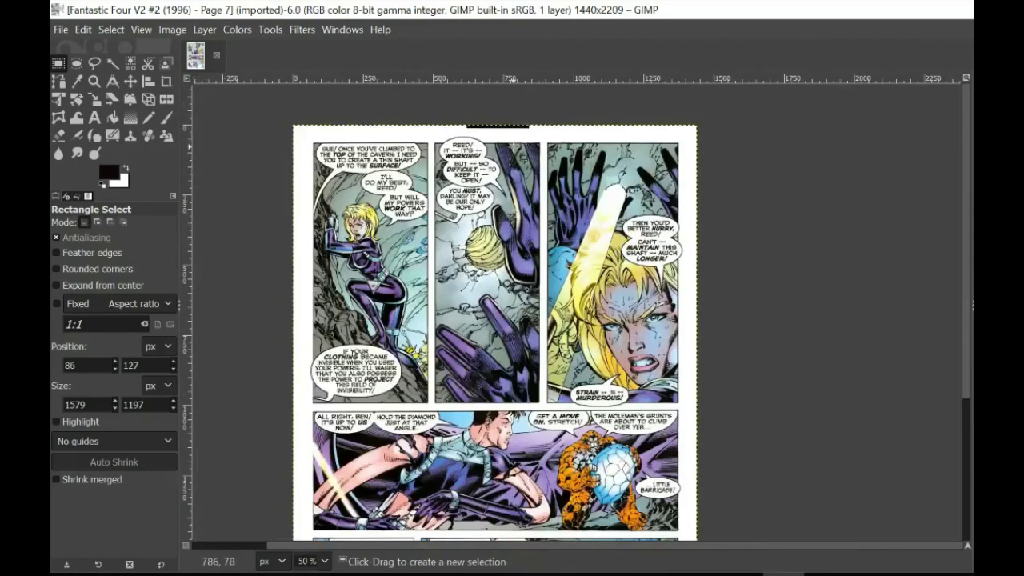
scroll(512, 144, "down", 2)
scroll(512, 144, "down", 1, "ctrl")
scroll(512, 144, "up", 2)
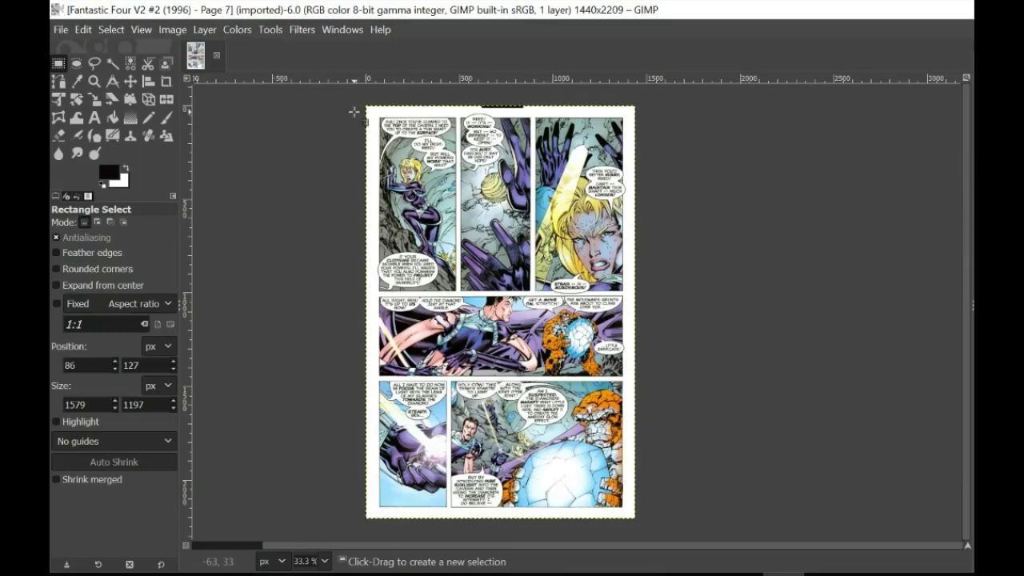
left_click_drag(354, 112, 674, 537)
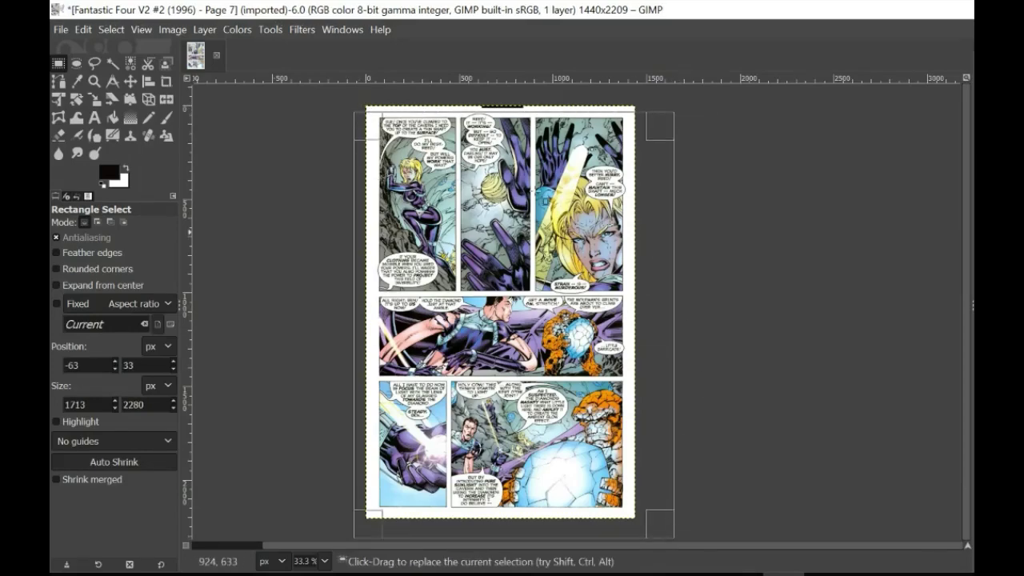
Move the selection's top edge up to just beneath the black bar, at Y position 15 px
scroll(509, 125, "up", 3)
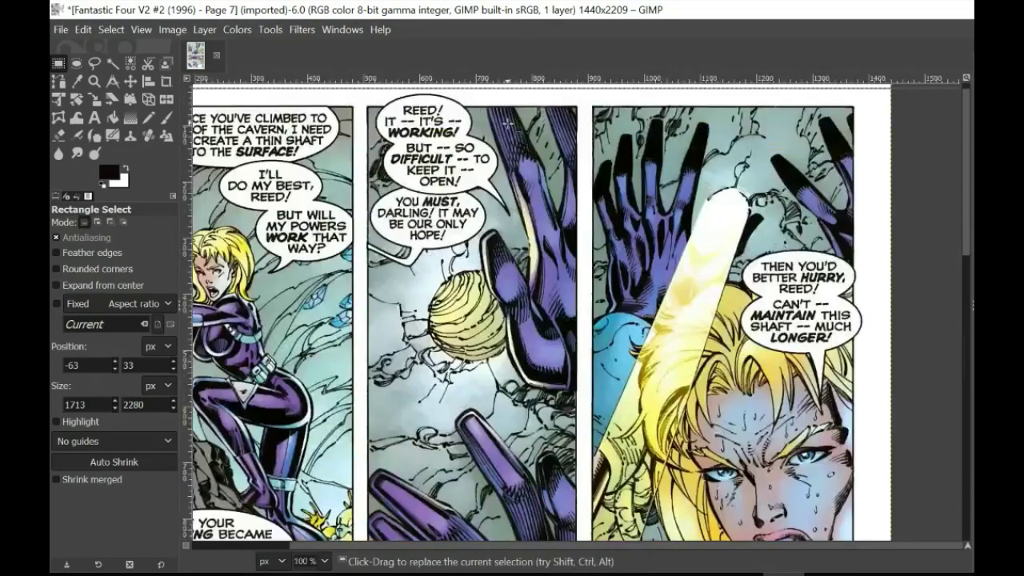
scroll(509, 123, "up", 1)
mouse_move(508, 120)
left_mouse_down()
mouse_move(505, 105)
mouse_move(503, 141)
mouse_move(516, 115)
mouse_move(507, 137)
left_mouse_up()
scroll(505, 105, "up", 4)
scroll(504, 120, "up", 1)
scroll(520, 208, "down", 3)
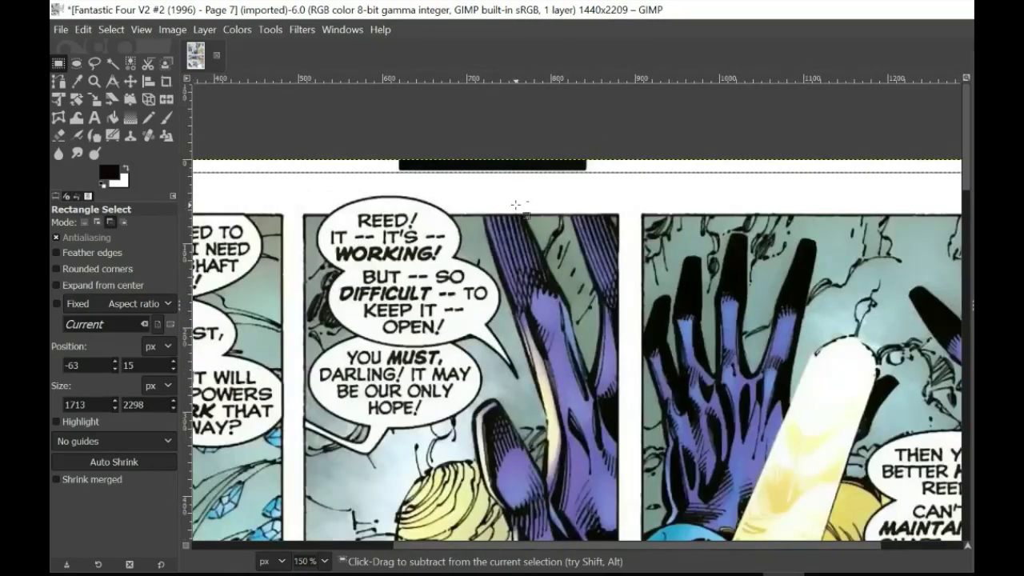
Crop the Fantastic Four Page 7 image to the current selection
scroll(516, 205, "down", 3)
scroll(516, 205, "down", 3)
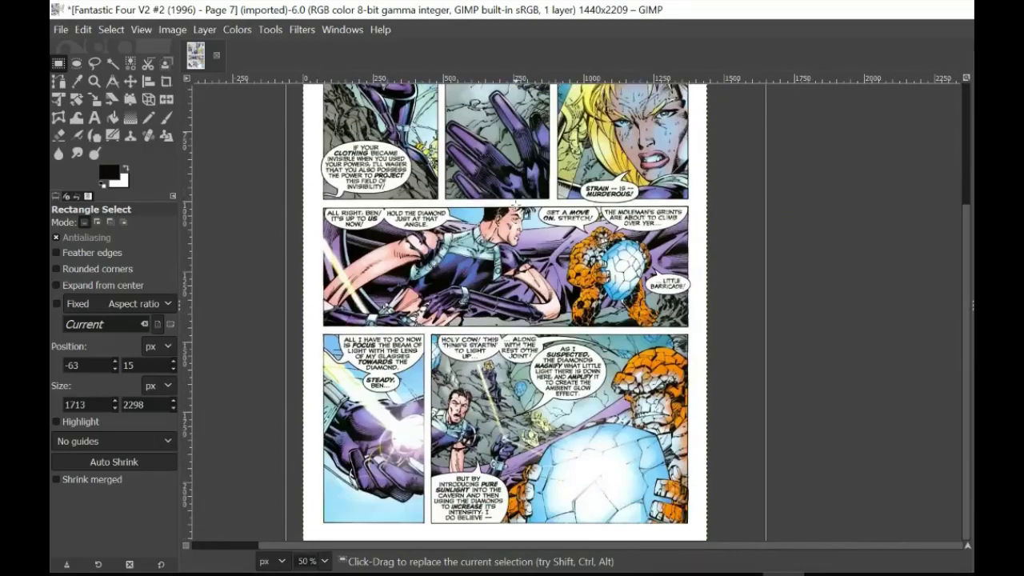
scroll(514, 205, "down", 1)
scroll(514, 205, "up", 3)
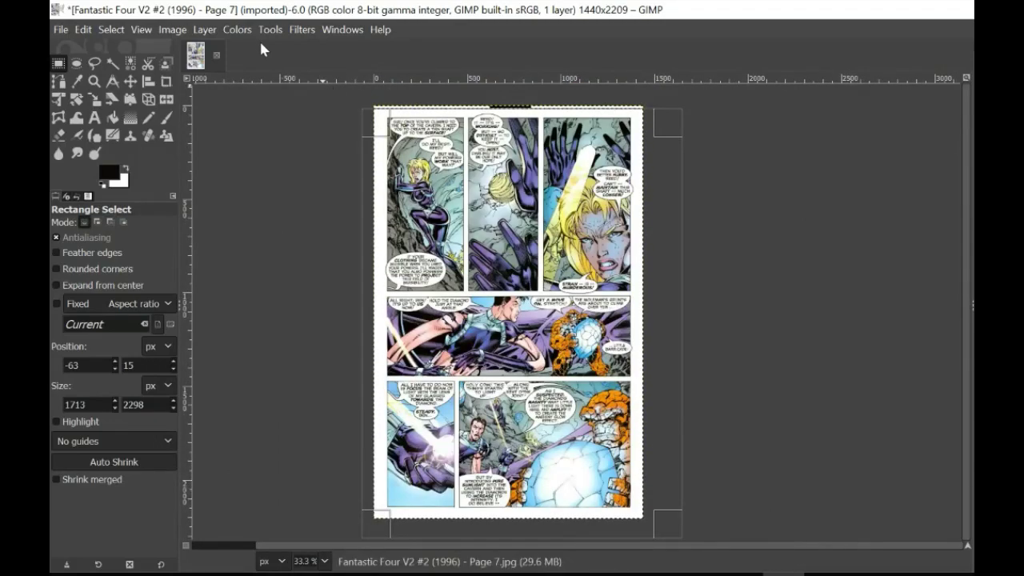
left_click(181, 30)
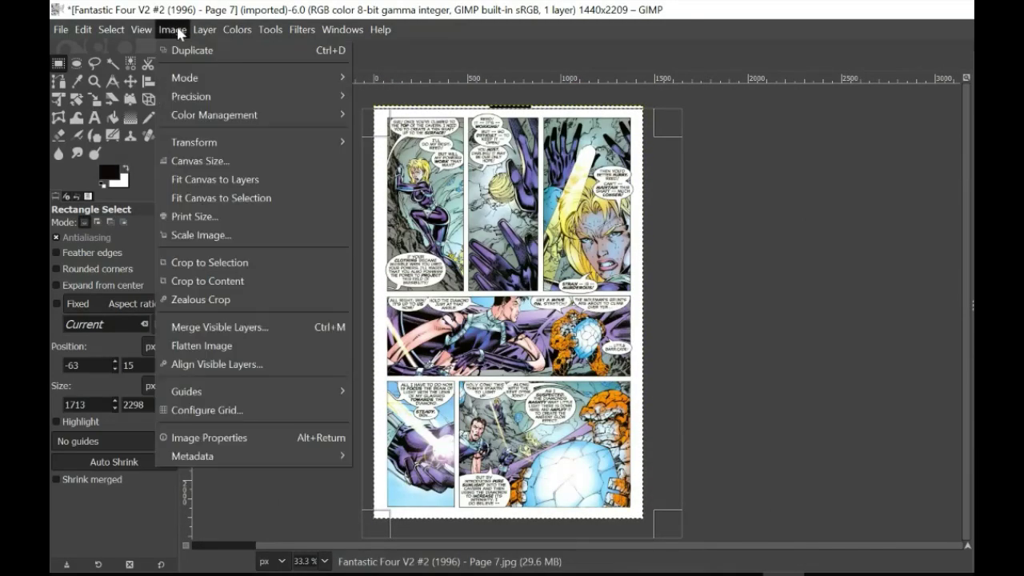
left_click(228, 258)
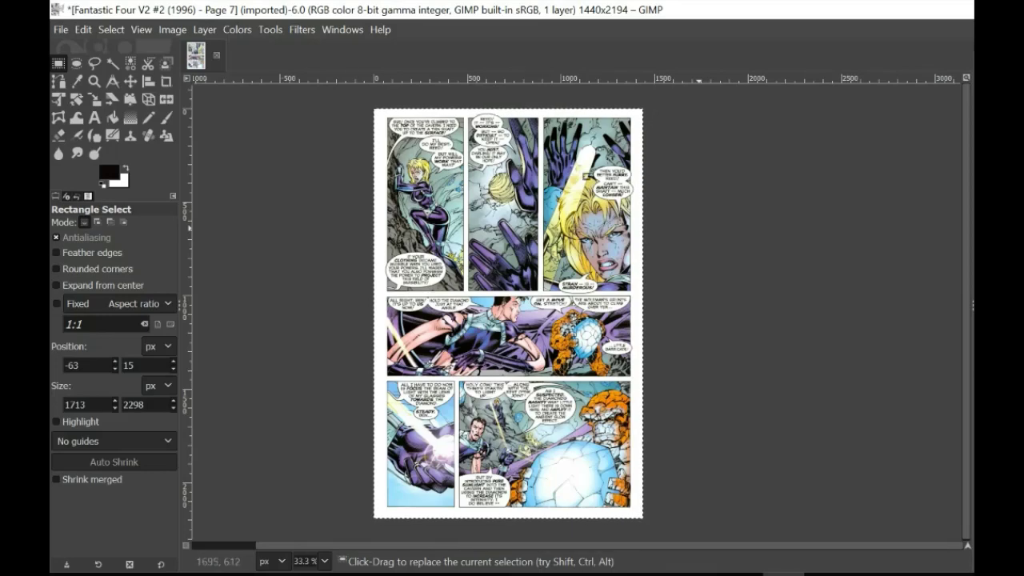
Undo the crop of the page and clear the selection
left_click(84, 31)
left_click(95, 43)
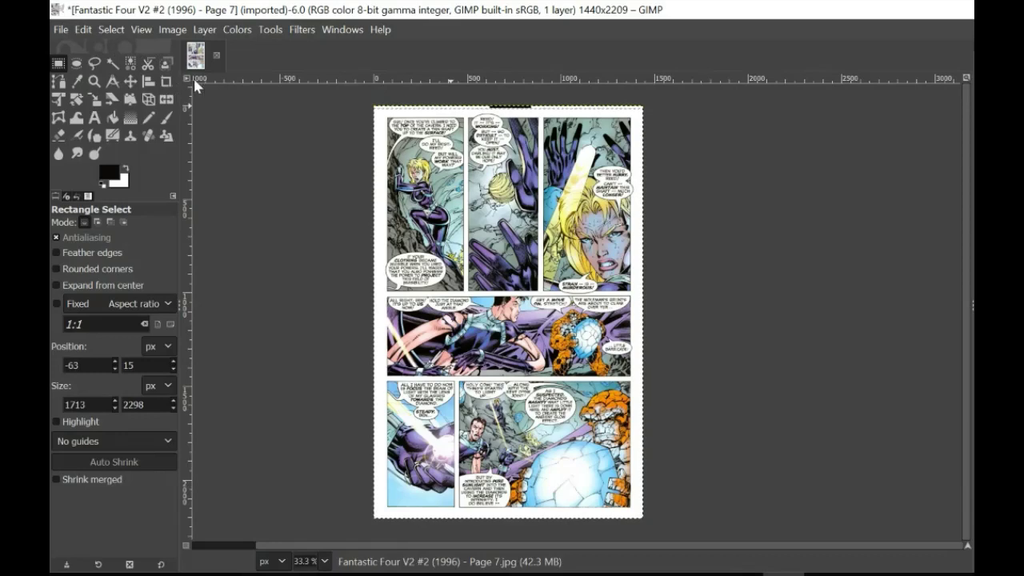
left_click(324, 109)
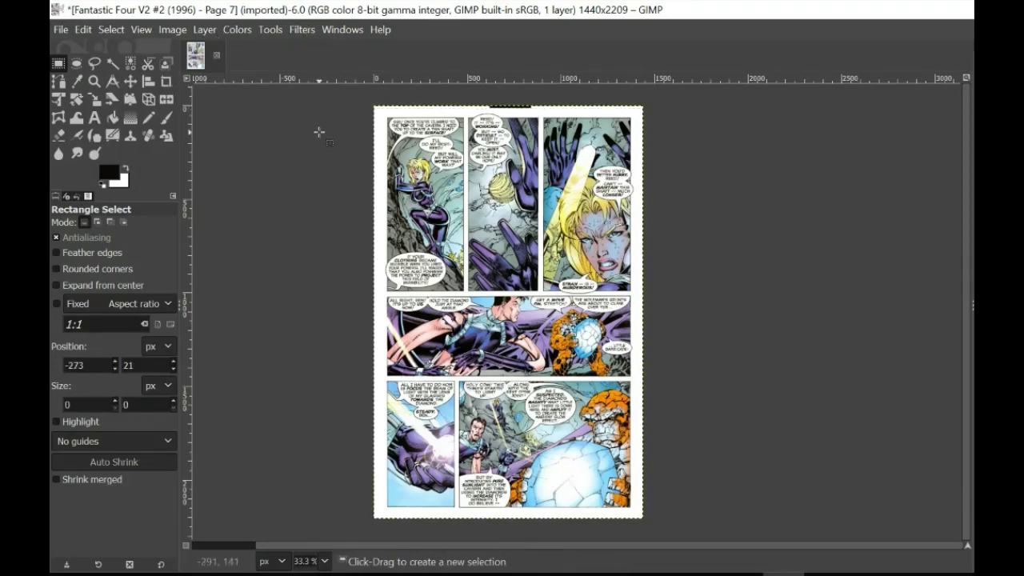
Activate the Clone tool and set its brush size to 19 for the black bar in the page's upper margin
left_click(131, 137)
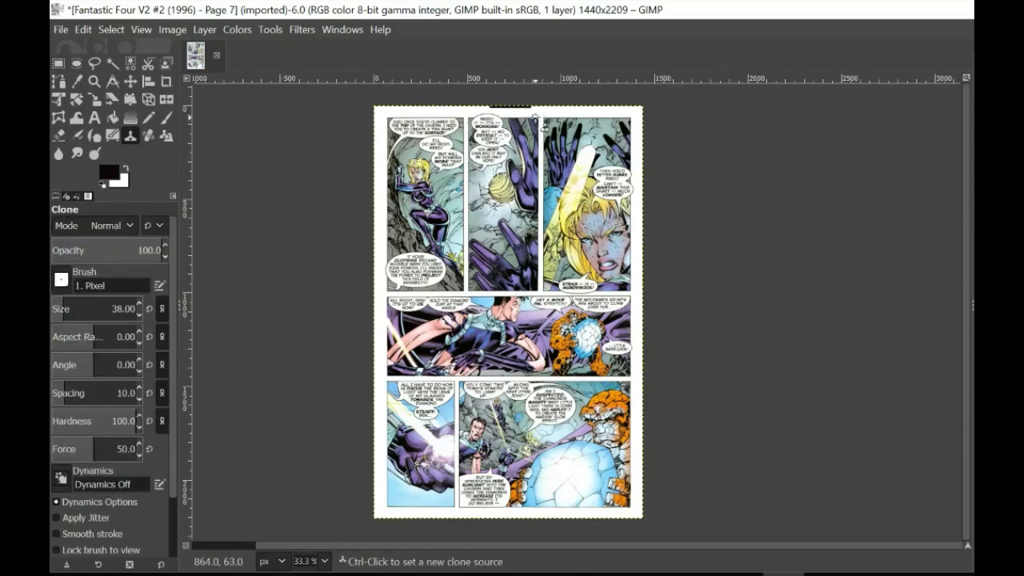
key("1")
scroll(536, 120, "up", 3, "ctrl")
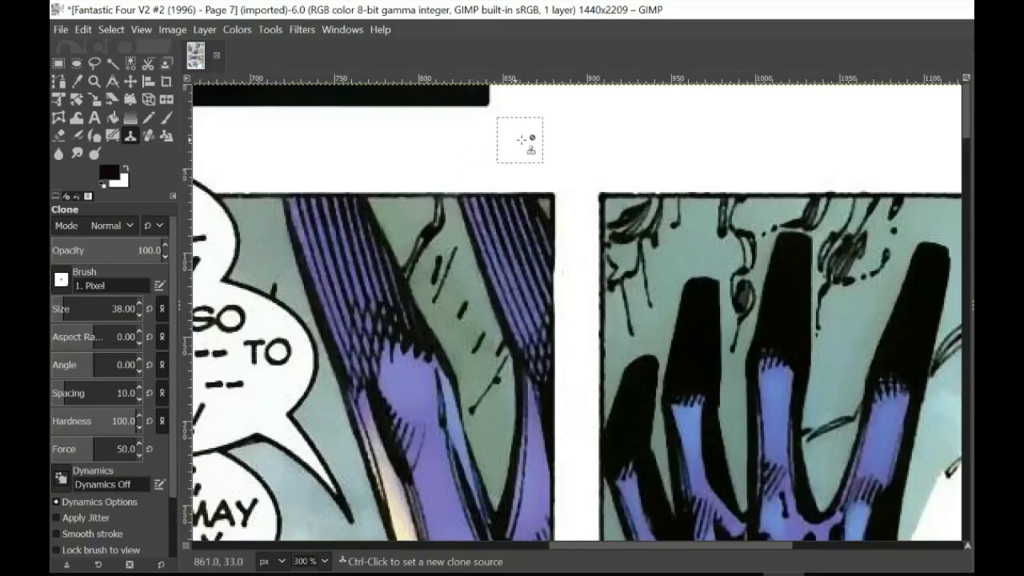
left_click_drag(600, 545, 498, 548)
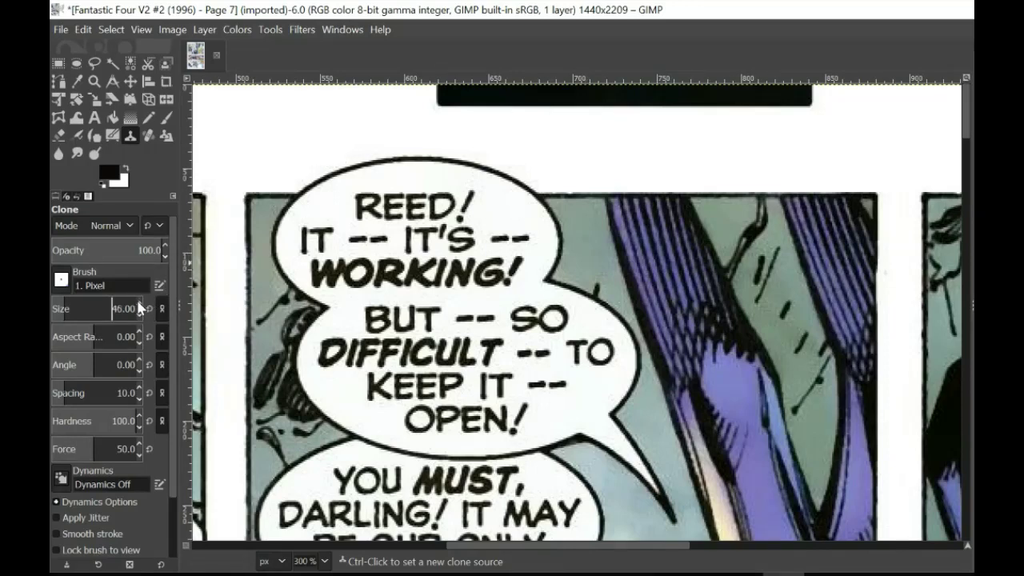
scroll(139, 308, "up", 9)
scroll(140, 320, "down", 7)
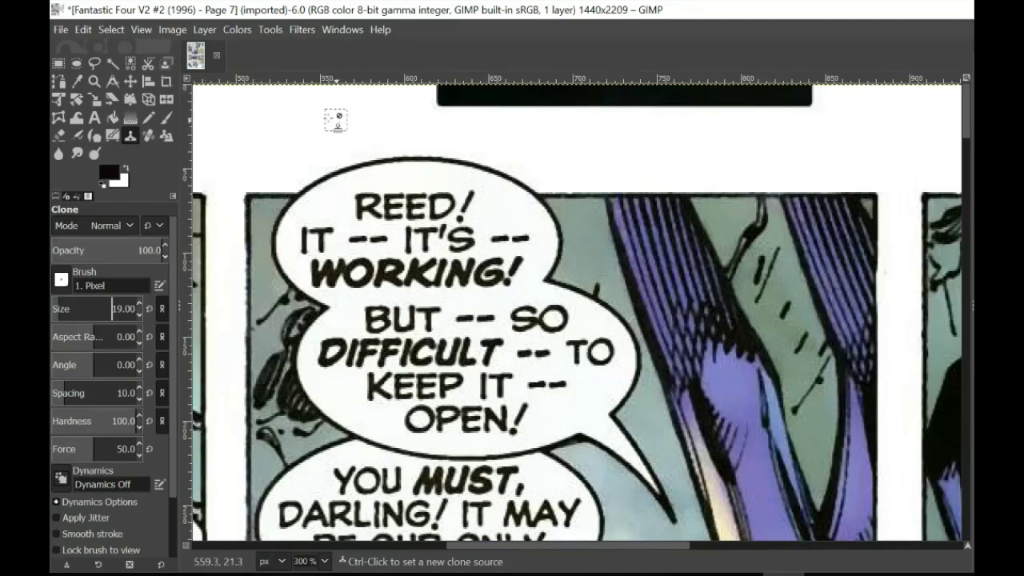
Sample the clean white margin beside the black bar and clone it over the bar's full length
key("ctrl")
left_click(278, 110, "ctrl")
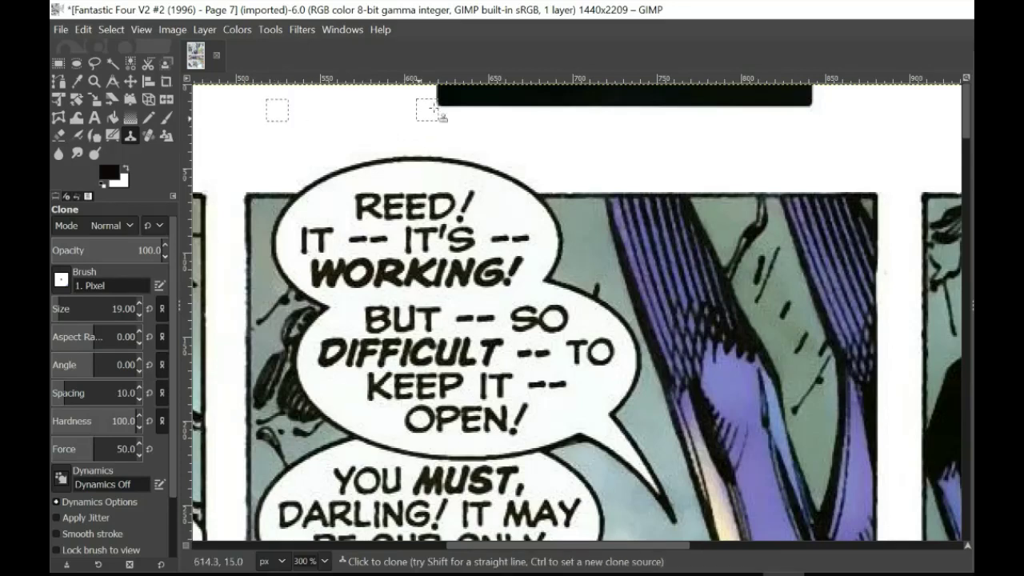
mouse_move(436, 103)
left_mouse_down()
mouse_move(537, 102)
mouse_move(412, 96)
mouse_move(499, 92)
mouse_move(445, 84)
mouse_move(592, 94)
mouse_move(541, 101)
mouse_move(592, 106)
mouse_move(634, 105)
mouse_move(587, 94)
mouse_move(714, 104)
mouse_move(741, 102)
mouse_move(705, 95)
mouse_move(793, 93)
mouse_move(735, 108)
mouse_move(825, 107)
mouse_move(744, 96)
mouse_move(812, 93)
left_mouse_up()
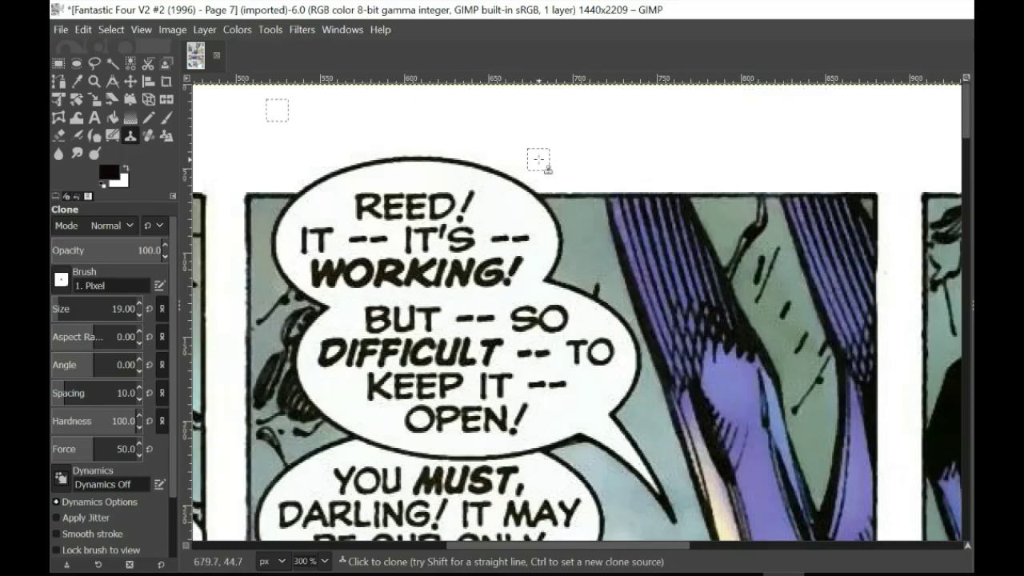
Check the whole retouched page, then close the Fantastic Four Page 7 image and discard its unsaved changes
scroll(538, 159, "down", 4)
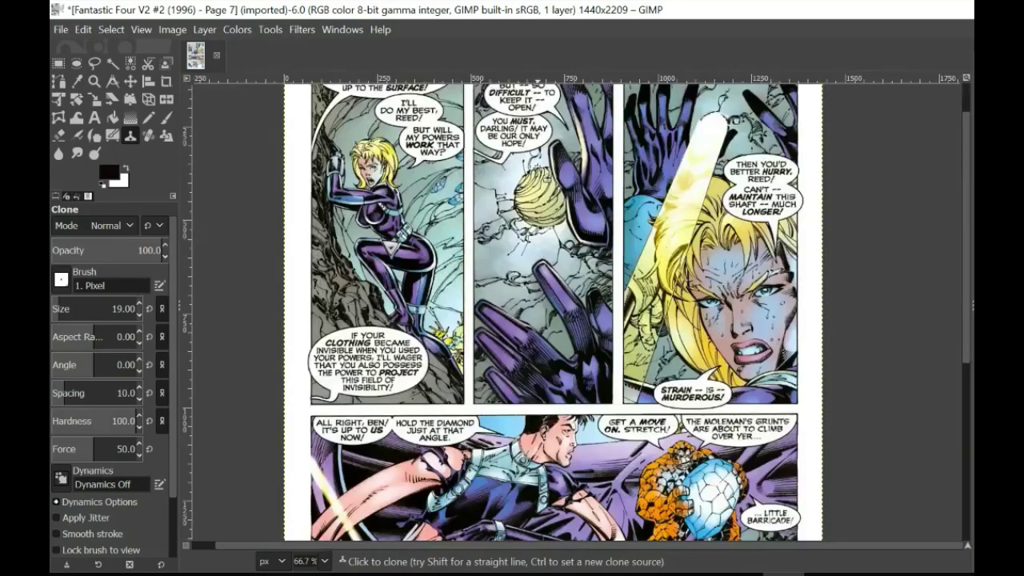
scroll(538, 159, "up", 1)
scroll(520, 144, "down", 2)
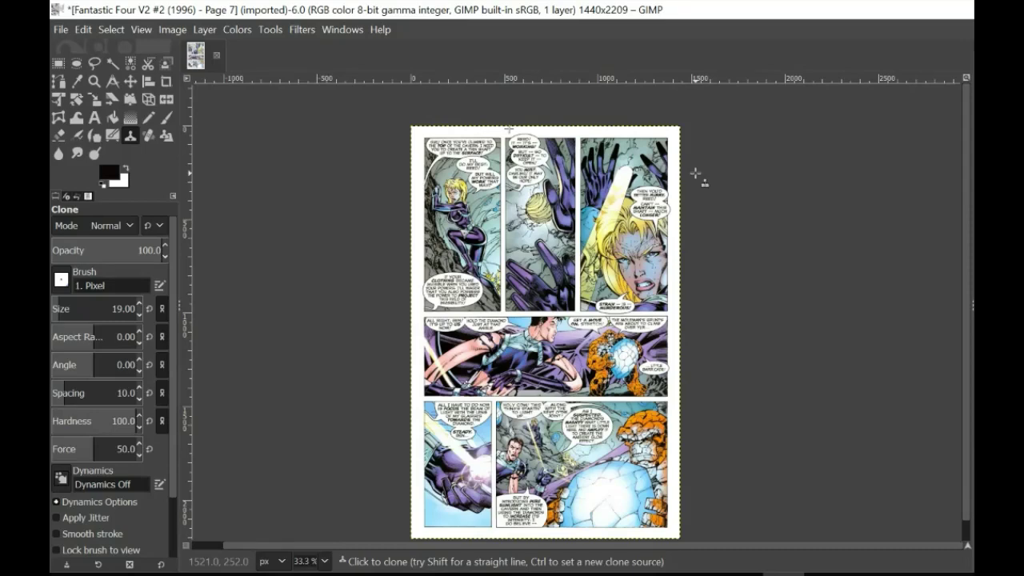
left_click(214, 47)
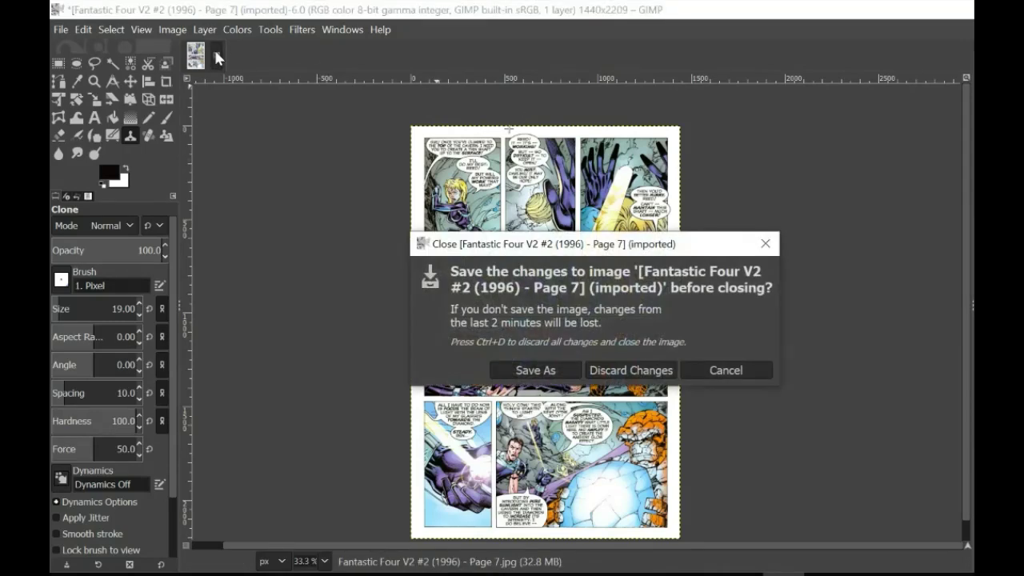
left_click(643, 372)
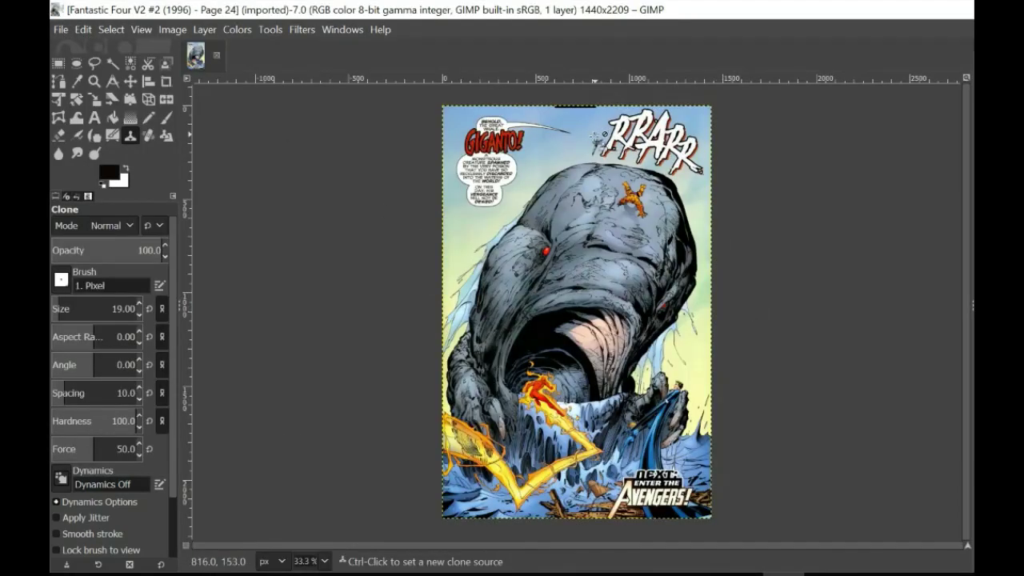
Clone blue sky sampled just below the black bar on Page 24 over the bar's full length
scroll(595, 135, "up", 4)
scroll(448, 132, "up", 1)
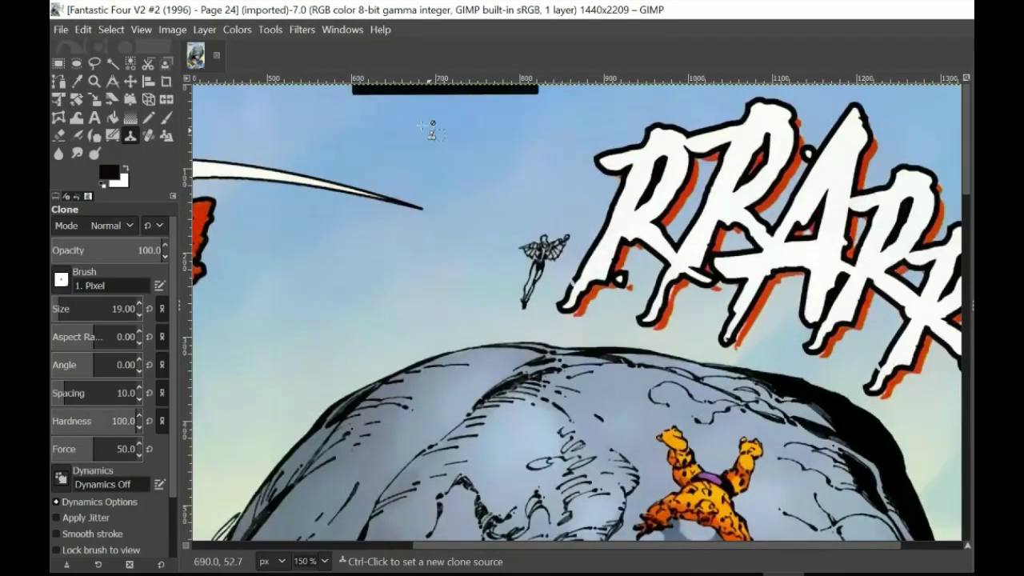
scroll(432, 128, "up", 2)
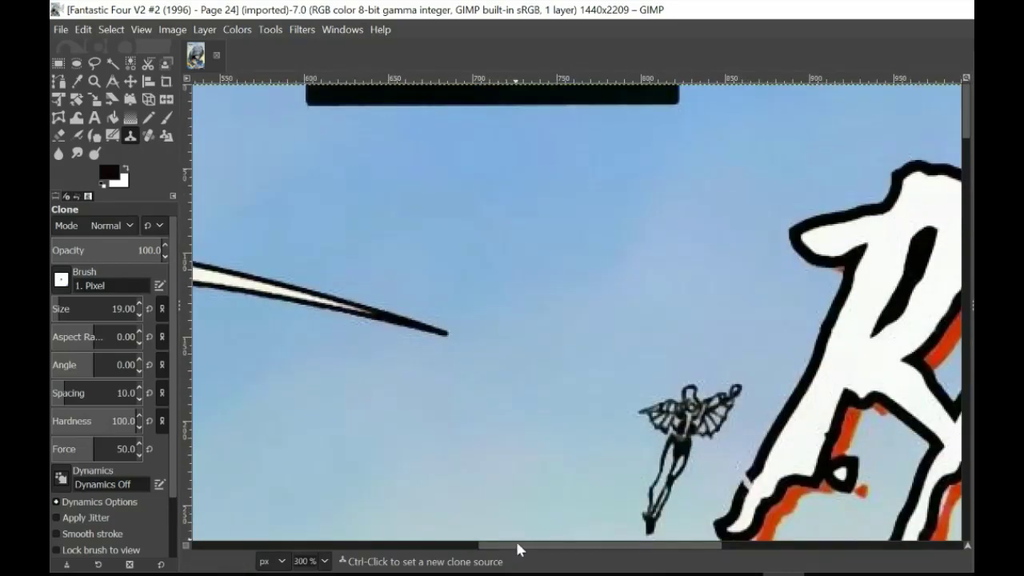
left_click_drag(516, 549, 493, 548)
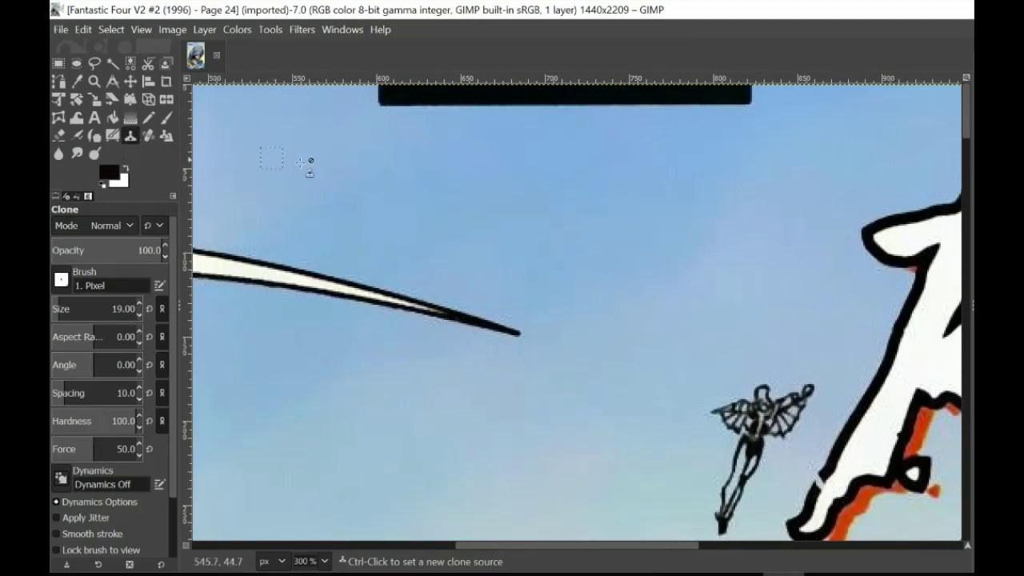
key("ctrl")
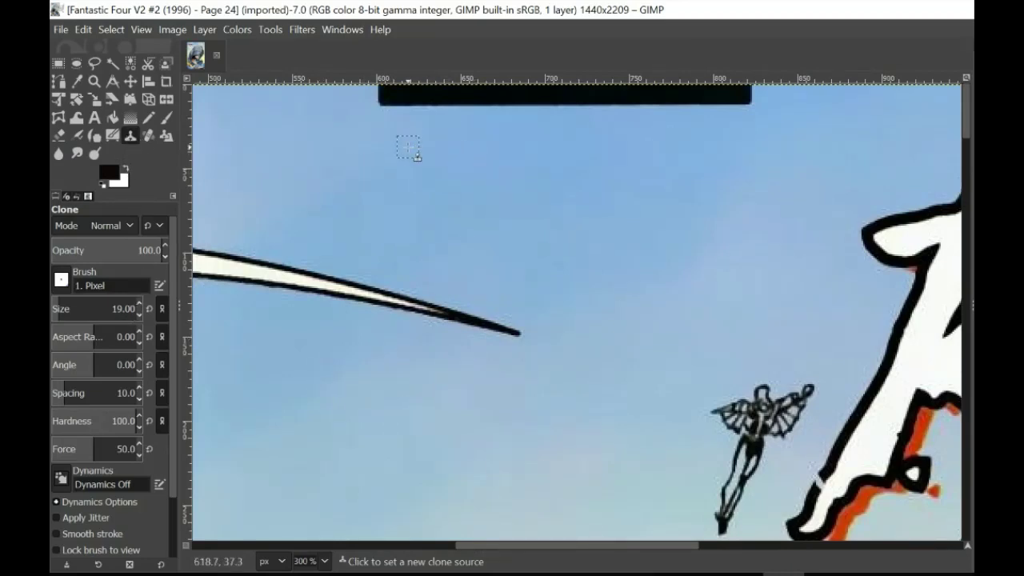
left_click(408, 147, "ctrl")
mouse_move(422, 106)
left_mouse_down()
mouse_move(384, 95)
mouse_move(429, 93)
mouse_move(395, 93)
mouse_move(400, 107)
mouse_move(431, 108)
mouse_move(440, 90)
mouse_move(419, 91)
mouse_move(474, 100)
mouse_move(493, 90)
mouse_move(490, 102)
mouse_move(510, 104)
mouse_move(508, 86)
mouse_move(529, 89)
mouse_move(498, 99)
mouse_move(540, 102)
mouse_move(568, 99)
mouse_move(542, 91)
mouse_move(569, 89)
mouse_move(601, 99)
mouse_move(596, 87)
mouse_move(631, 112)
mouse_move(616, 107)
mouse_move(621, 94)
mouse_move(647, 96)
mouse_move(650, 110)
mouse_move(681, 100)
left_mouse_up()
mouse_move(682, 96)
left_mouse_down()
mouse_move(727, 104)
mouse_move(741, 88)
mouse_move(749, 125)
left_mouse_up()
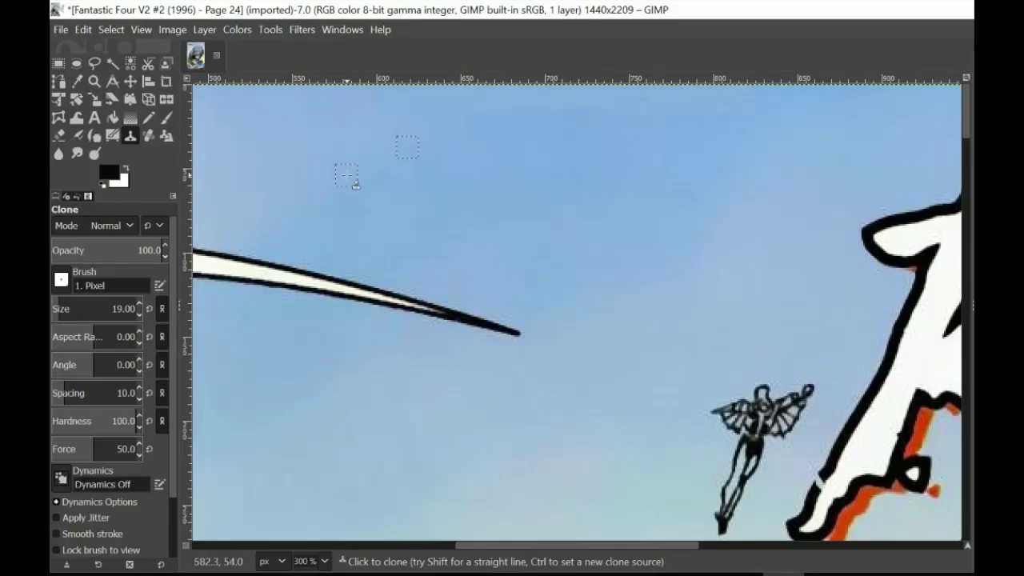
Blend the cloned sky patch along the upper edge of Page 24 with the Smudge tool and check the whole page
scroll(589, 170, "up", 1)
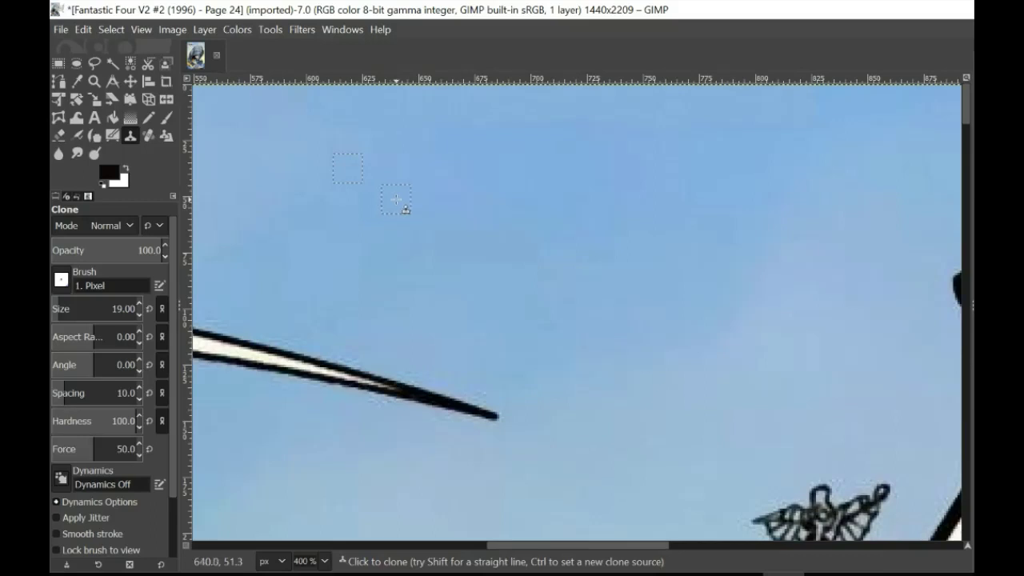
left_click(78, 158)
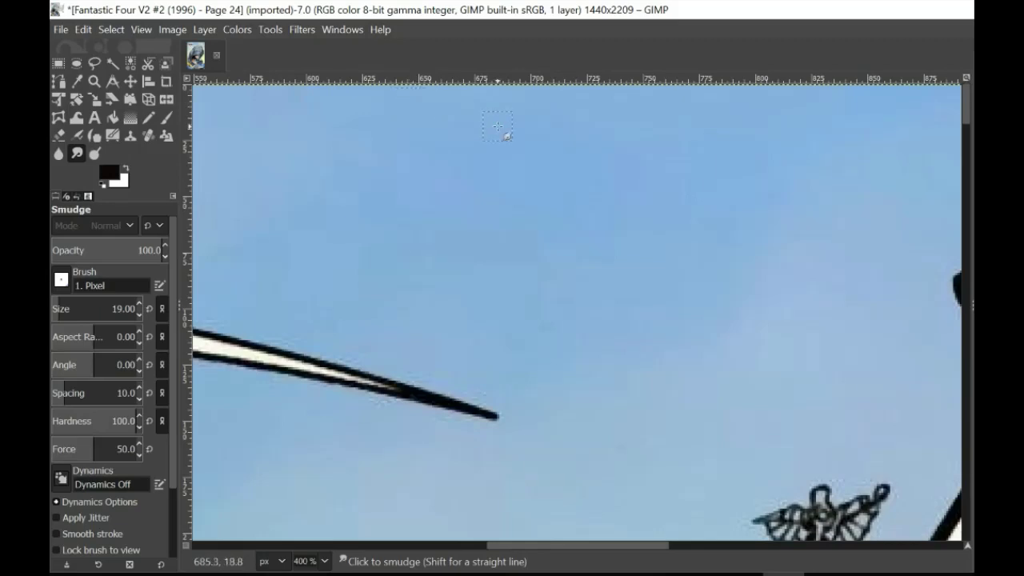
scroll(497, 126, "down", 5)
scroll(497, 128, "up", 1)
scroll(495, 134, "down", 1)
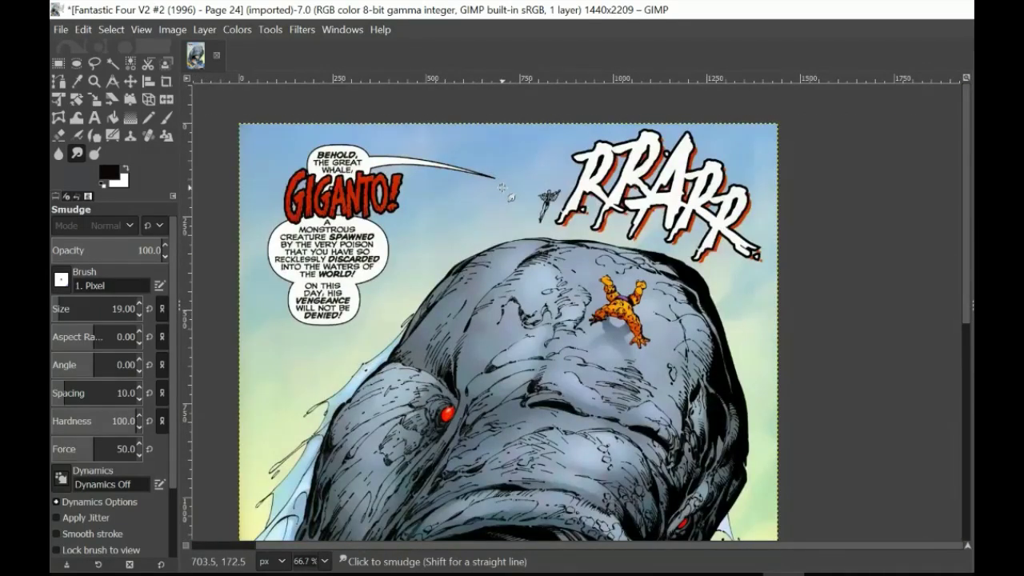
scroll(502, 189, "down", 2)
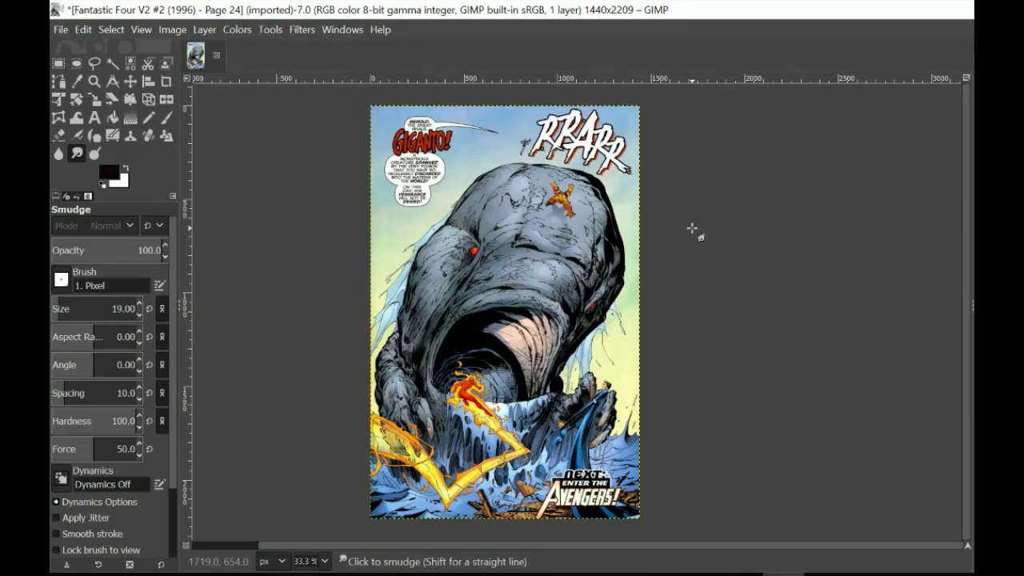
left_click(237, 30)
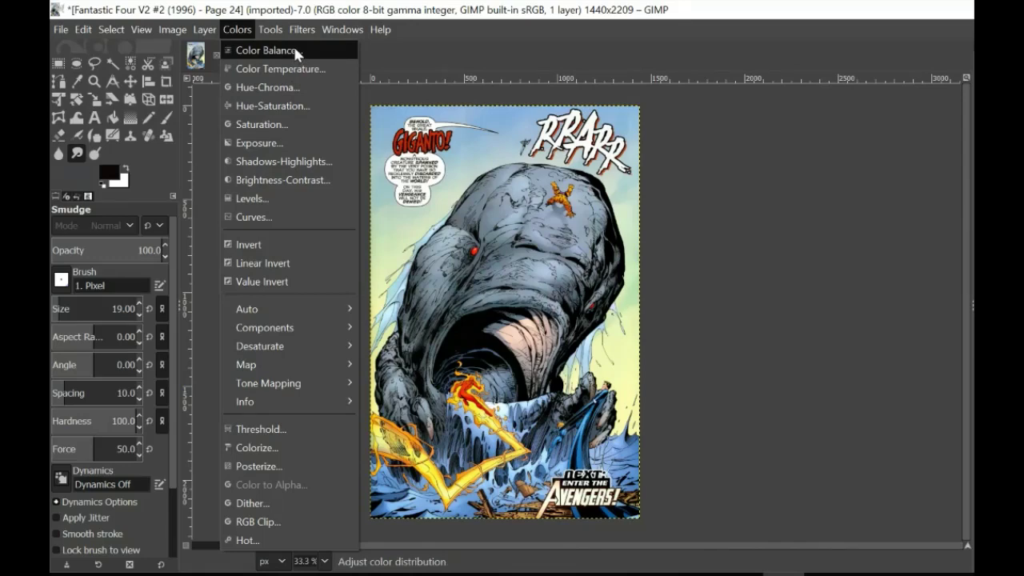
left_click(723, 272)
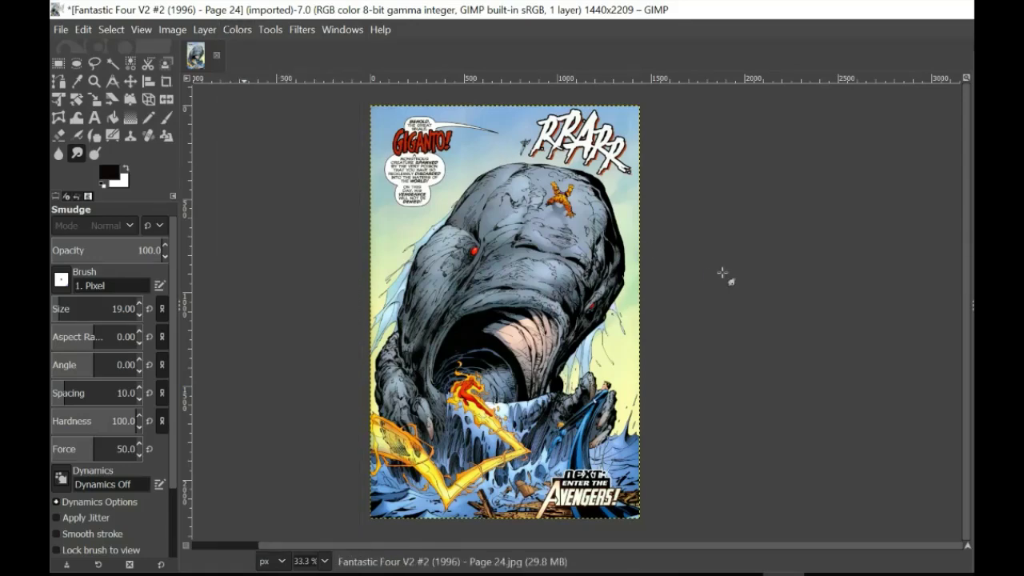